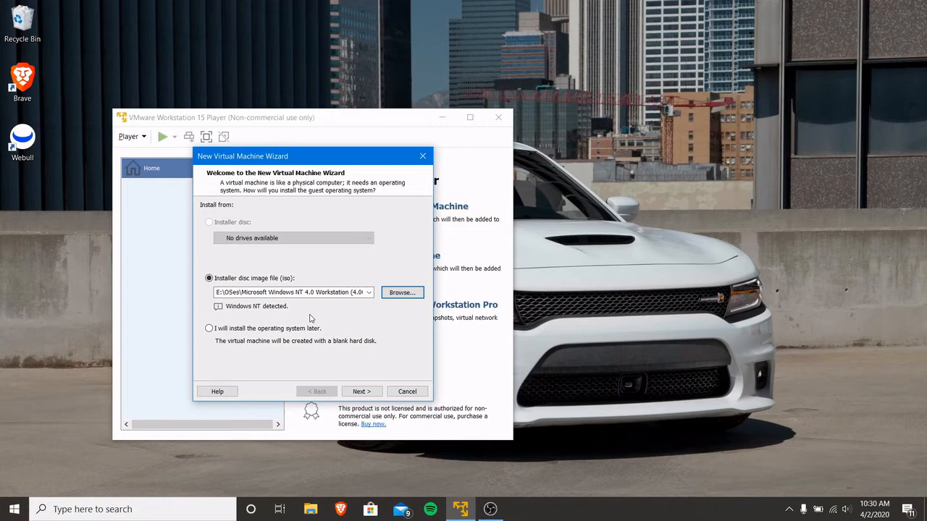
Keep the name Windows NT and a 4 GB split virtual disk, and disable powering on the machine after creation
click(360, 391)
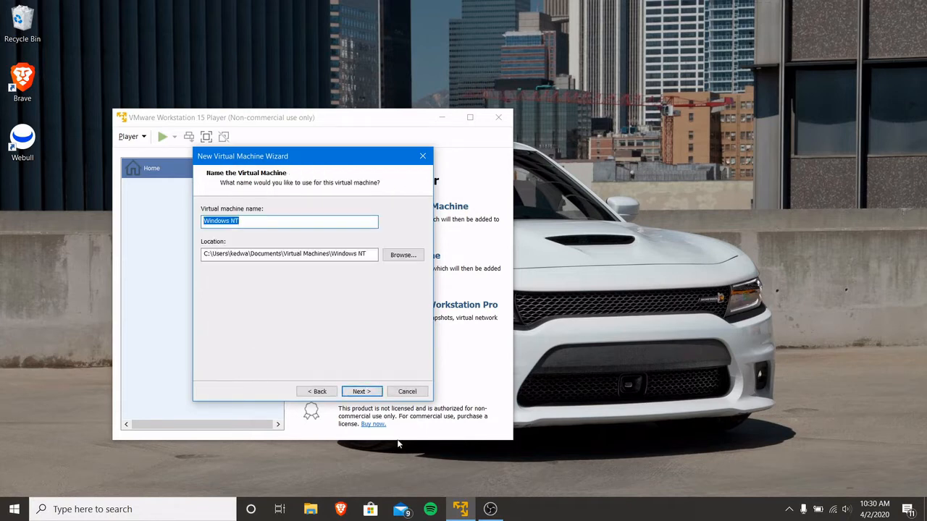
click(363, 394)
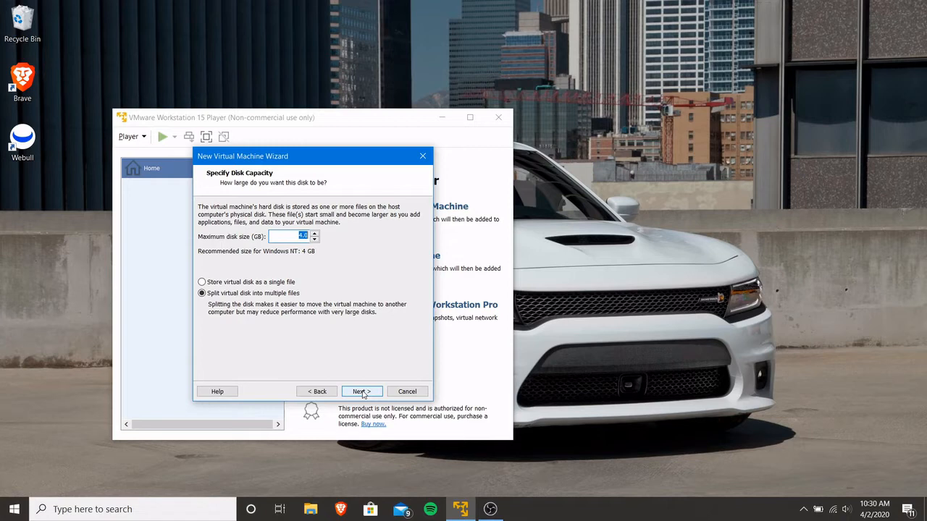
click(362, 392)
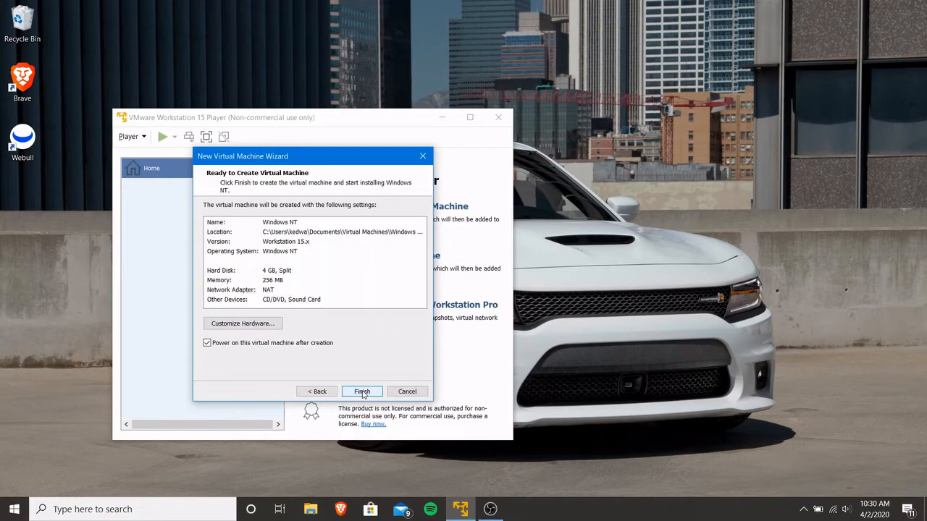
click(209, 344)
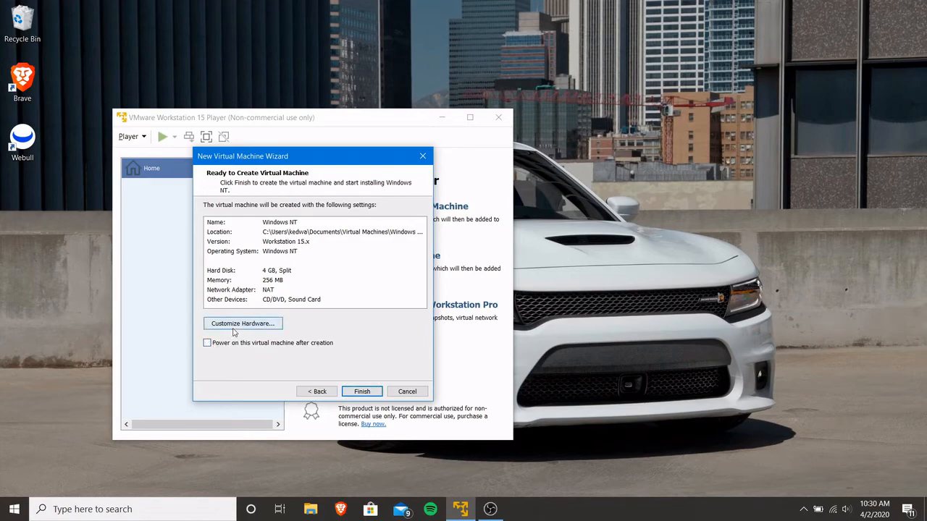
Add a floppy drive to the new virtual machine's hardware
click(242, 323)
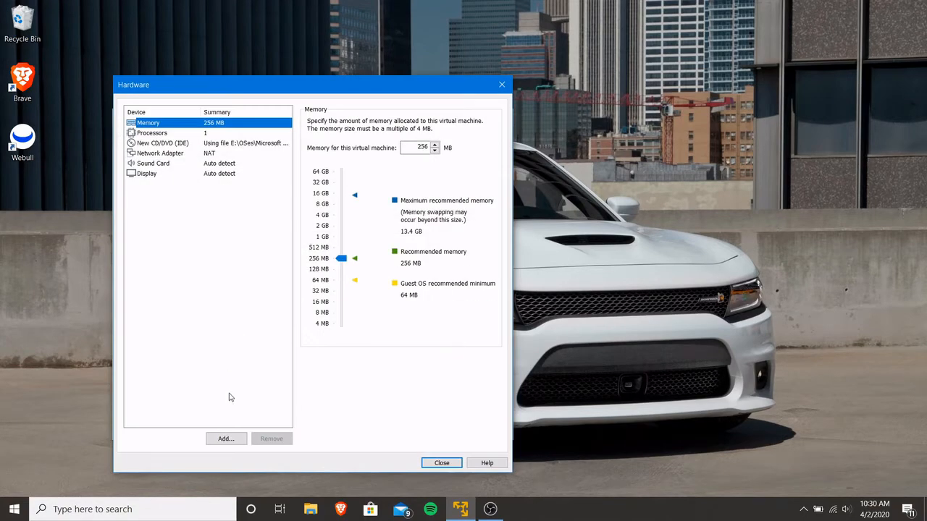
click(223, 440)
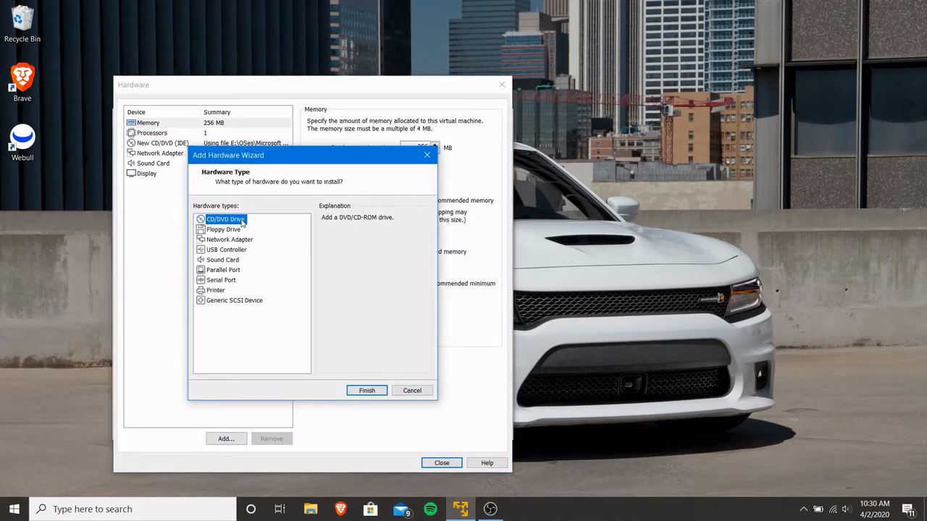
click(224, 229)
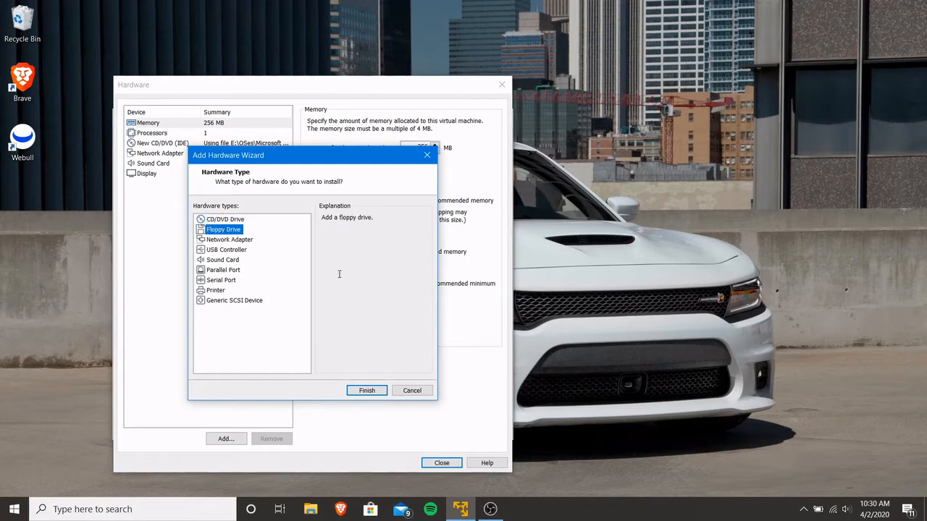
click(358, 392)
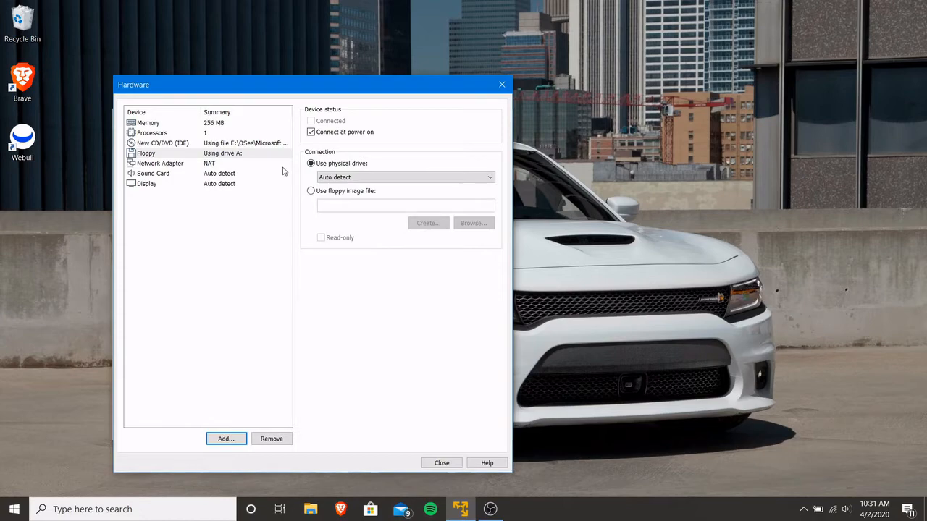
Set the floppy drive to use the Disk1 image from the Microsoft MS-DOS 6.22 Plus Enhanced Tools folder
click(312, 191)
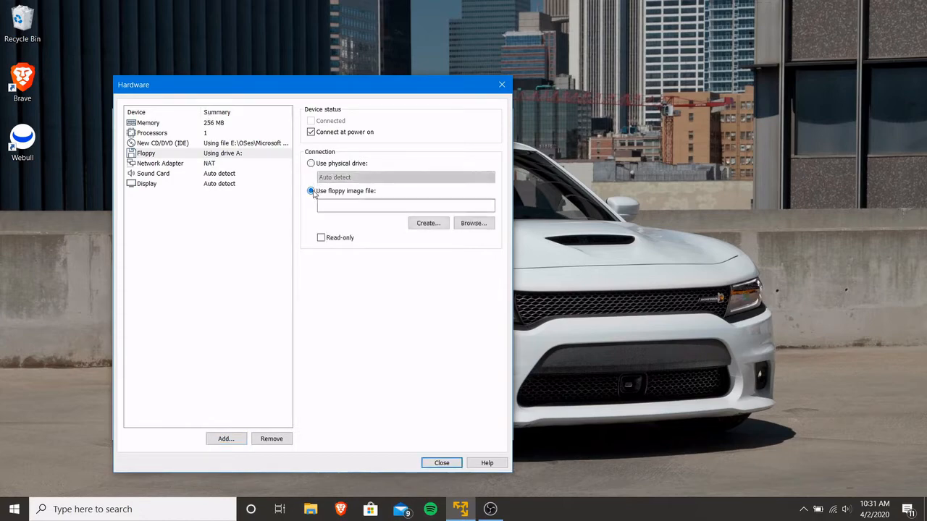
click(475, 223)
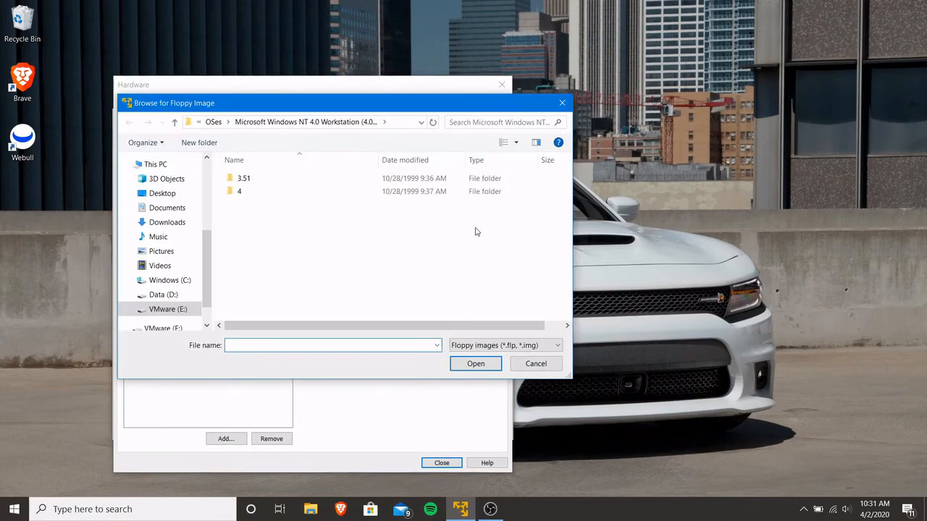
click(175, 122)
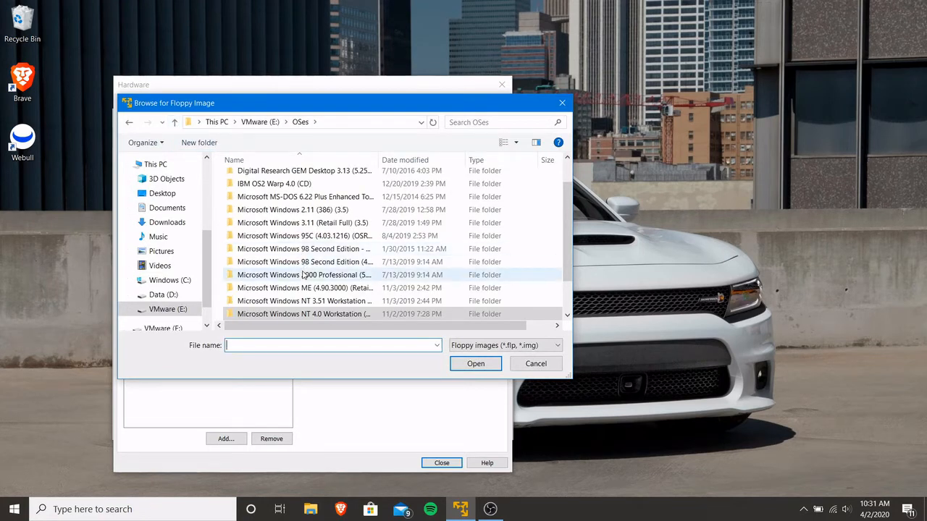
click(328, 203)
double_click(327, 204)
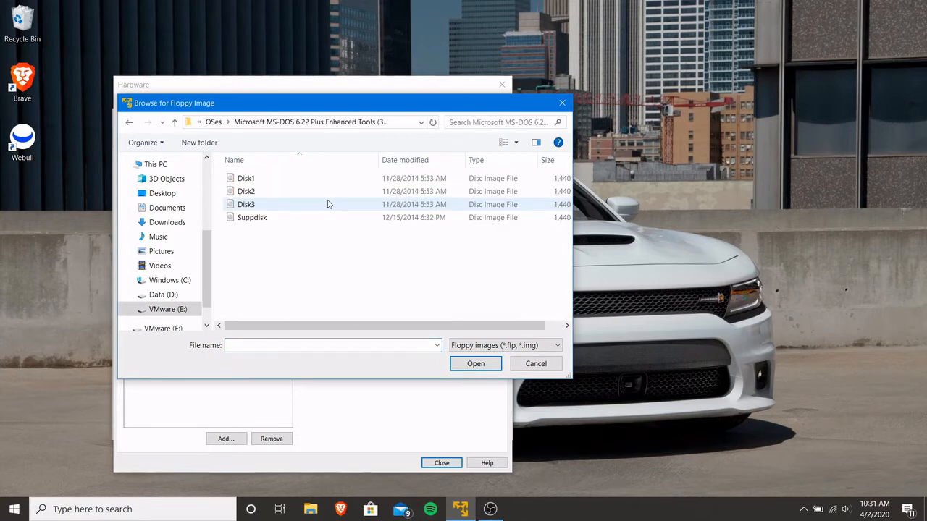
double_click(254, 179)
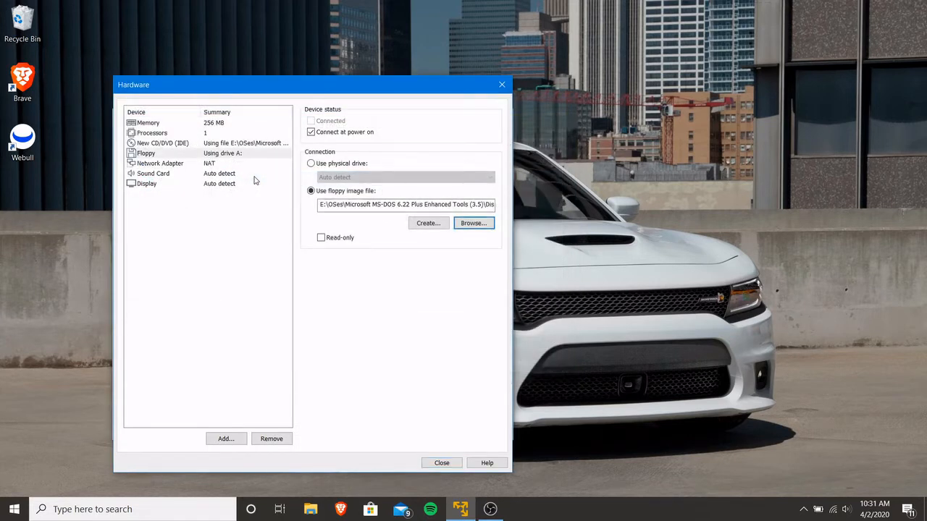
click(441, 465)
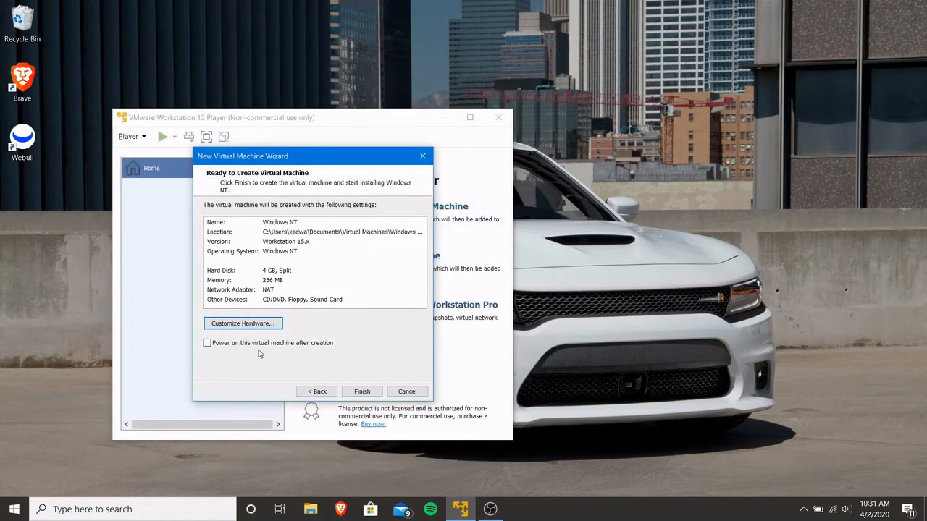
Finish creating the Windows NT virtual machine and power it on
click(366, 395)
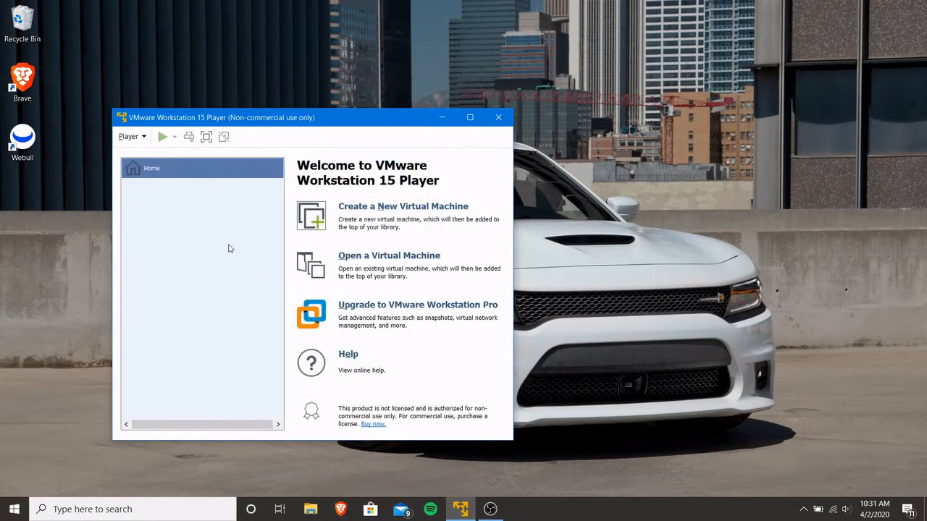
double_click(176, 192)
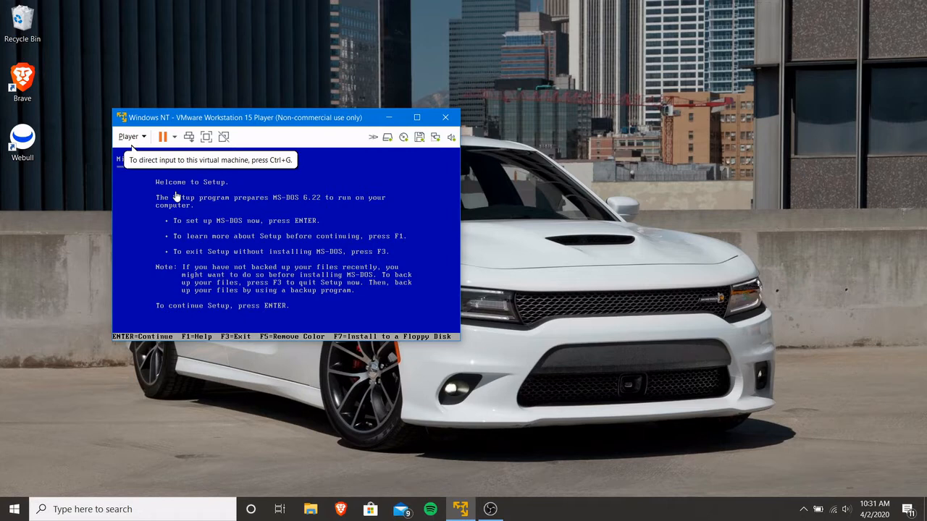
Have MS-DOS 6.22 Setup configure the unallocated disk space and restart, and exit Setup to the command prompt
click(176, 196)
key(Return)
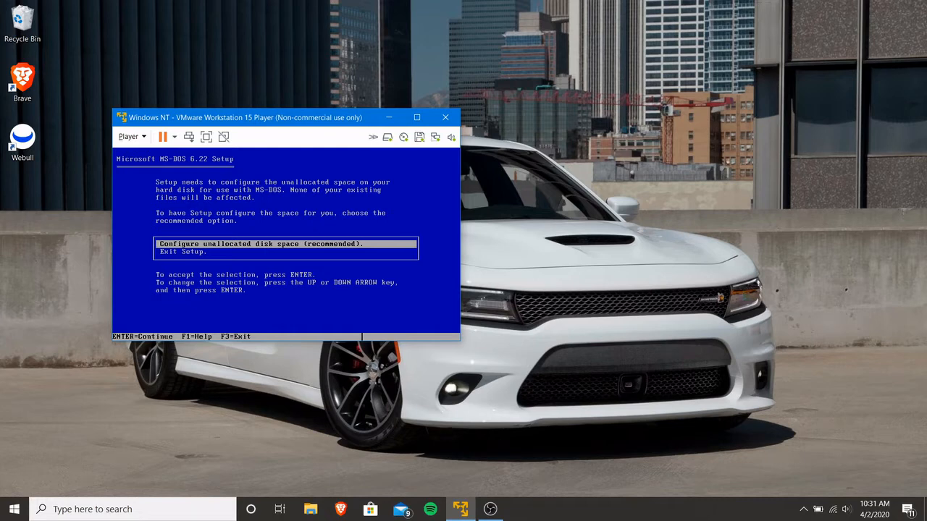
key(Return)
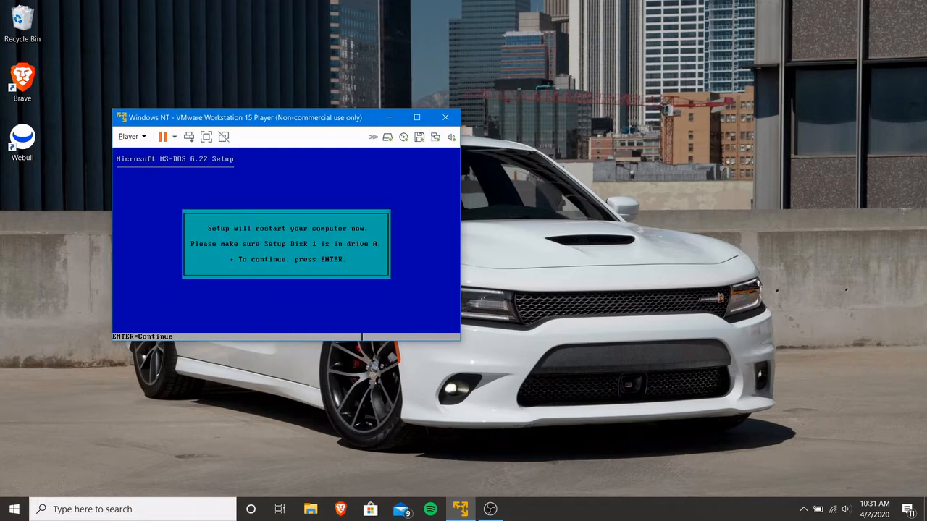
key(Return)
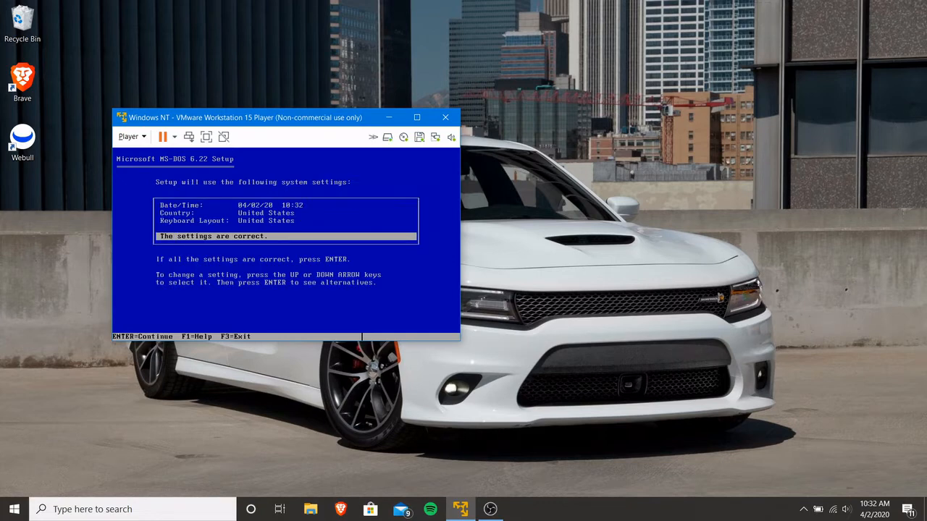
key(F3)
key(F3)
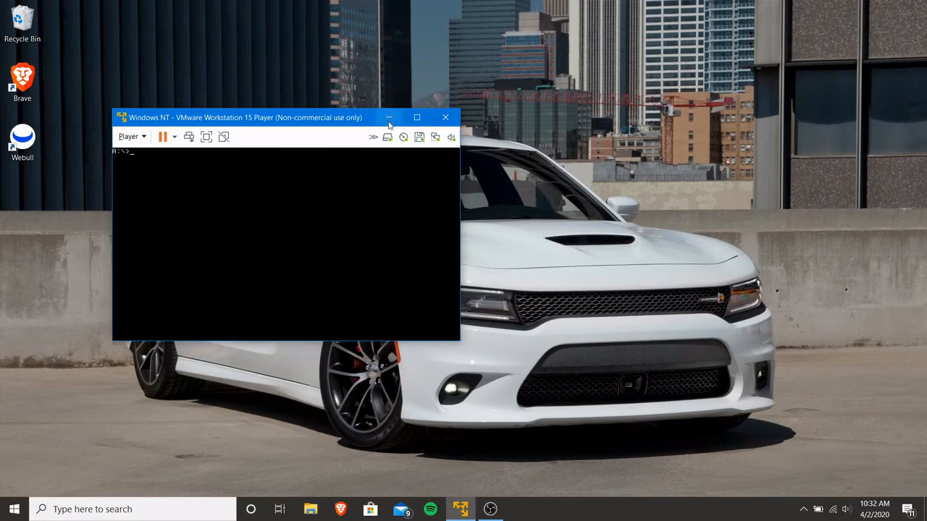
Switch the floppy image to Windows 98 Second Edition Boot from the Windows 98 Second Edition boot disk folder
click(403, 139)
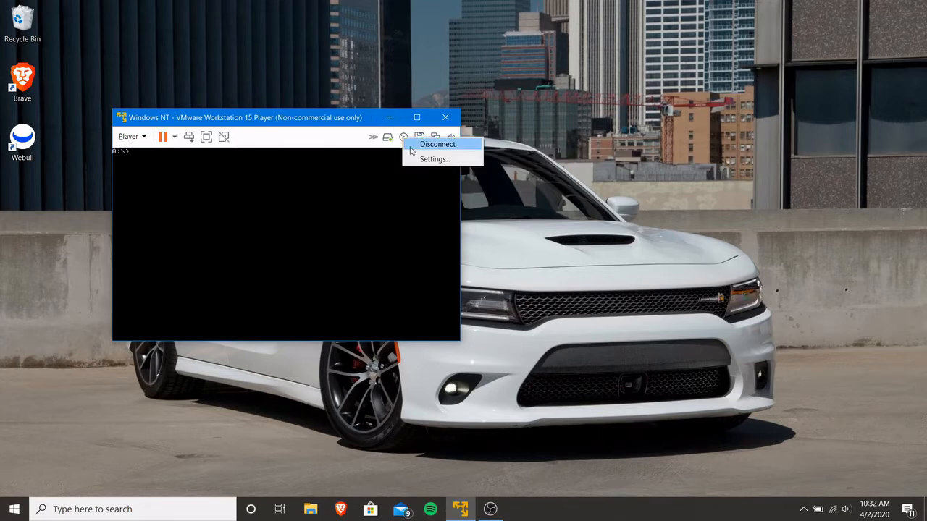
click(335, 138)
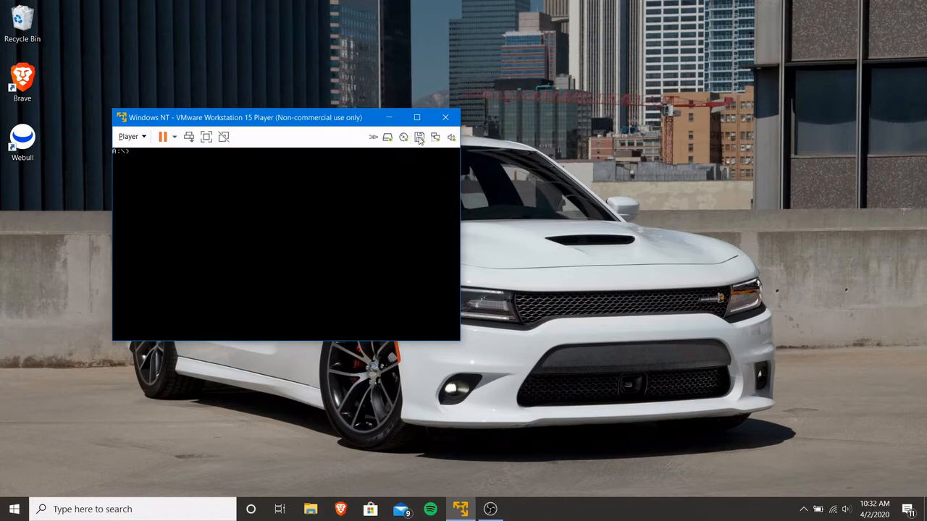
click(419, 137)
click(438, 160)
click(442, 179)
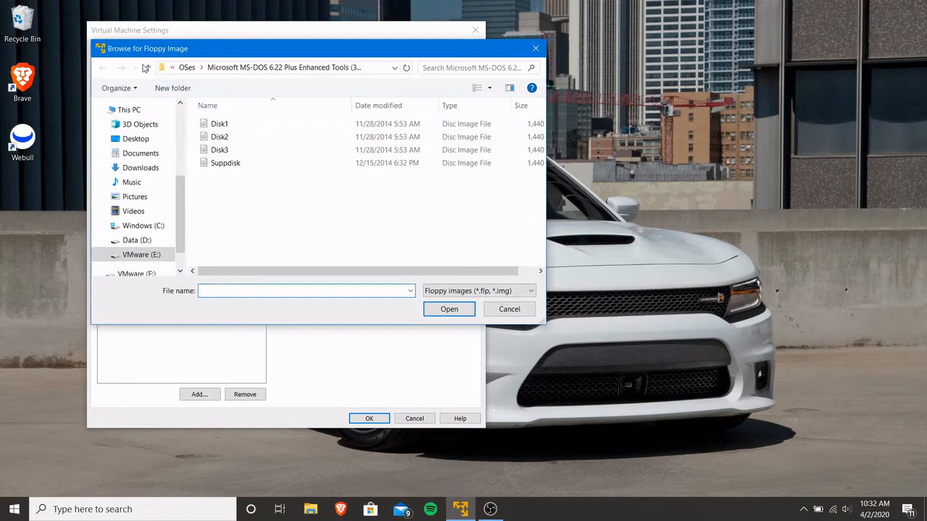
click(148, 70)
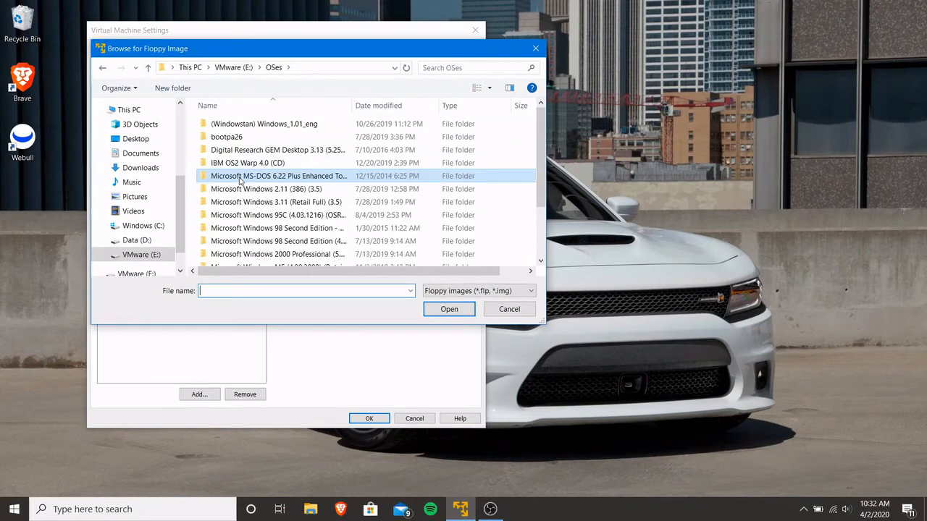
double_click(289, 232)
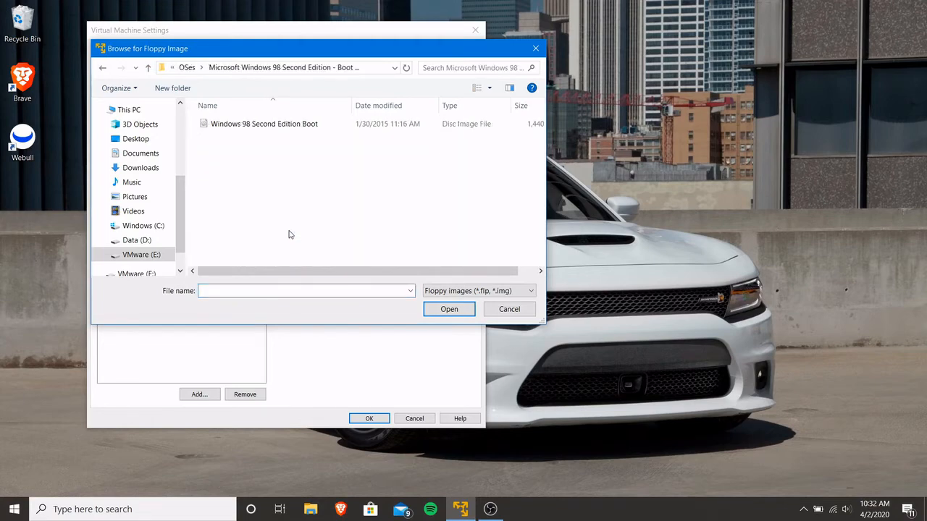
double_click(244, 123)
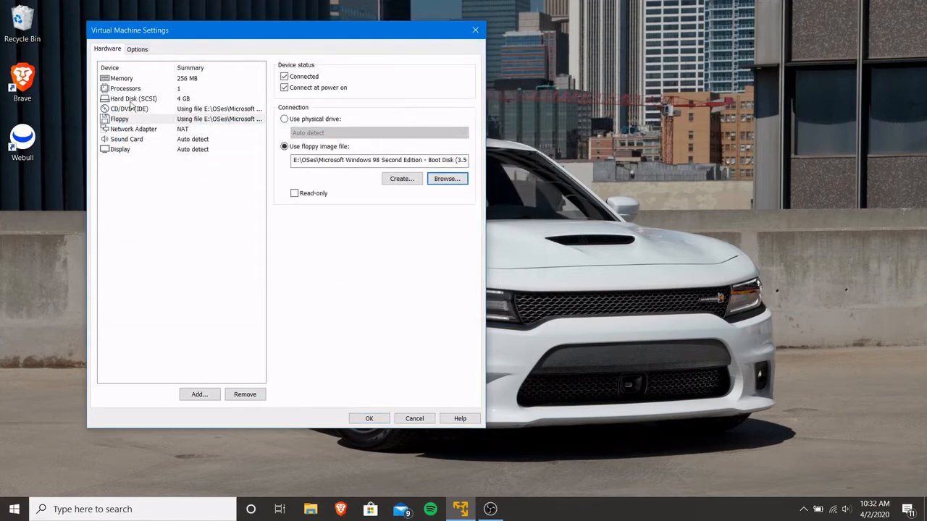
Set the CD/DVD drive to the Windows 98 SE (101 - Retail Full) ISO image and apply the virtual machine settings
click(136, 110)
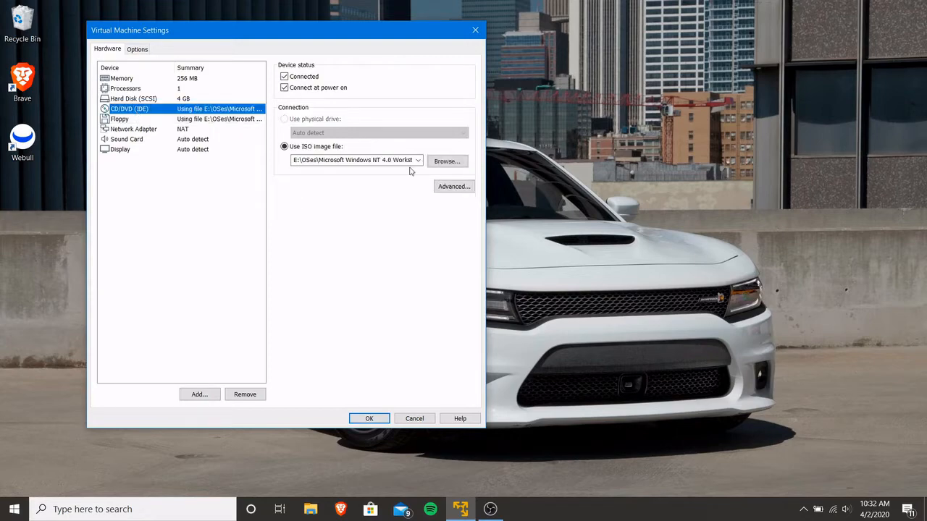
click(443, 162)
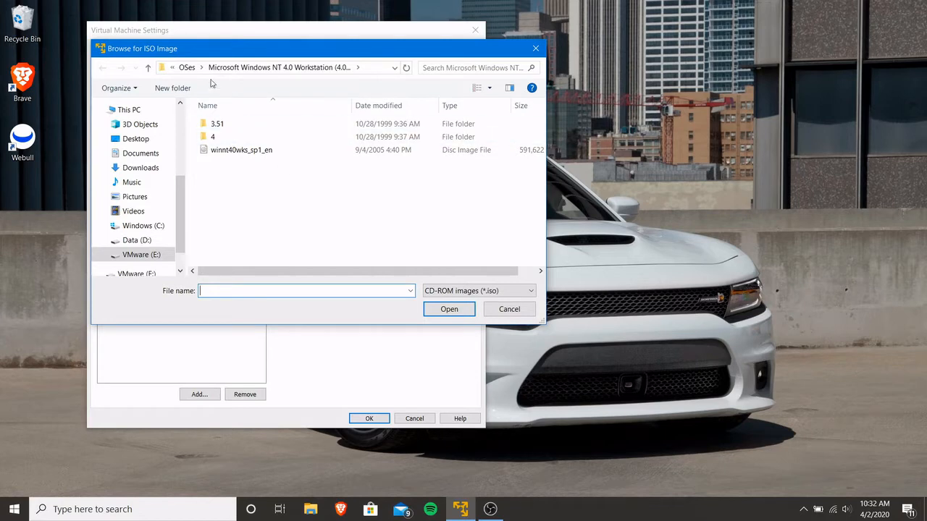
click(148, 69)
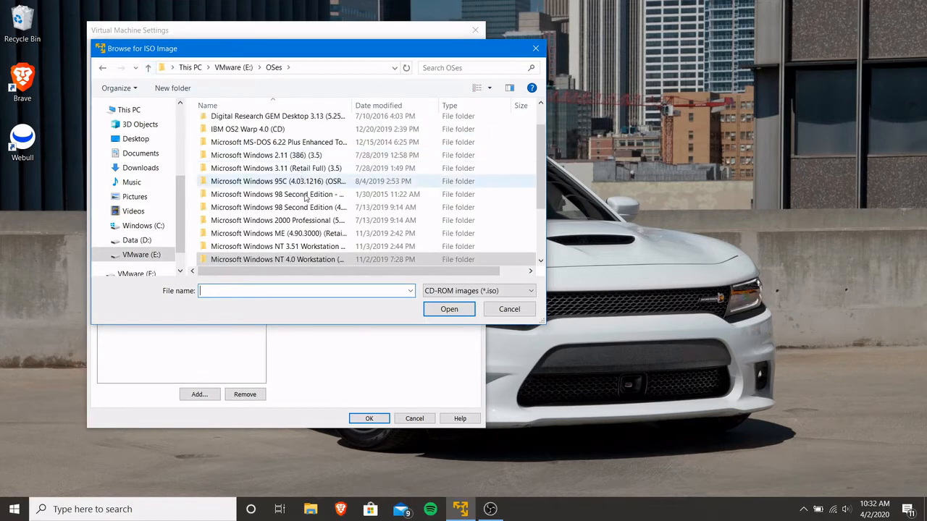
scroll(330, 214, down, 1)
scroll(330, 214, down, 1)
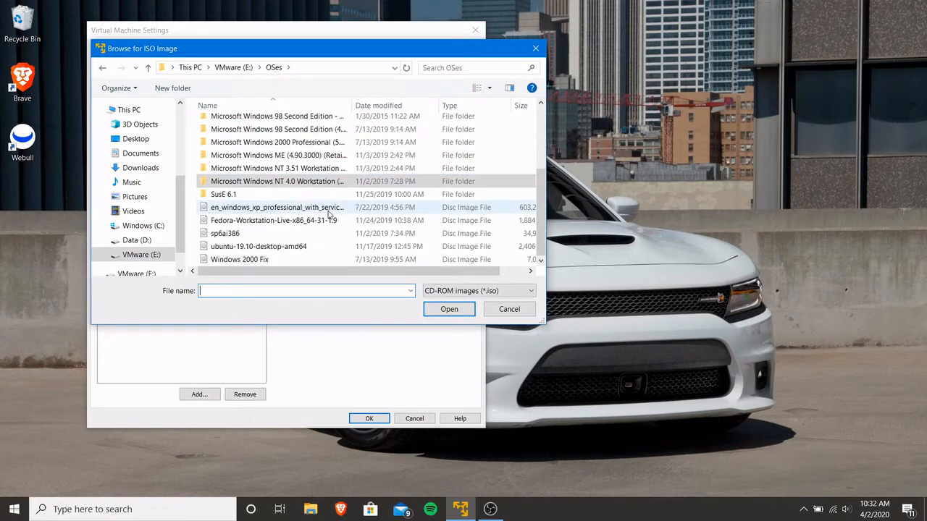
double_click(309, 131)
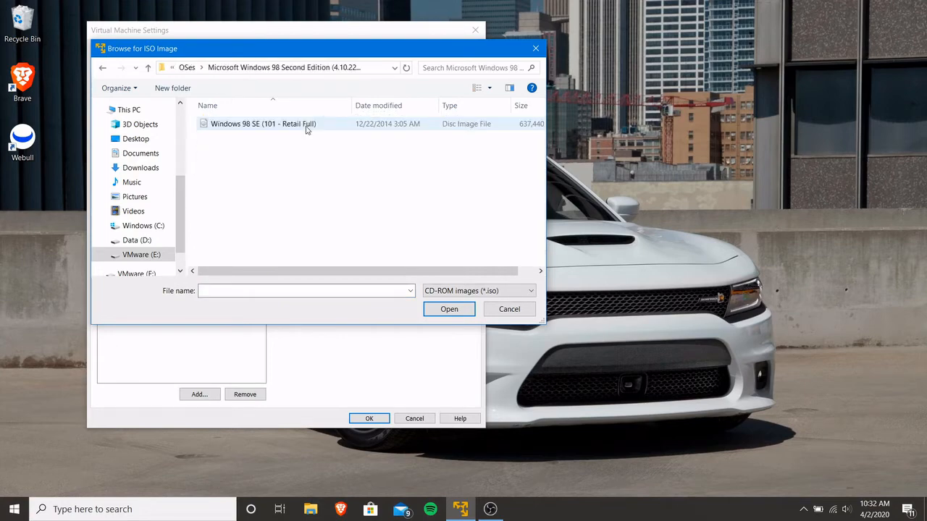
double_click(306, 124)
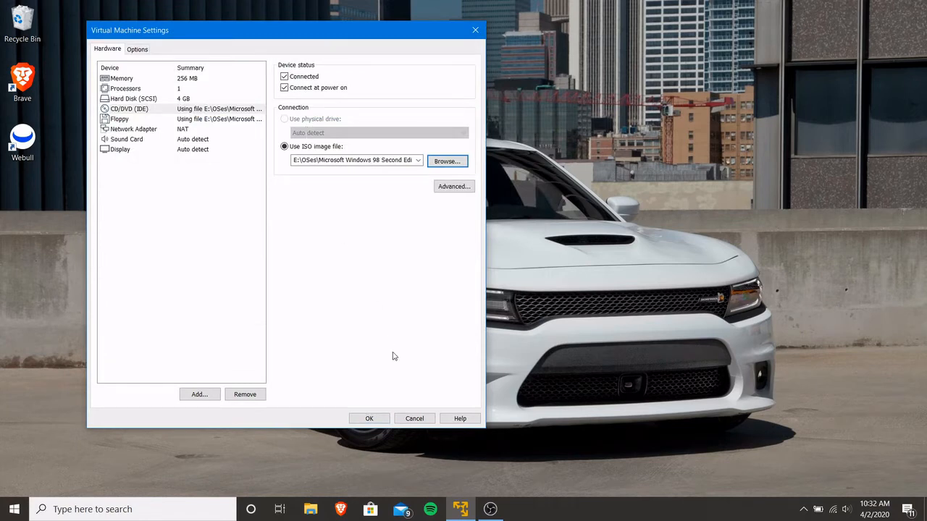
click(371, 424)
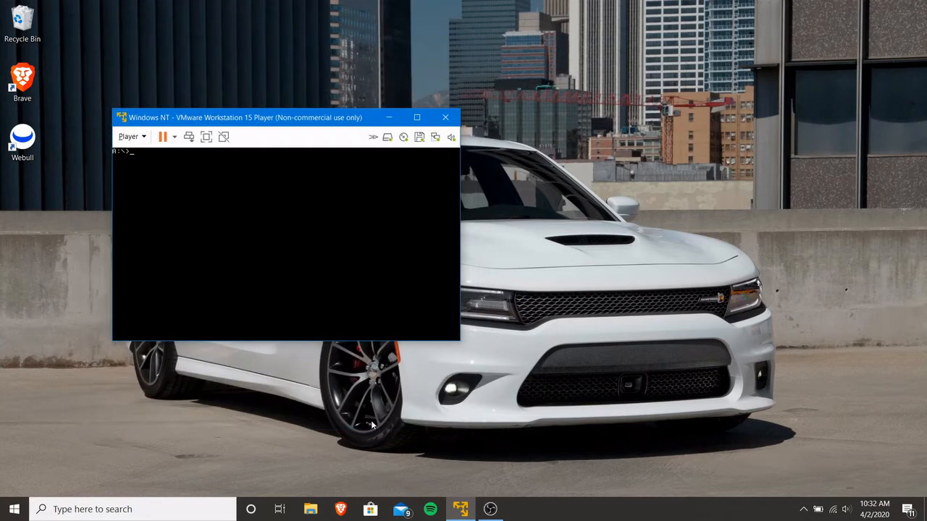
Restart the virtual machine and start Windows 98 Setup from CD-ROM
click(300, 280)
key(ctrl+alt+Insert)
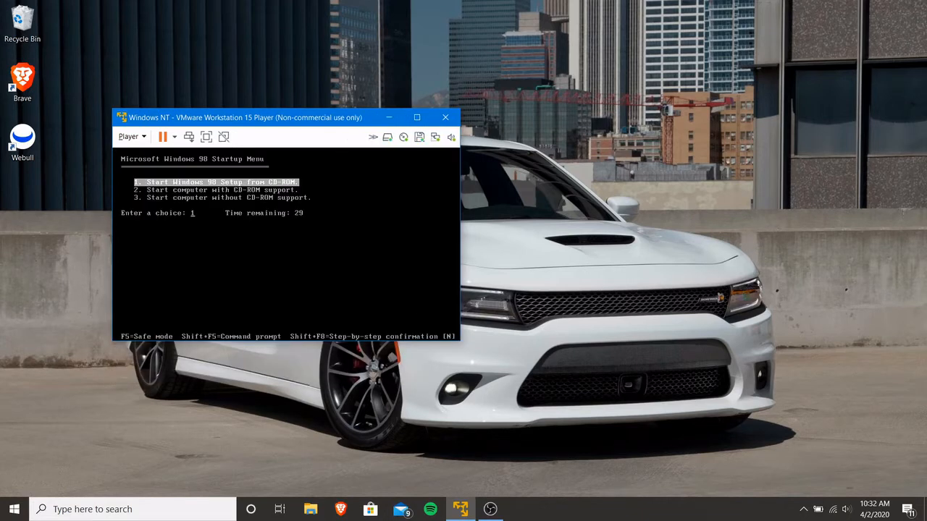
key(Return)
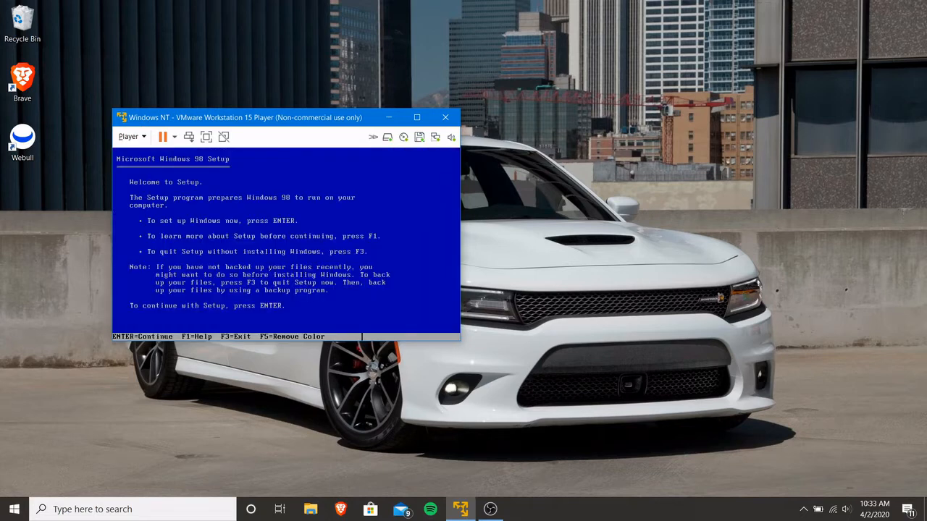
Begin the Windows 98 installation, run the routine system check, and accept the License Agreement
key(Return)
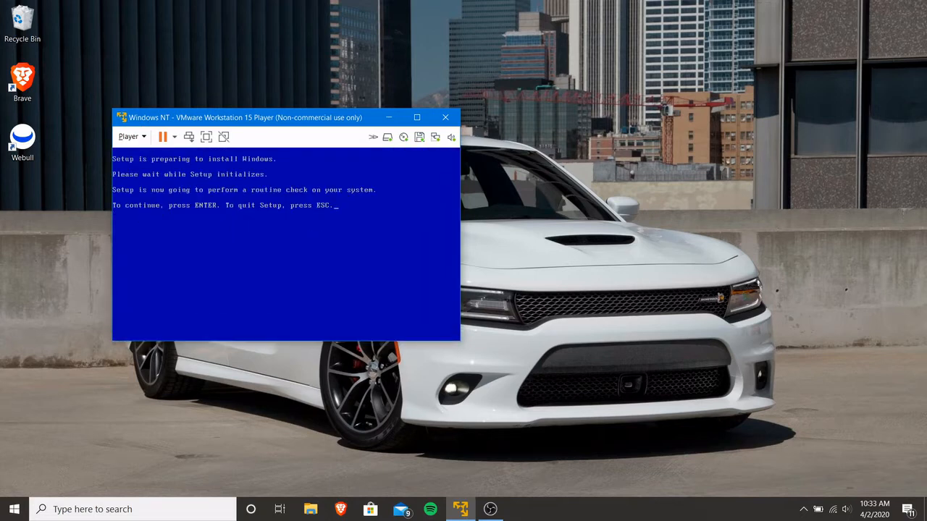
key(Return)
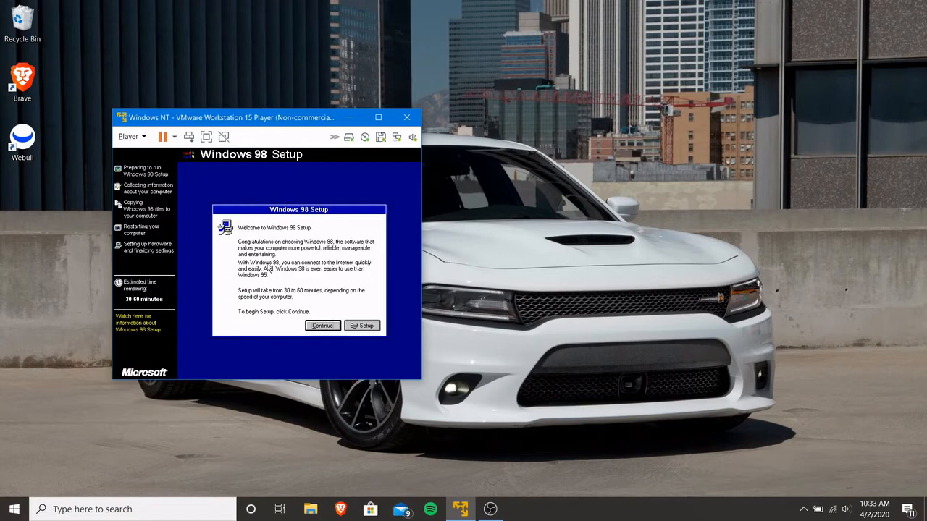
key(Return)
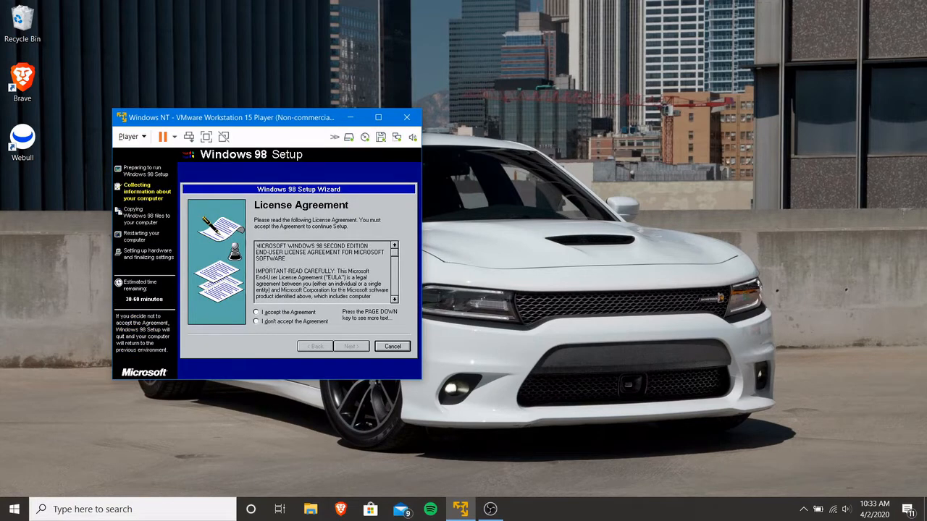
click(263, 313)
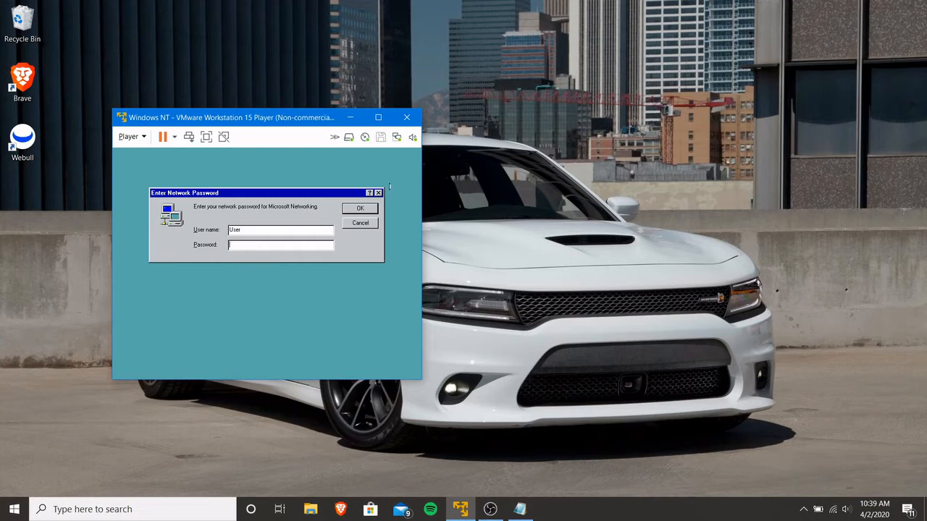
Log on to Windows 98 with the network password left blank and dismiss the Welcome to Windows 98 window
click(354, 211)
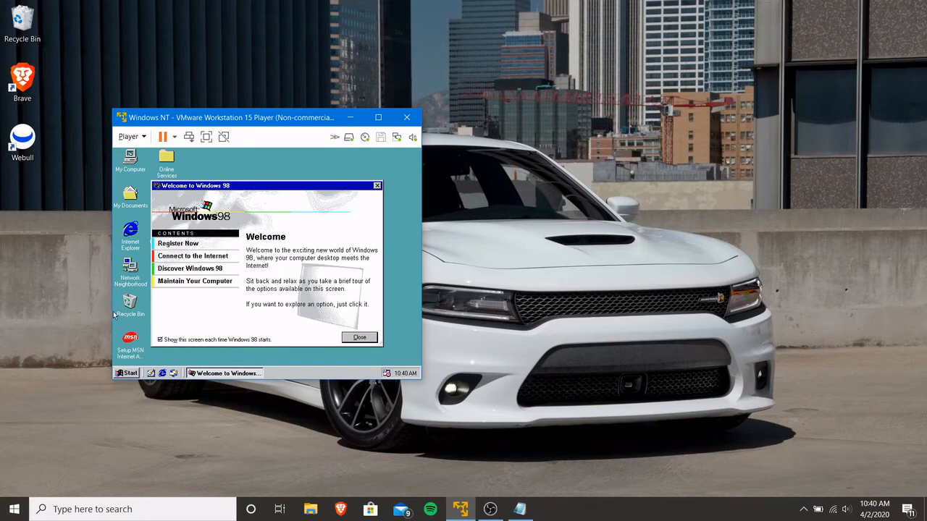
click(360, 337)
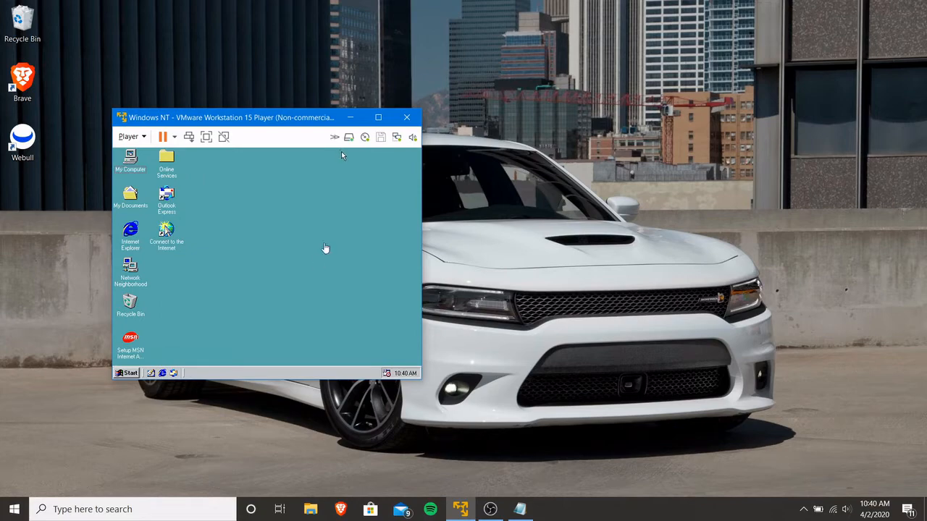
Set the virtual machine's CD/DVD drive to the ISO image from the Microsoft Windows NT 4.0 Workstation folder in OSes
click(365, 138)
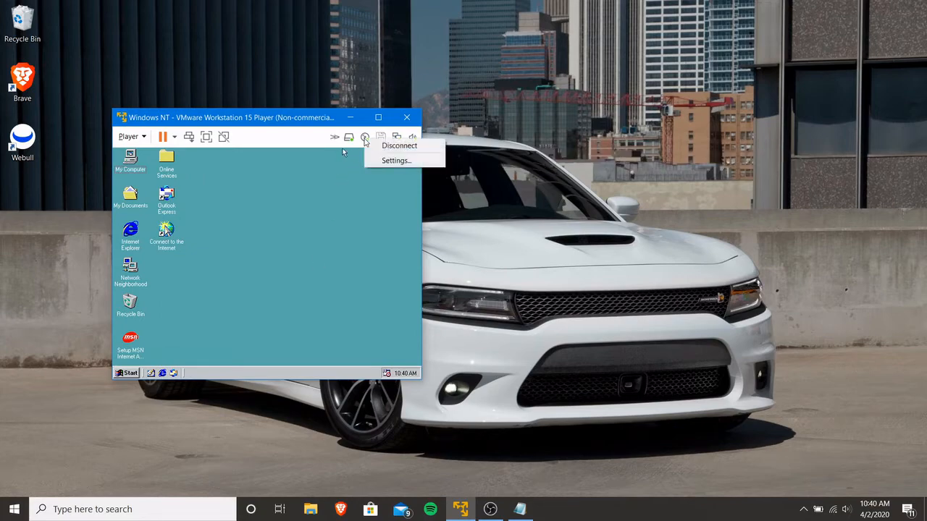
click(385, 161)
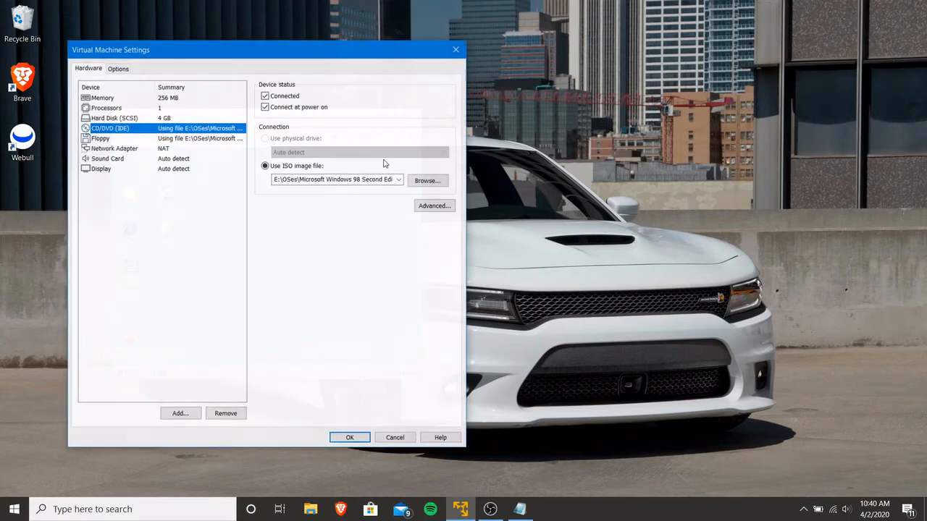
click(426, 181)
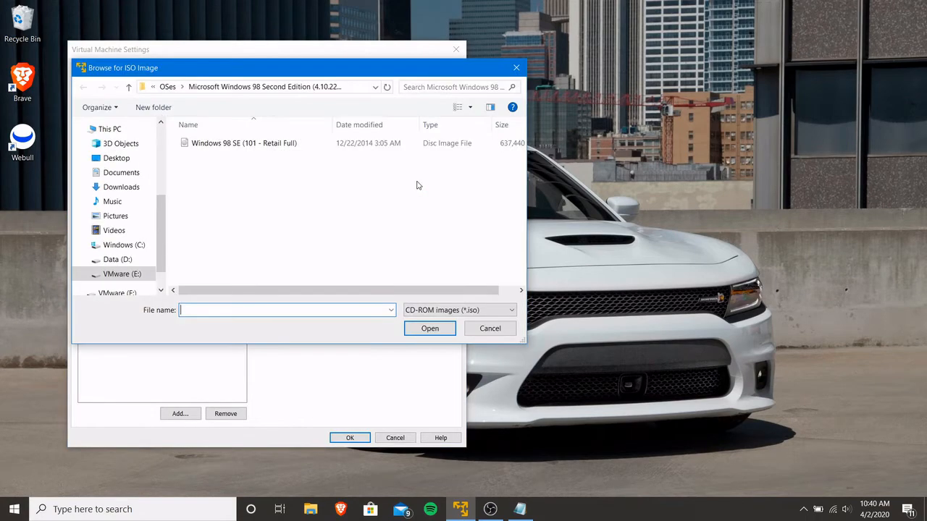
click(129, 87)
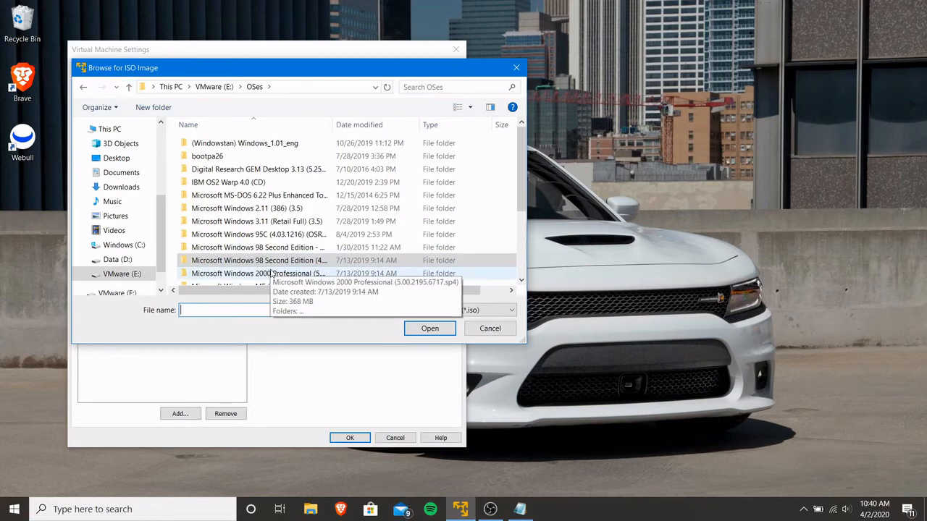
scroll(272, 271, down, 3)
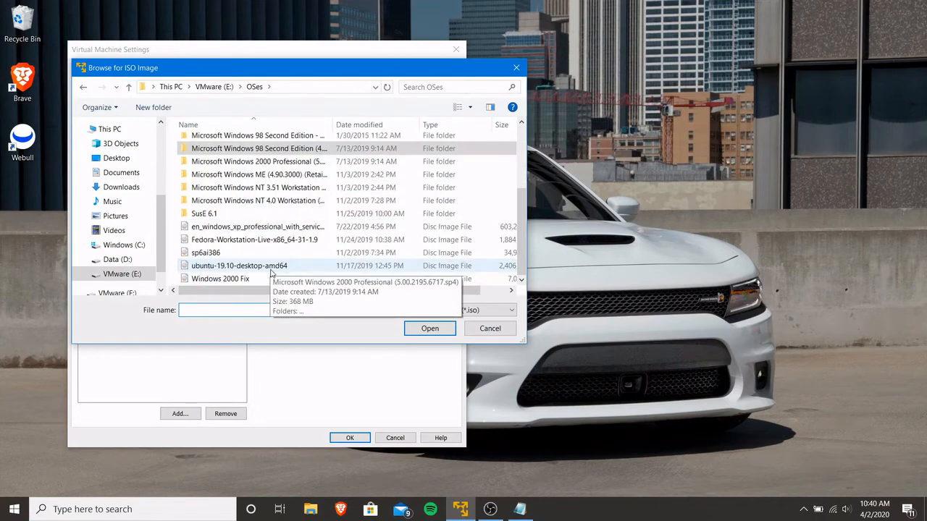
double_click(280, 201)
click(236, 174)
double_click(236, 173)
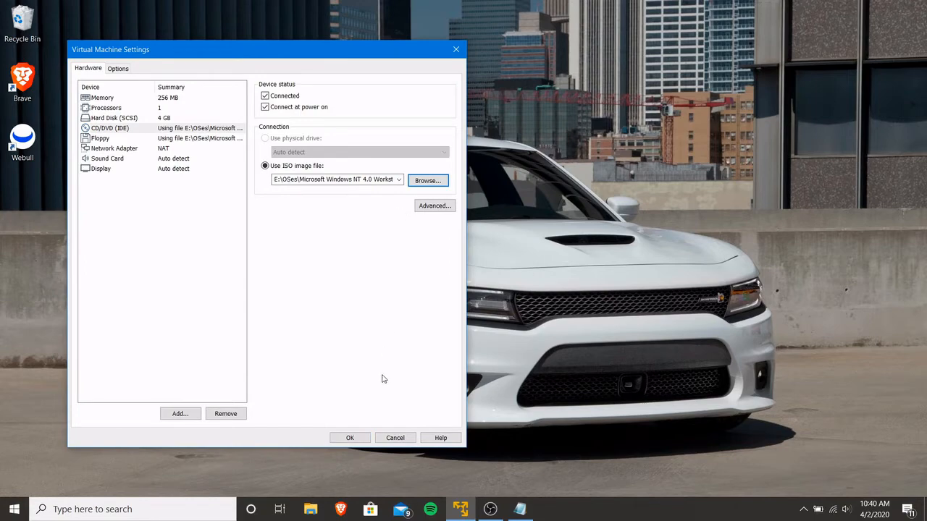
Apply the virtual machine settings, overriding the CD-ROM lock, and close the Windows NT CD-ROM autorun window
click(359, 437)
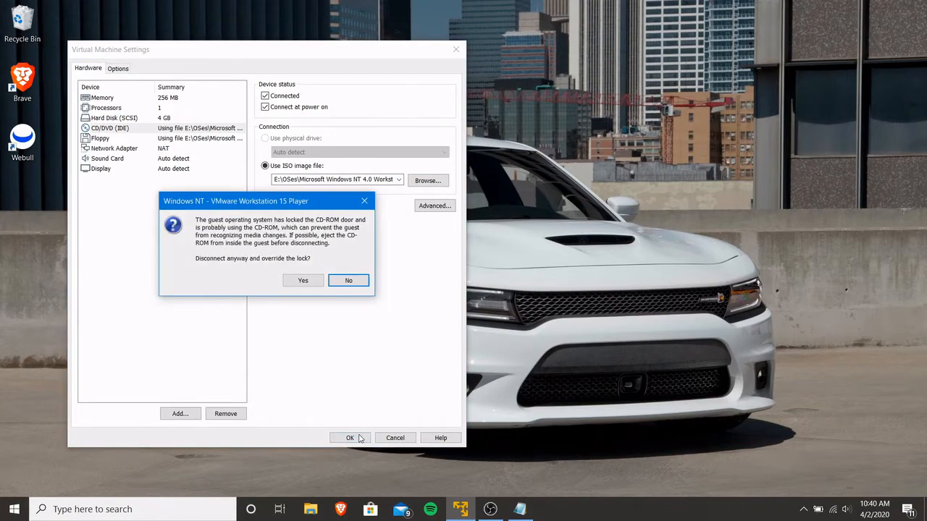
click(304, 281)
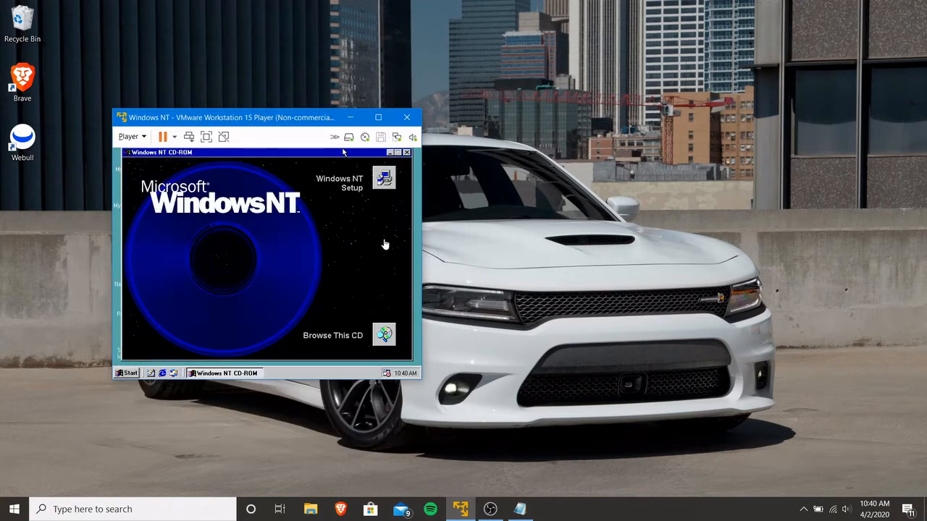
click(407, 152)
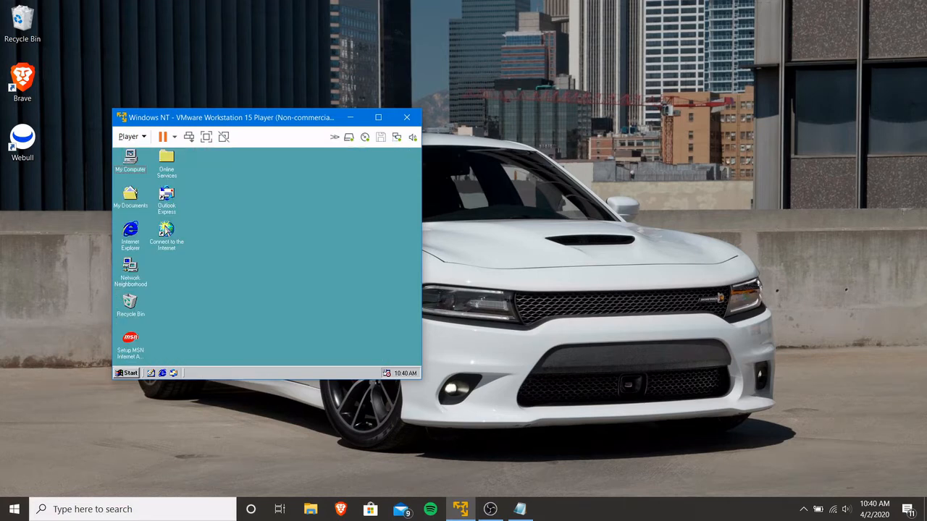
Restart Windows 98 and enter the PhoenixBIOS Setup Utility during boot
click(119, 374)
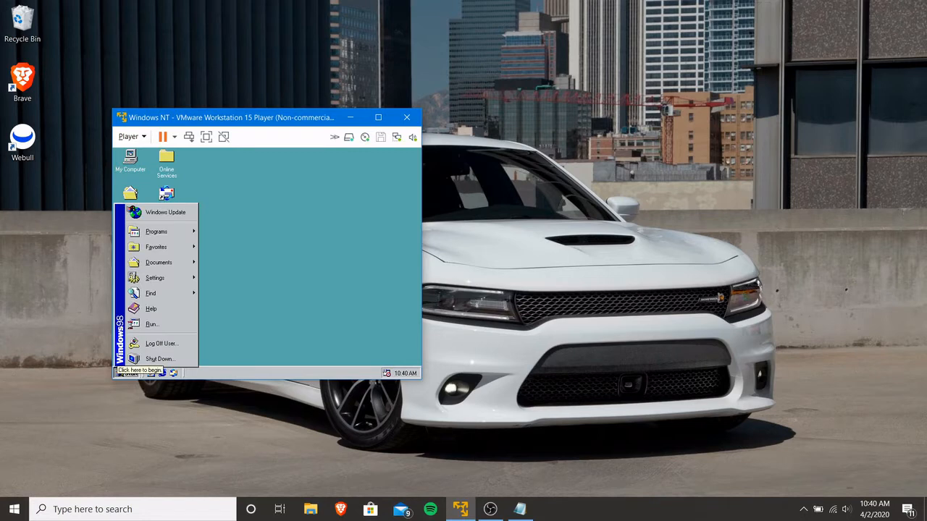
click(161, 360)
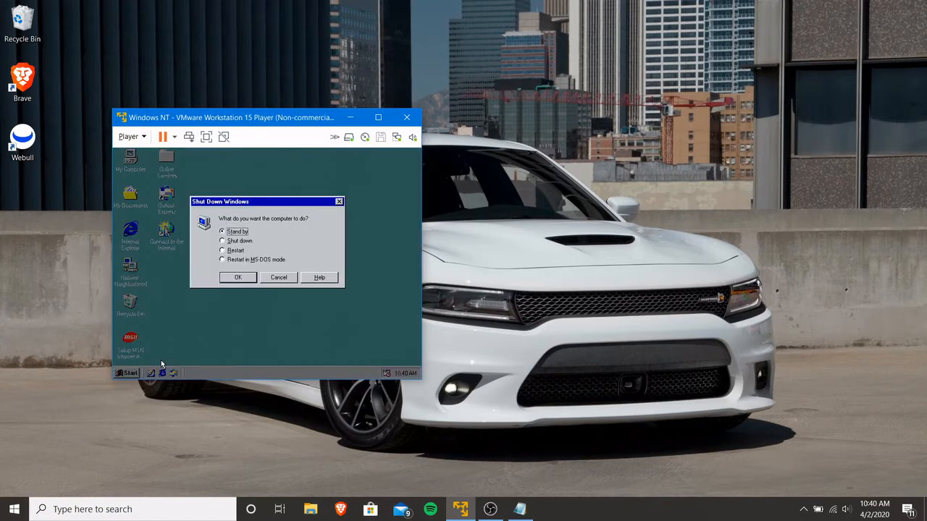
key(Down)
key(Down)
key(Return)
key(F2)
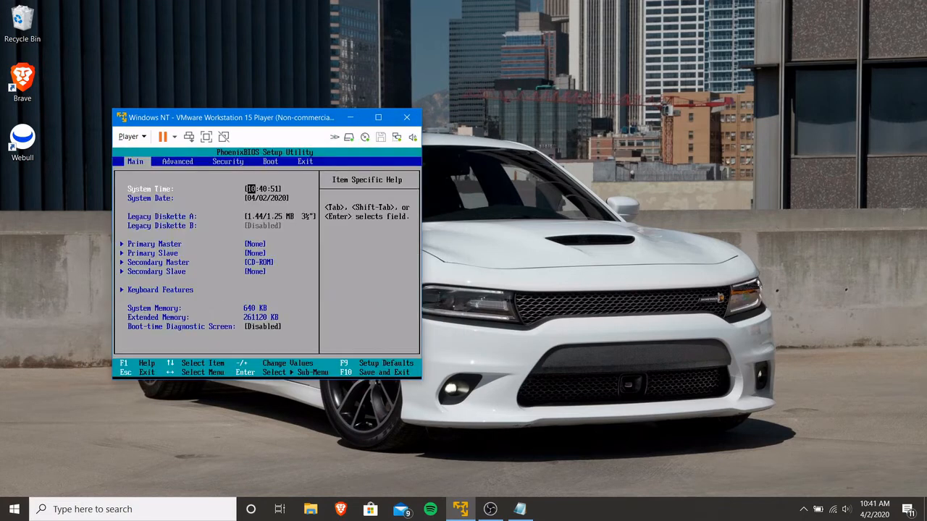
Move CD-ROM Drive above Hard Drive in the BIOS boot order, and exit saving the changes
key(Right)
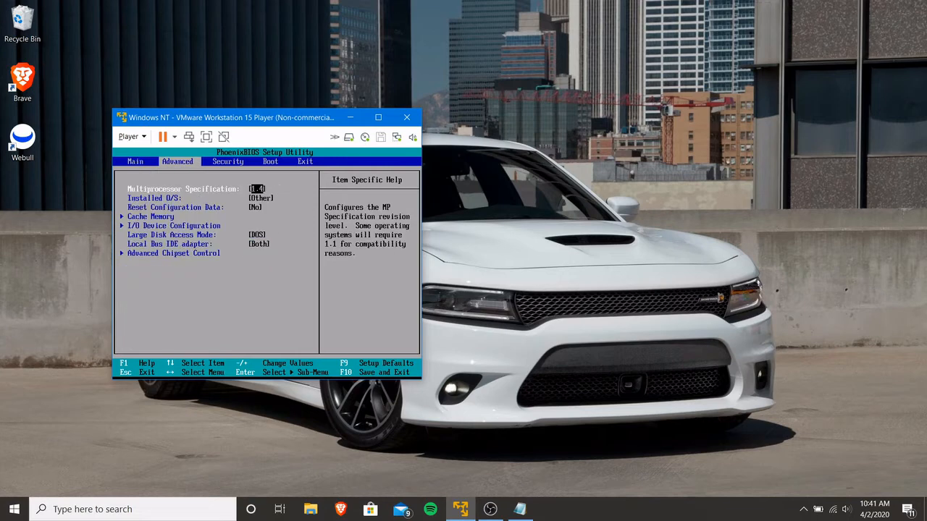
key(Right)
key(Right)
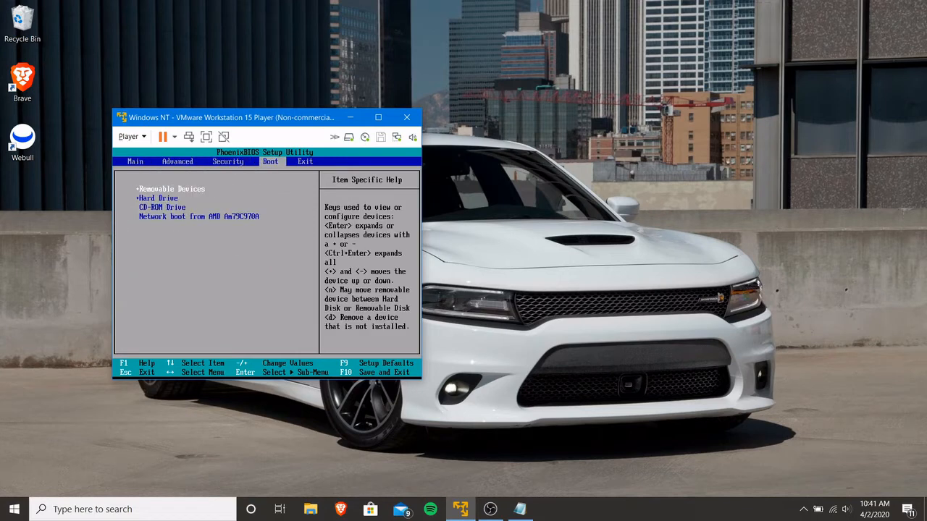
key(Down)
key(Down)
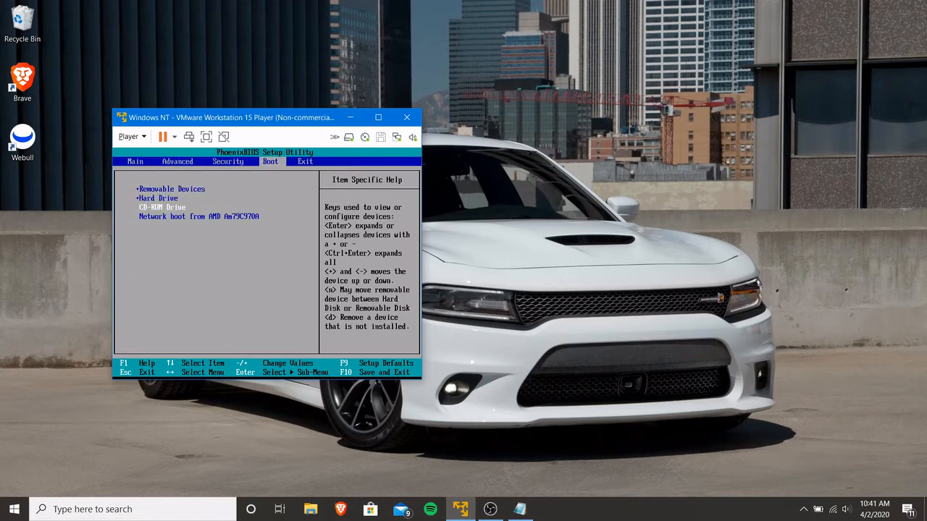
key(plus)
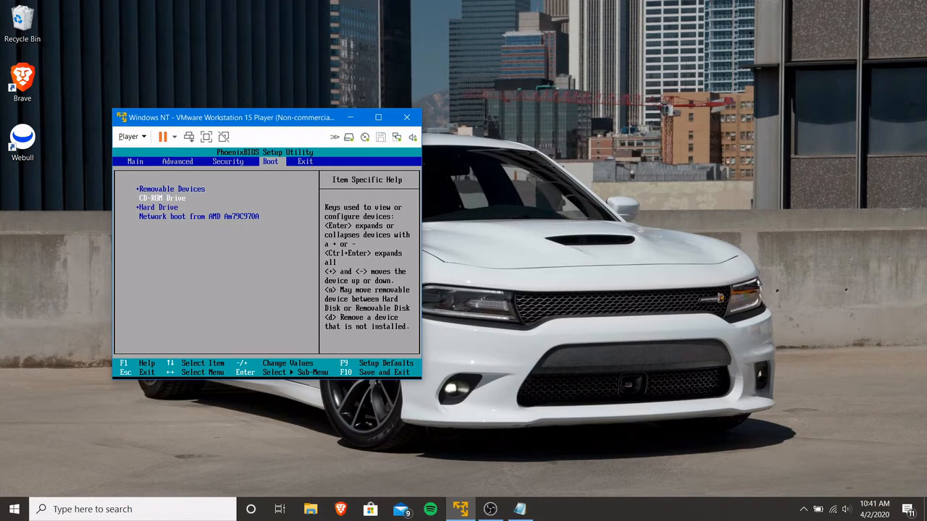
key(Right)
key(Return)
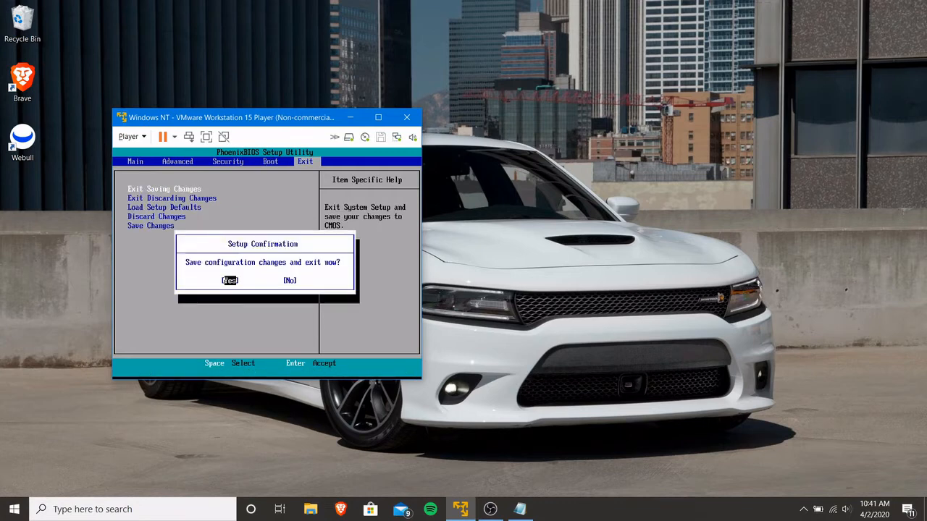
key(Return)
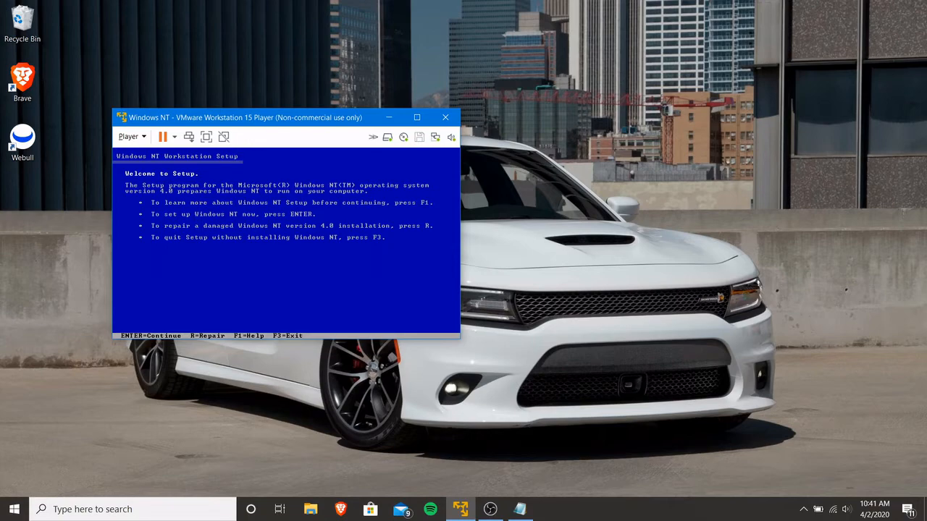
Start Windows NT Workstation Setup without additional mass storage devices, and page through and agree to the licensing agreement
key(Return)
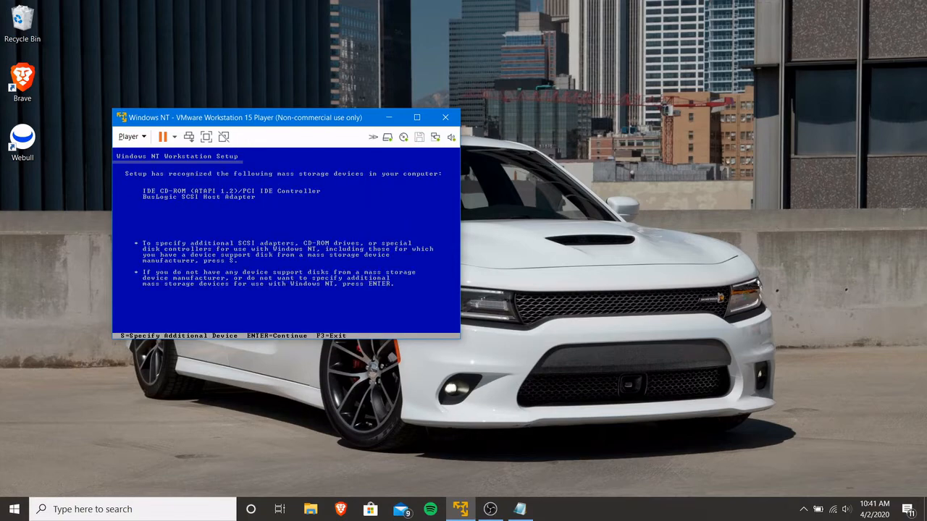
key(Return)
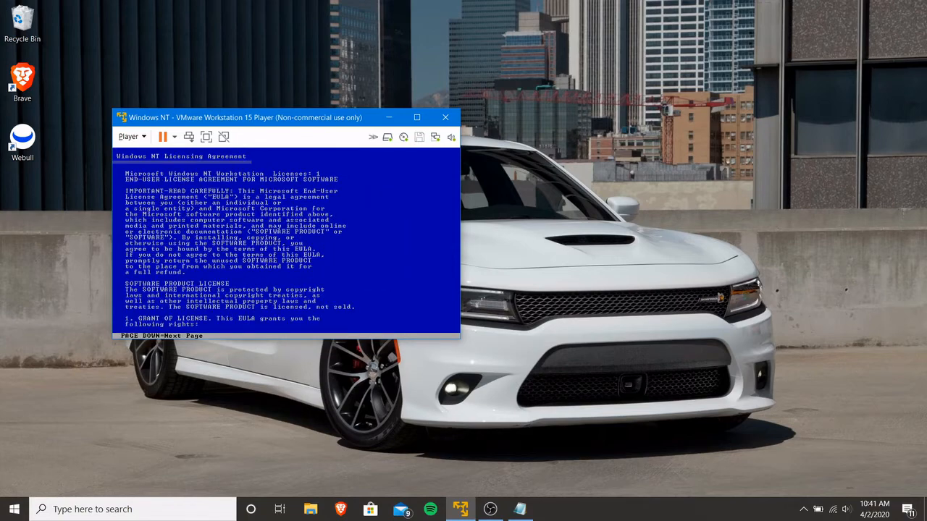
key(Page_Down)
key(Page_Down)
key(Page_Down)
key(Page_Down)
key(Page_Down)
key(Page_Down)
key(Page_Down)
key(Page_Down)
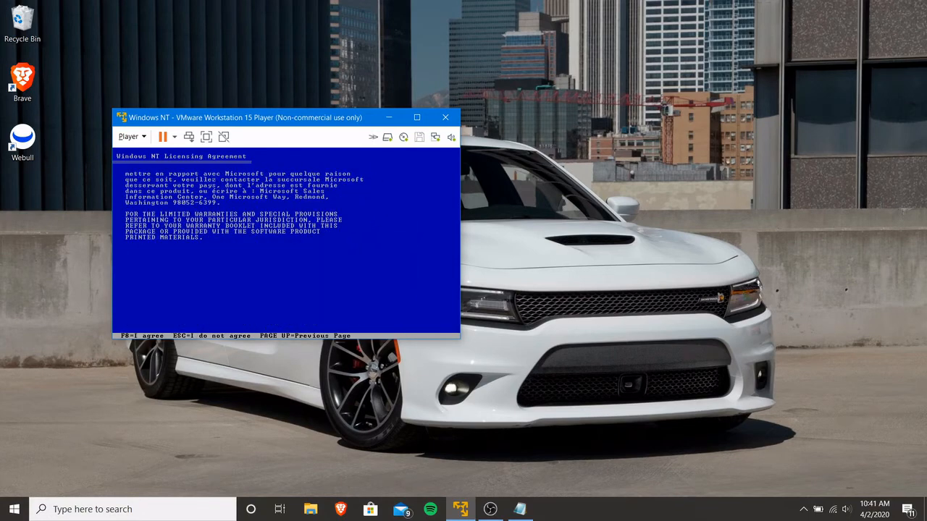
key(F8)
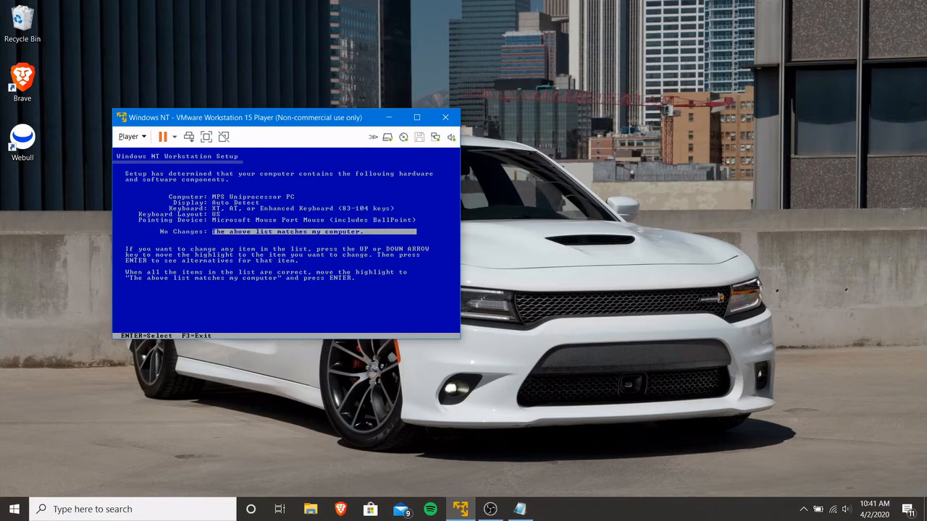
Accept the detected hardware list and install Windows NT on the C: FAT partition with its current file system intact
key(Return)
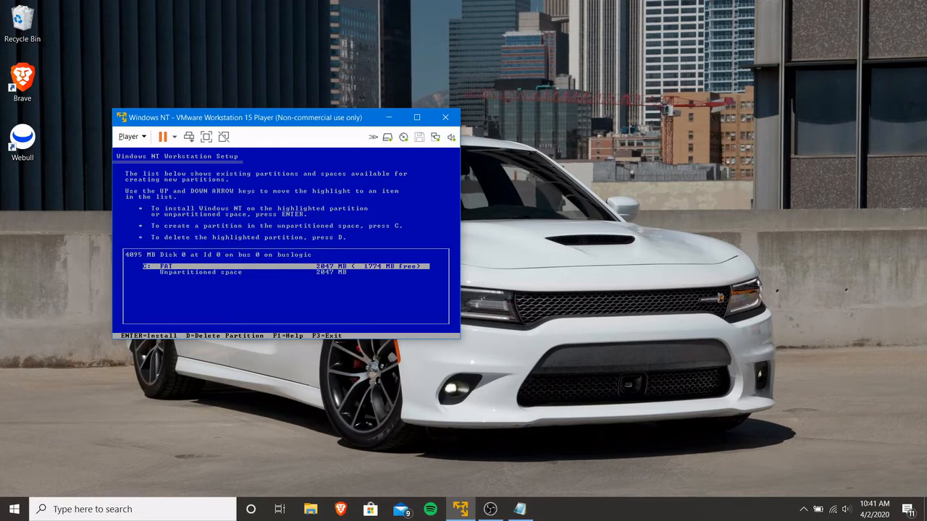
key(Return)
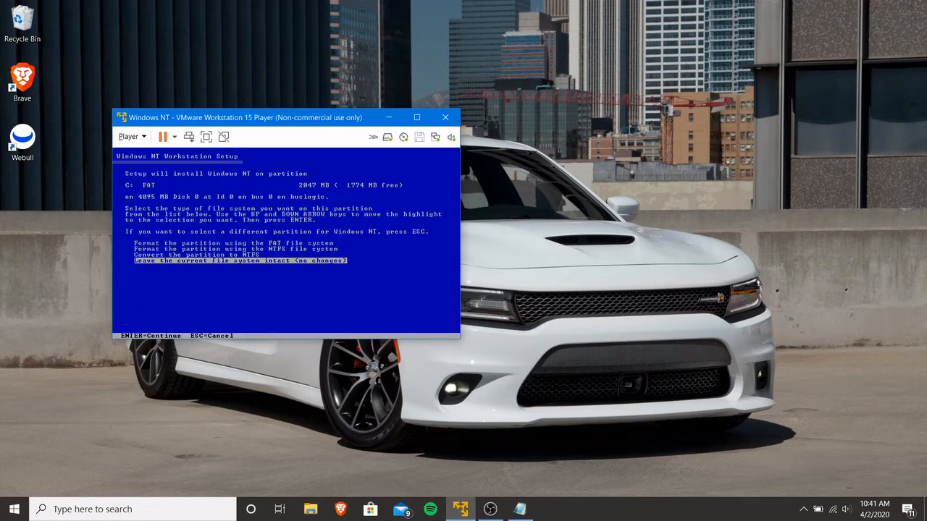
key(Return)
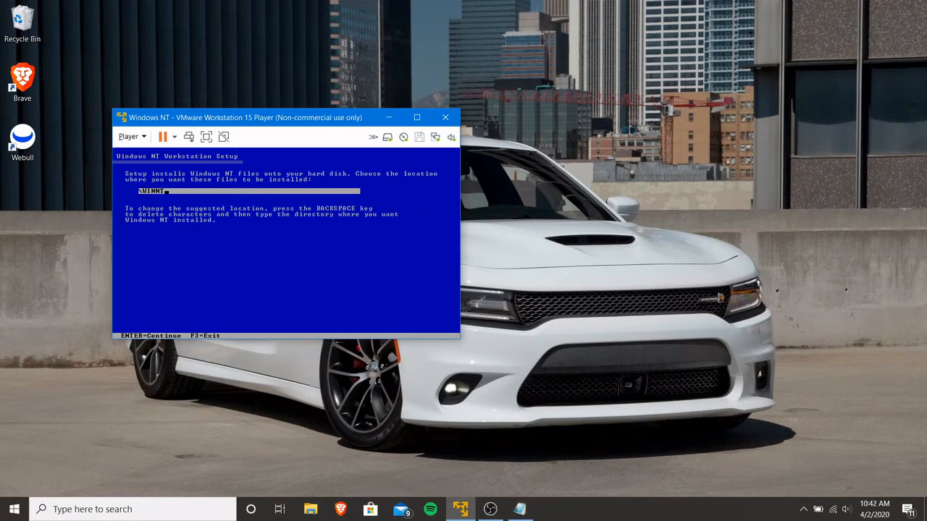
Install the files to \WINNT with the exhaustive hard disk examination, and restart the computer to continue Setup
key(Return)
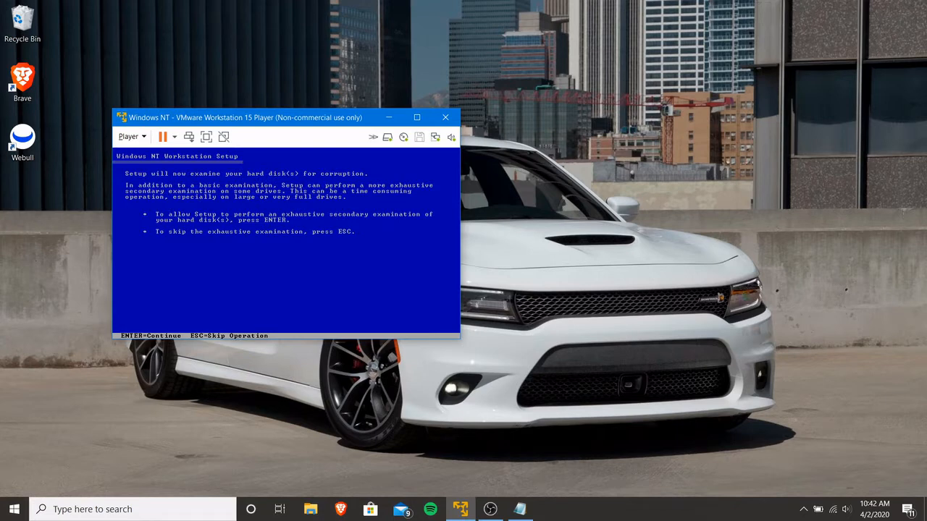
key(Return)
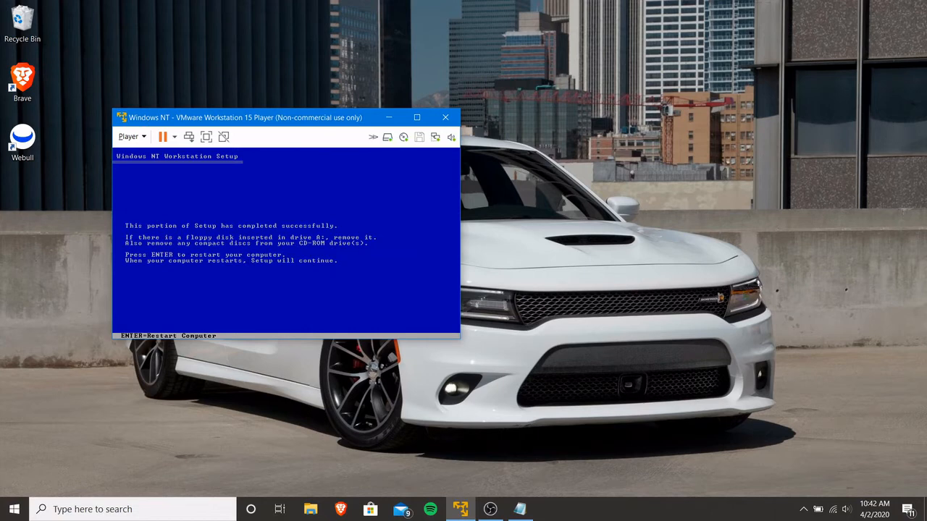
key(Return)
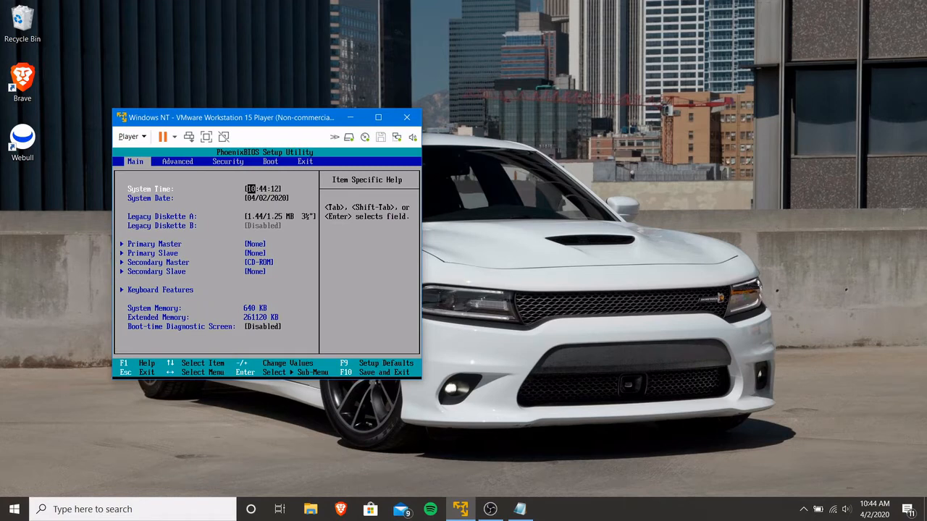
Move CD-ROM Drive below Hard Drive in the BIOS boot order, and exit saving the changes
key(Right)
key(Right)
key(Down)
key(Right)
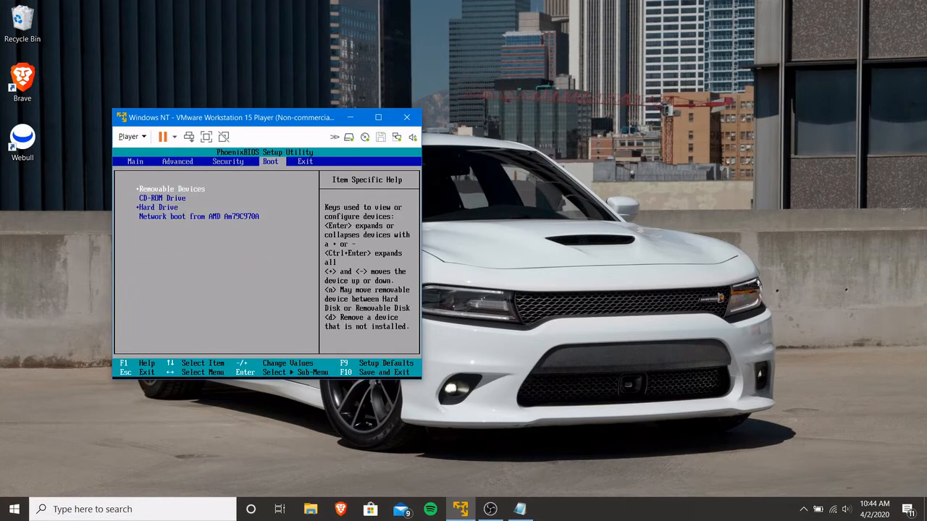
key(Down)
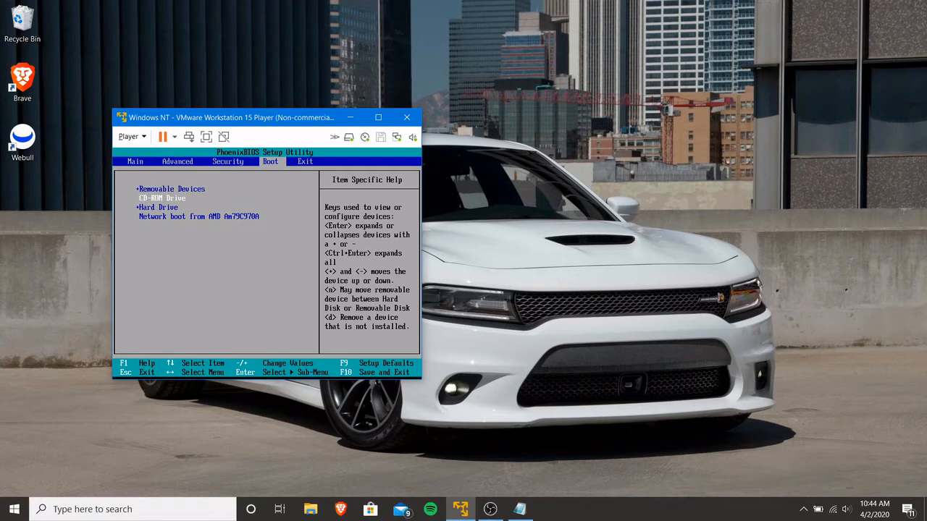
key(minus)
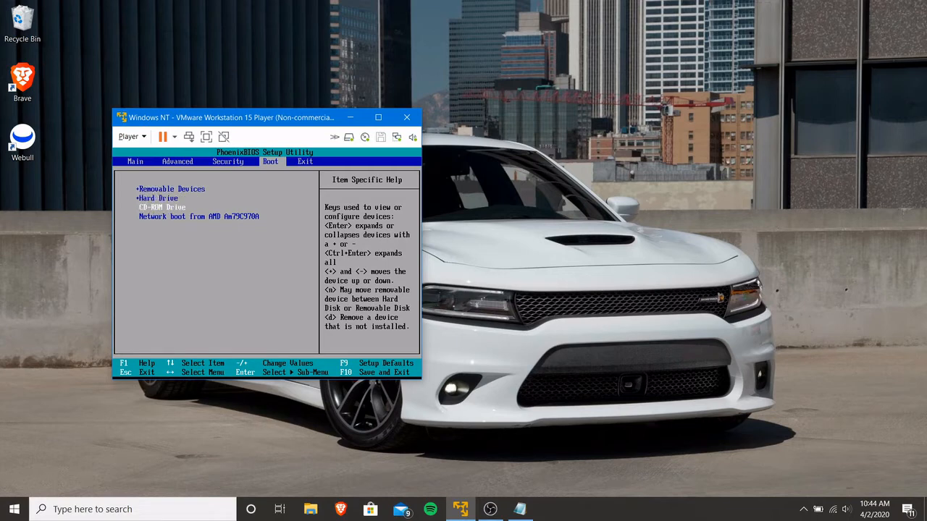
key(Right)
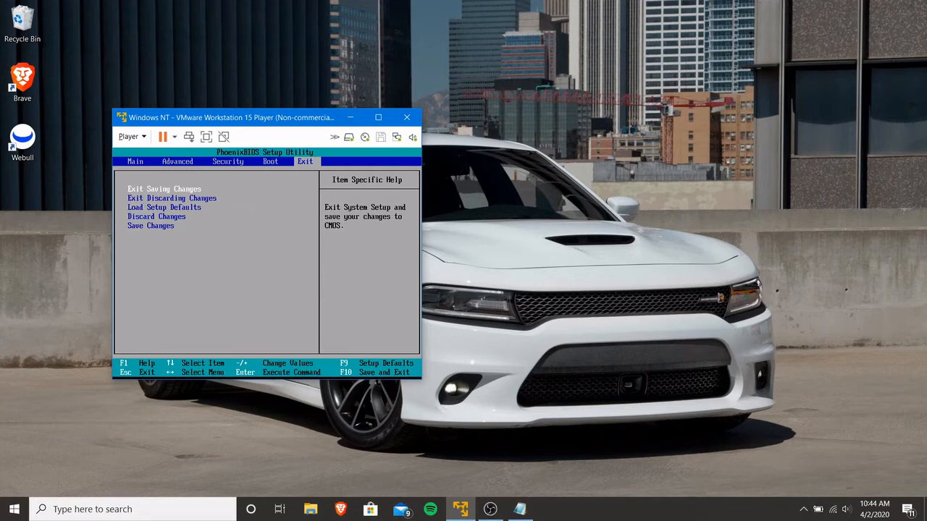
key(Return)
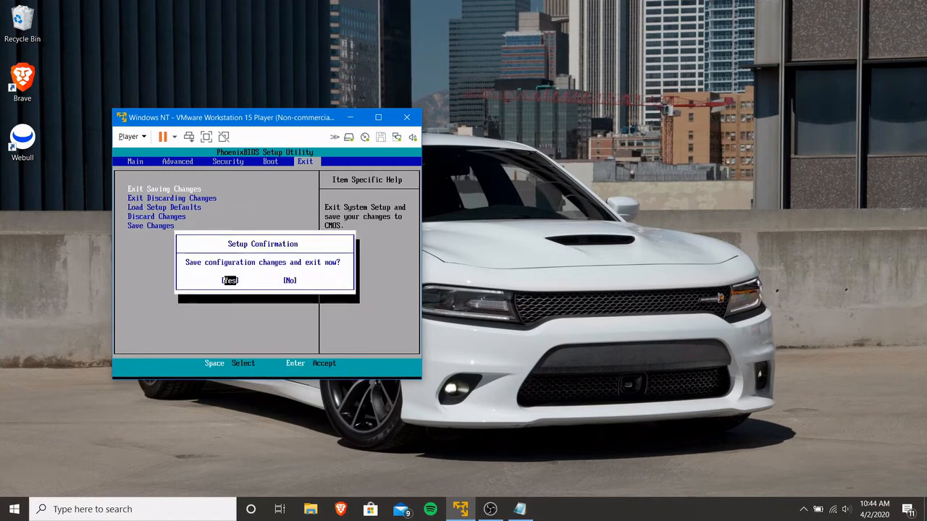
key(Return)
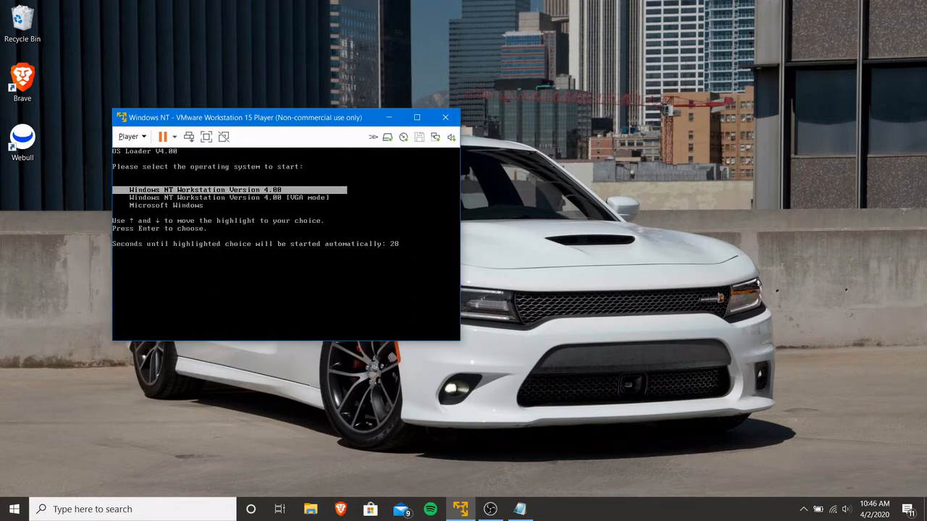
Start Windows NT Workstation Version 4.00 and log on as Administrator with the password left blank
key(Return)
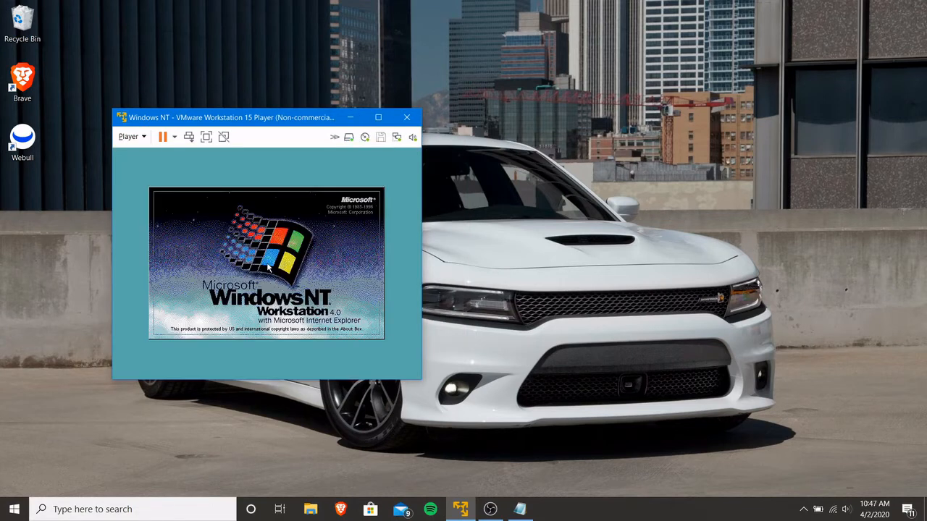
key(ctrl+alt+Insert)
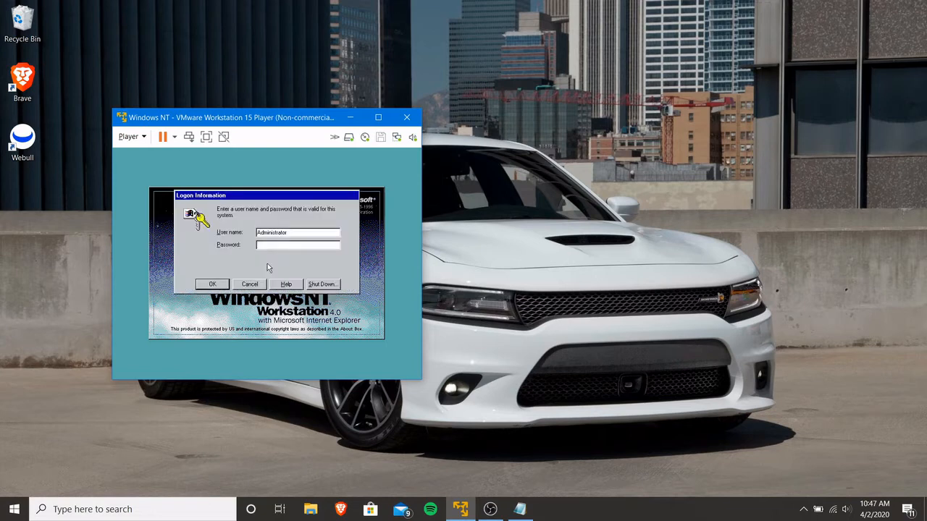
key(Return)
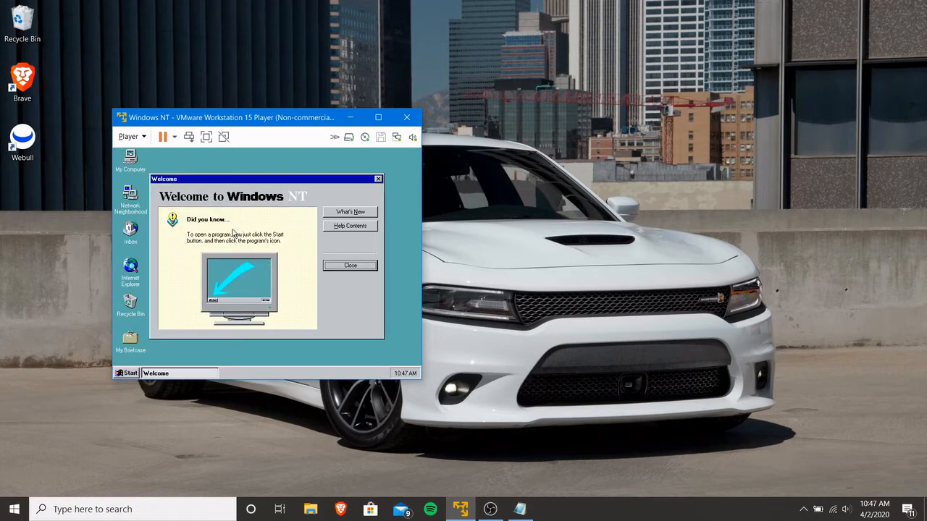
Set the virtual machine's CD/DVD drive to the sp6ai386 ISO image in the OSes folder
click(364, 138)
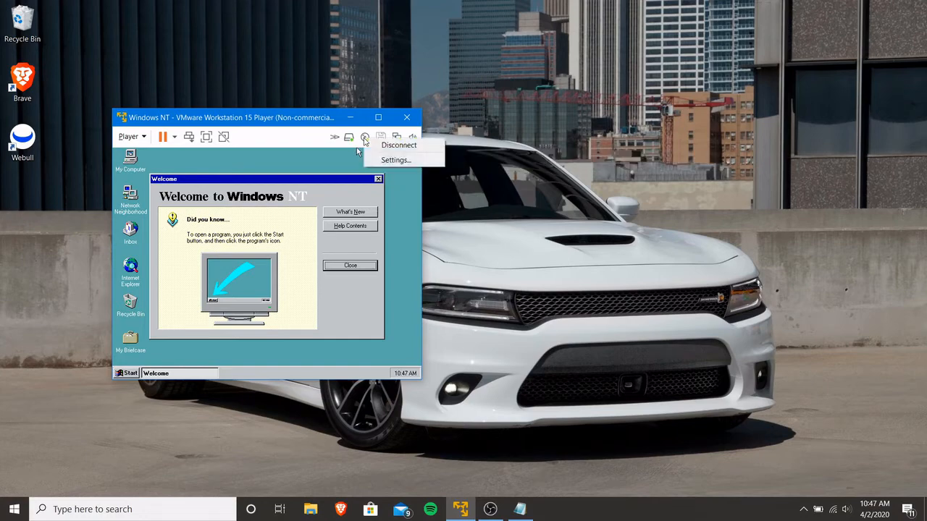
click(378, 161)
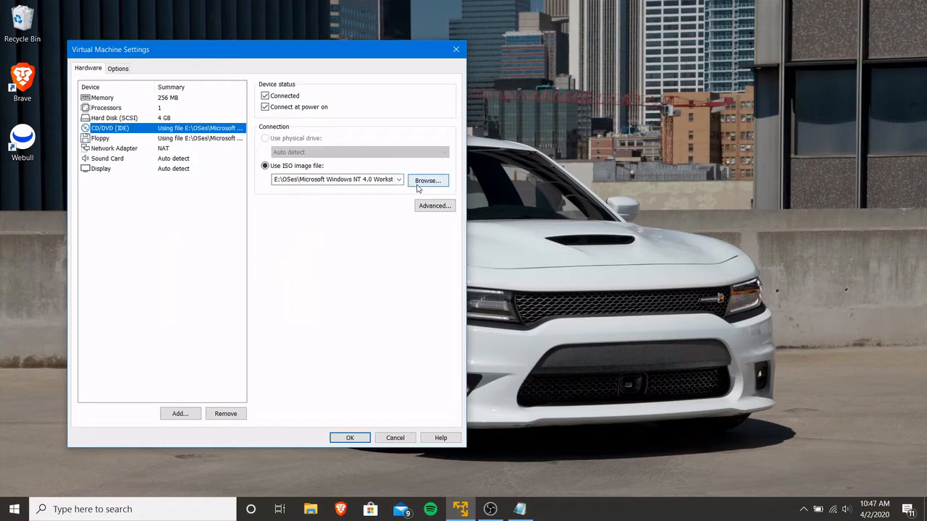
click(417, 183)
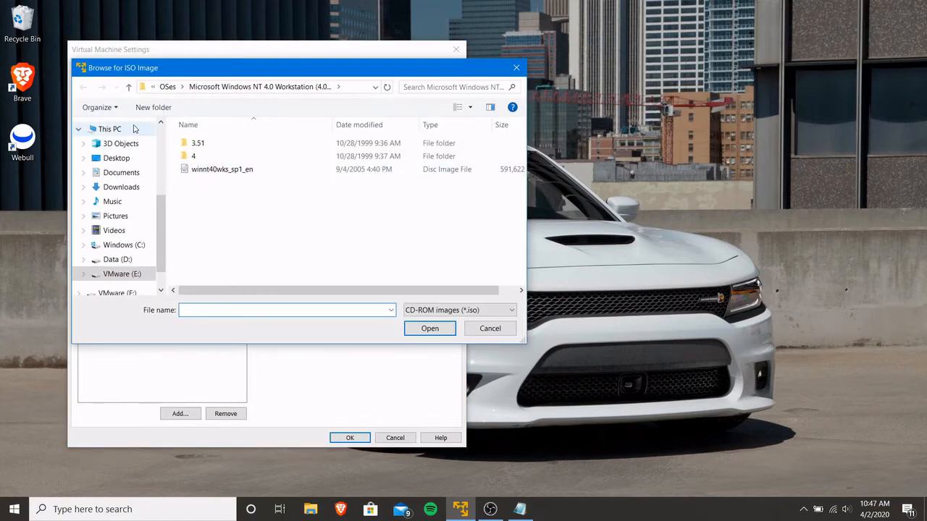
click(128, 86)
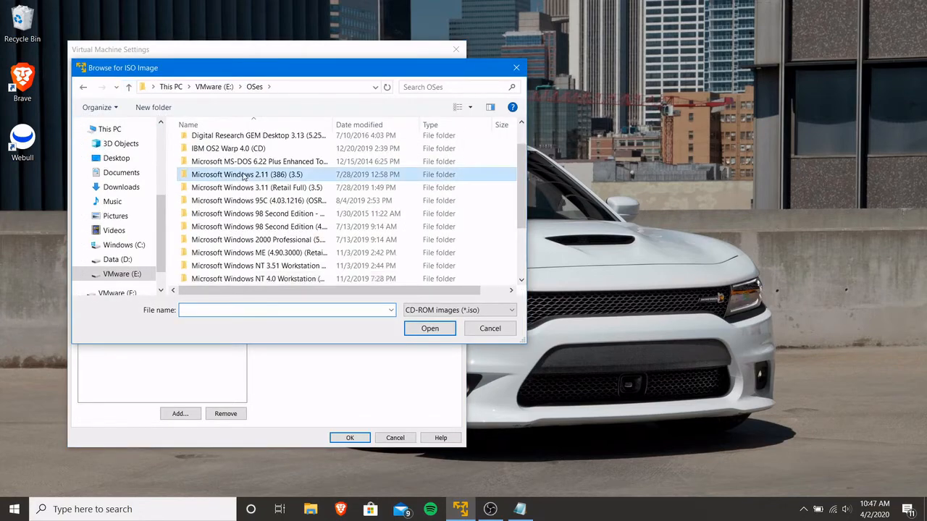
scroll(244, 176, down, 2)
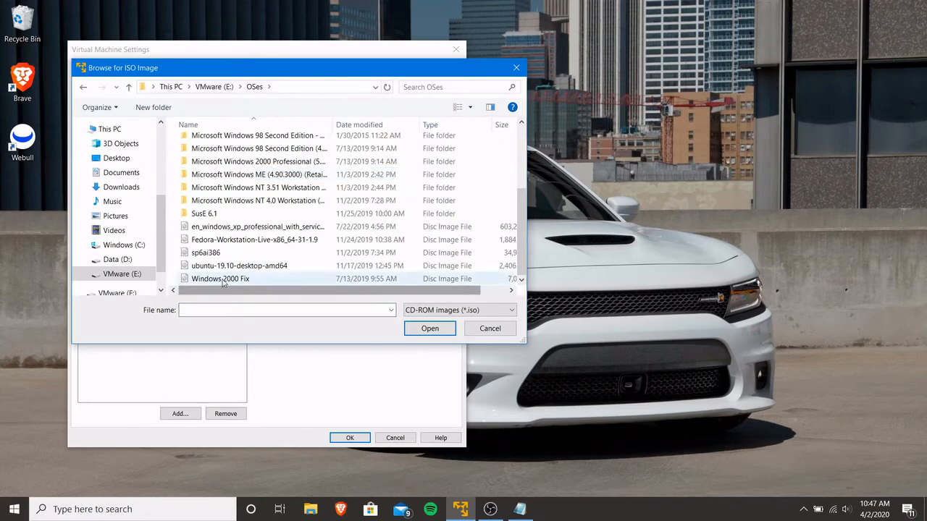
double_click(206, 253)
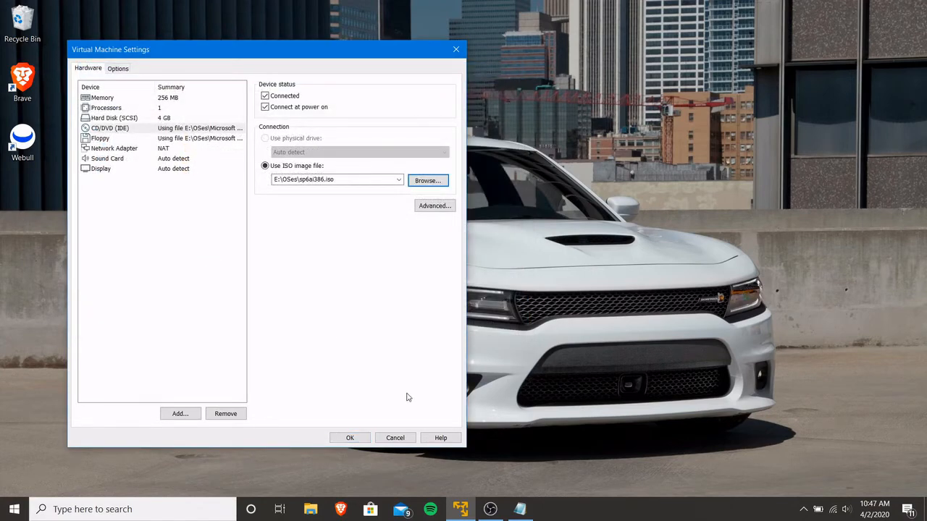
click(352, 440)
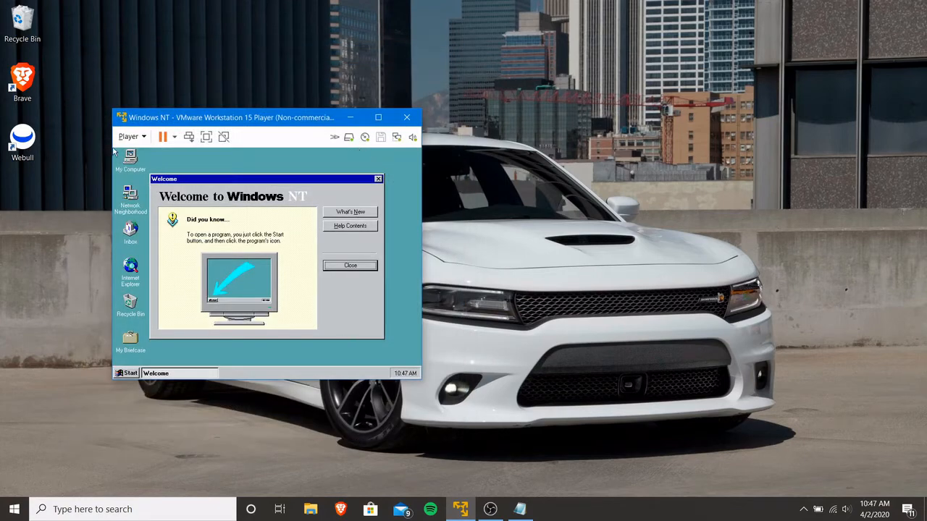
Close the Welcome window and launch the sp6ai386 installer from the D: drive in My Computer
double_click(127, 159)
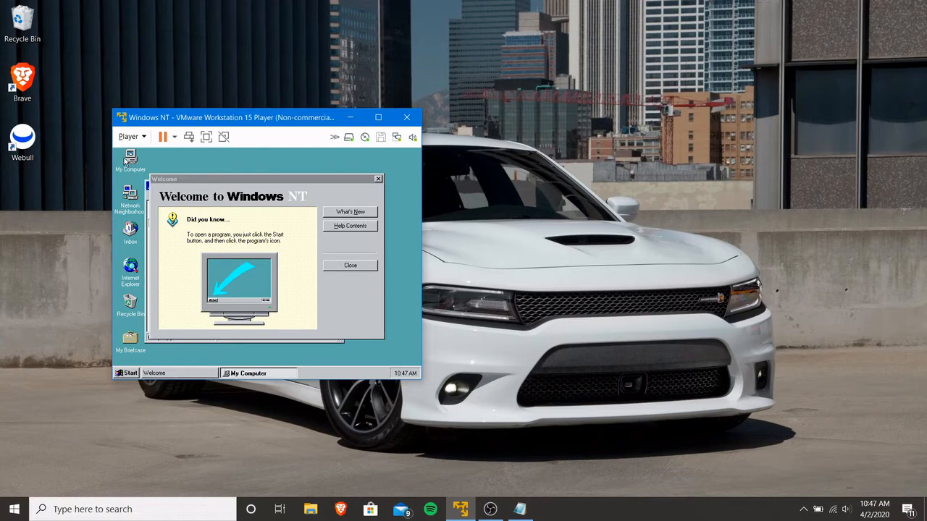
click(378, 185)
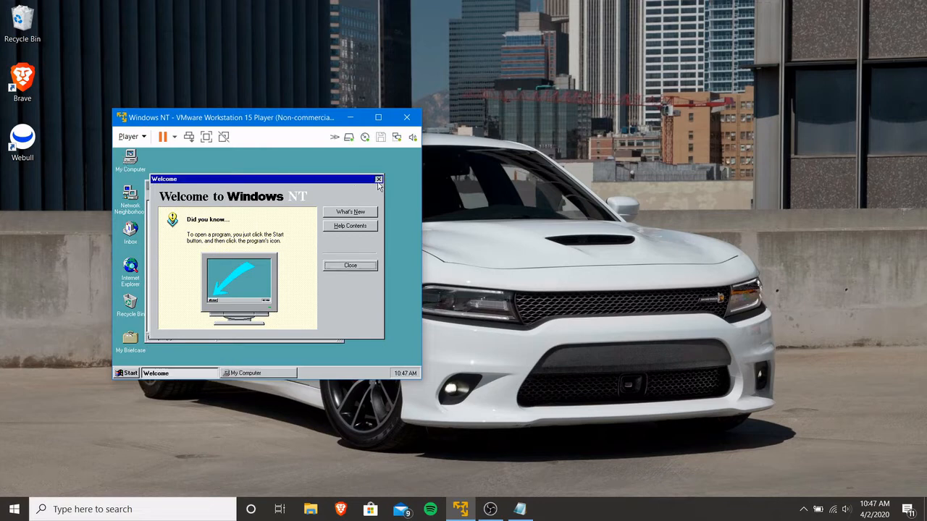
click(378, 180)
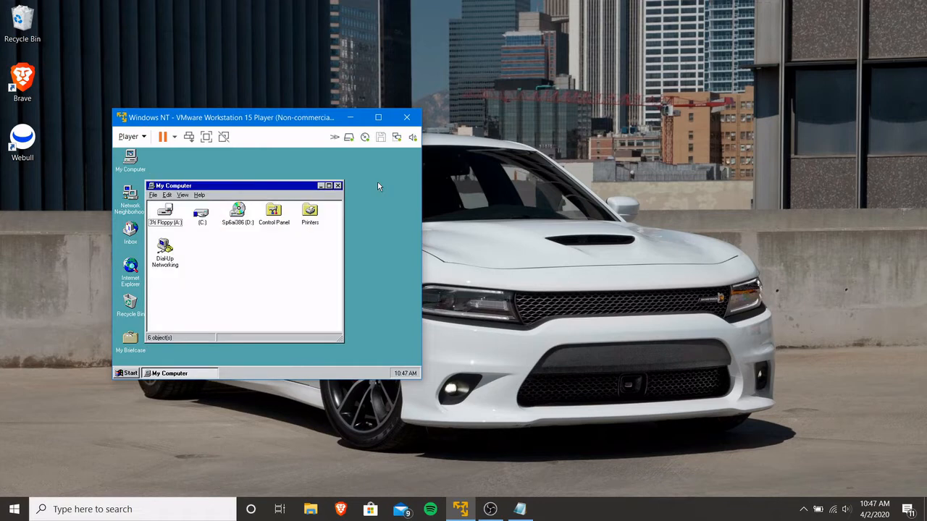
double_click(239, 214)
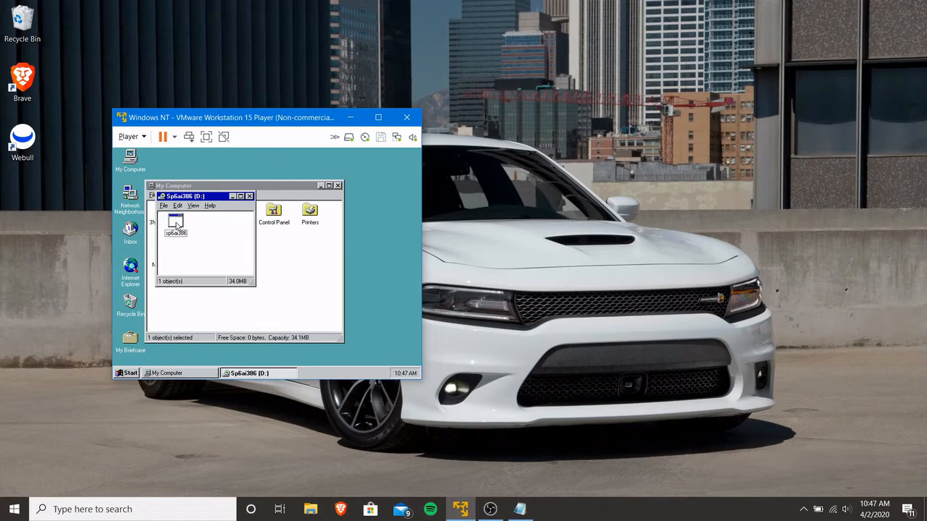
double_click(178, 226)
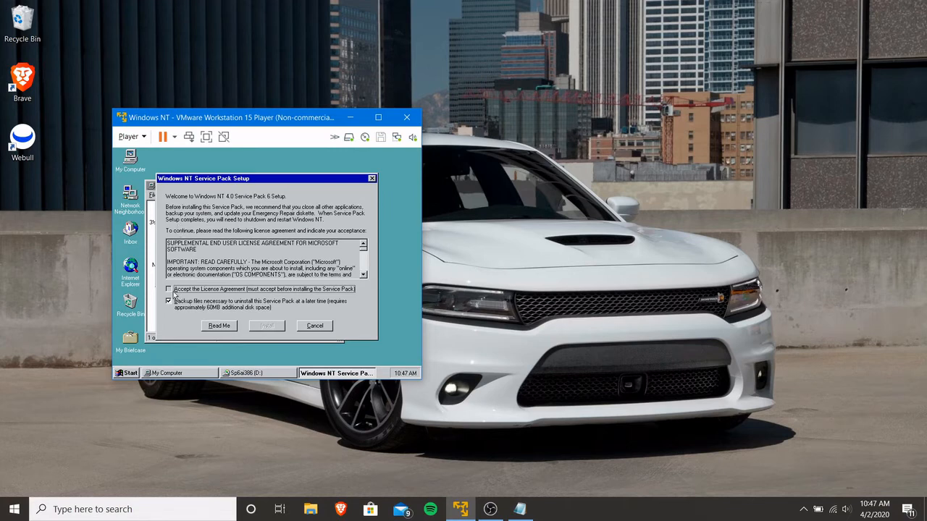
Accept the license agreement, install Service Pack 6 without backing up uninstall files, and restart the virtual machine
click(174, 290)
click(169, 302)
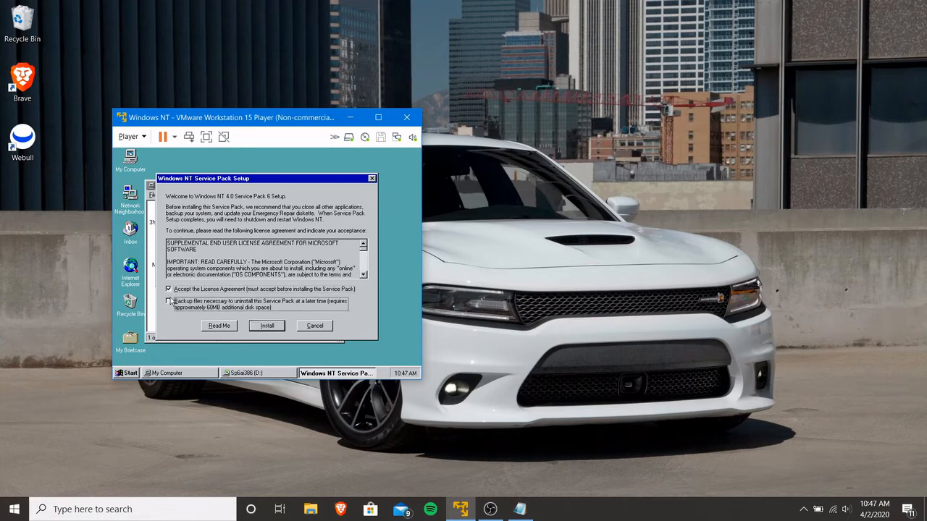
click(266, 326)
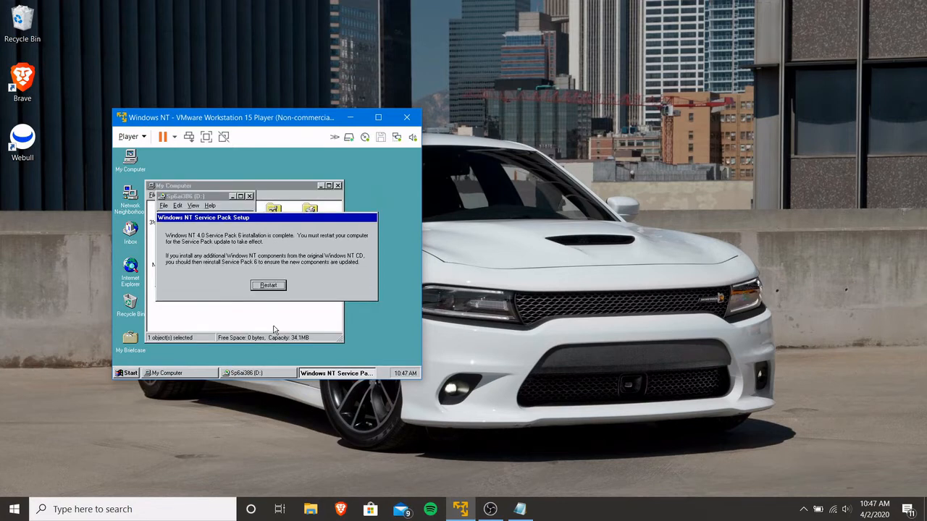
click(265, 286)
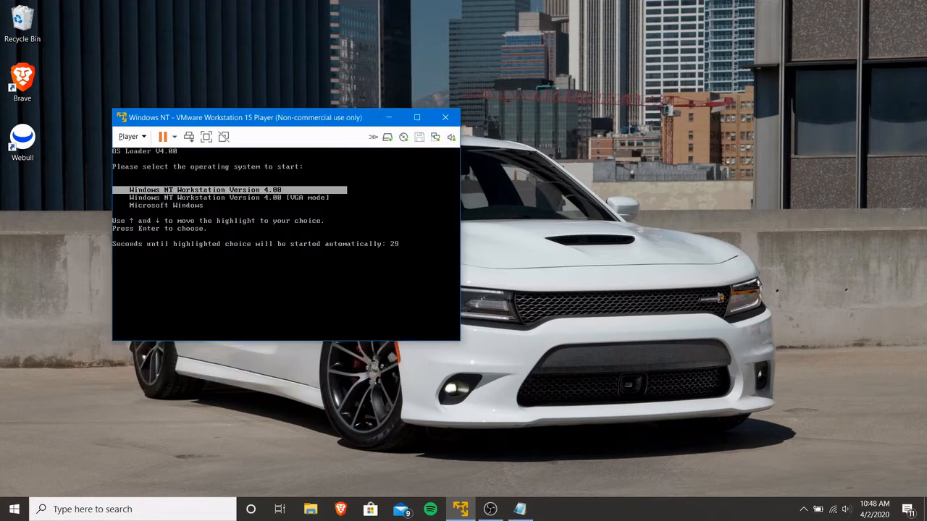
Start Windows NT Workstation Version 4.00 and close the Welcome, My Computer and D: drive windows
key(Return)
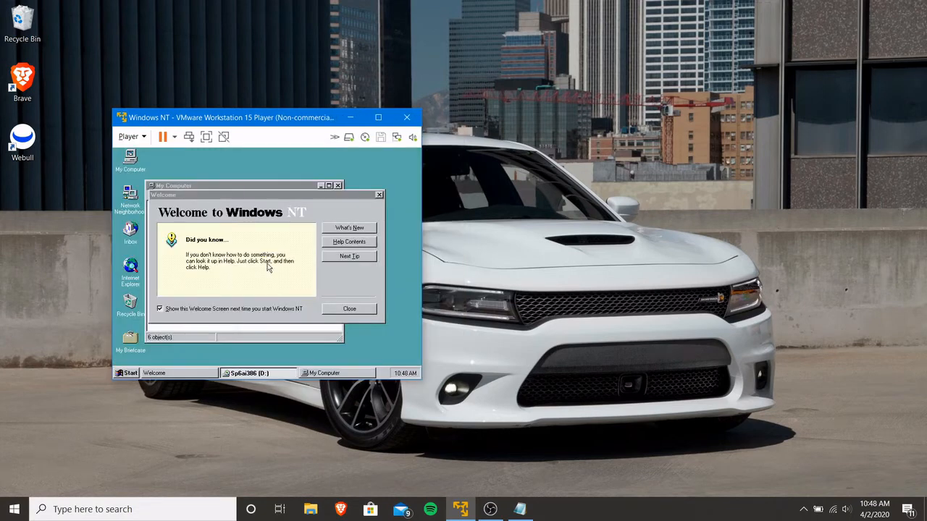
click(362, 312)
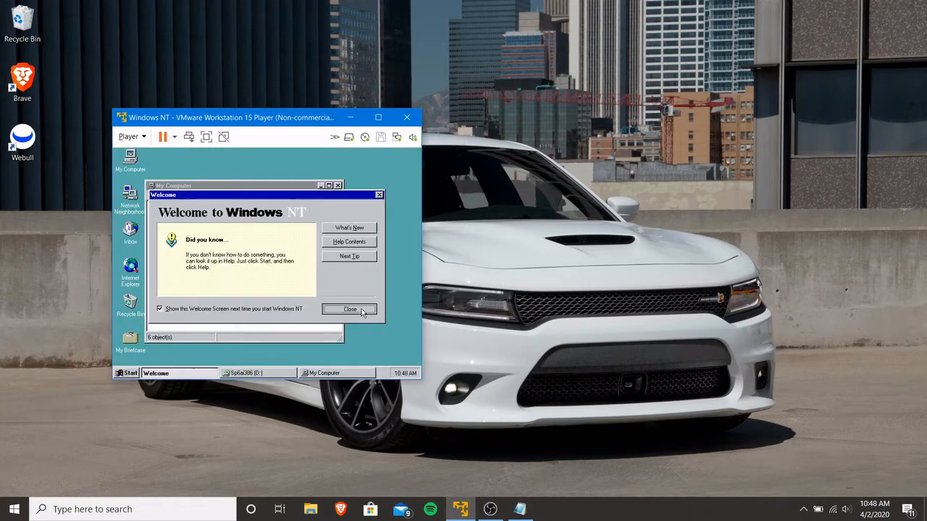
click(338, 185)
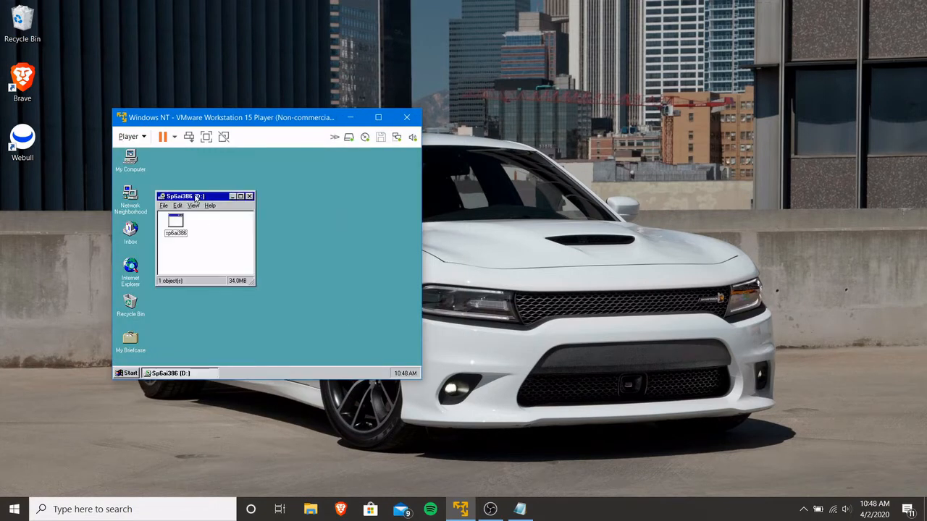
click(248, 197)
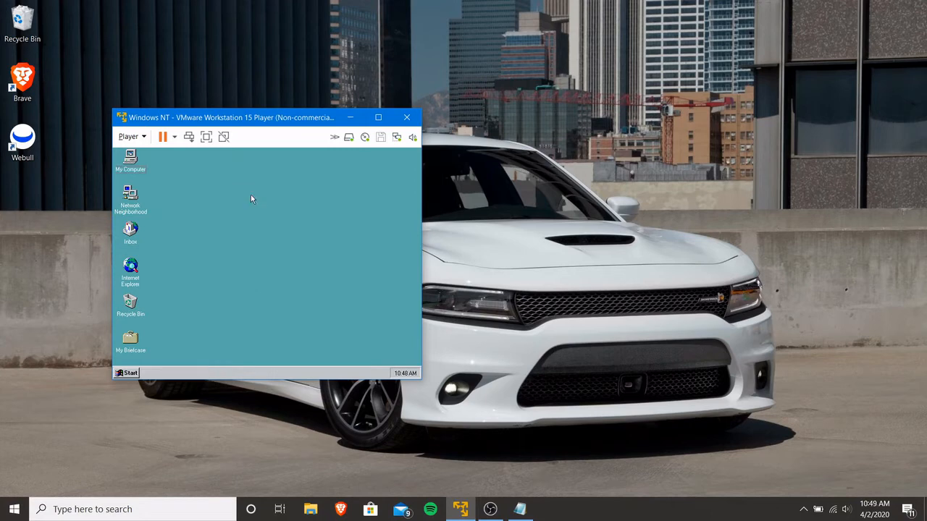
Set the CD/DVD drive to the EN_WIN2000_PRO_SP4 ISO image from the Microsoft Windows 2000 Professional folder
click(365, 138)
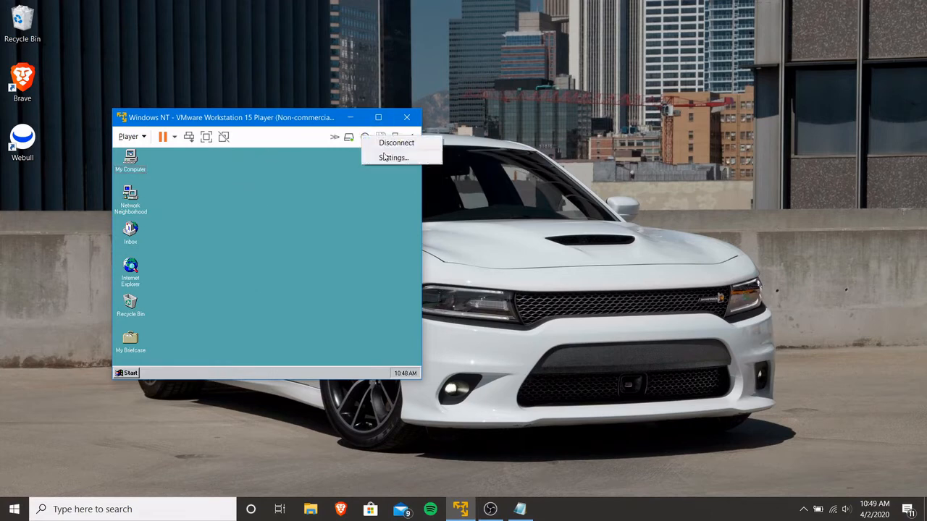
click(389, 158)
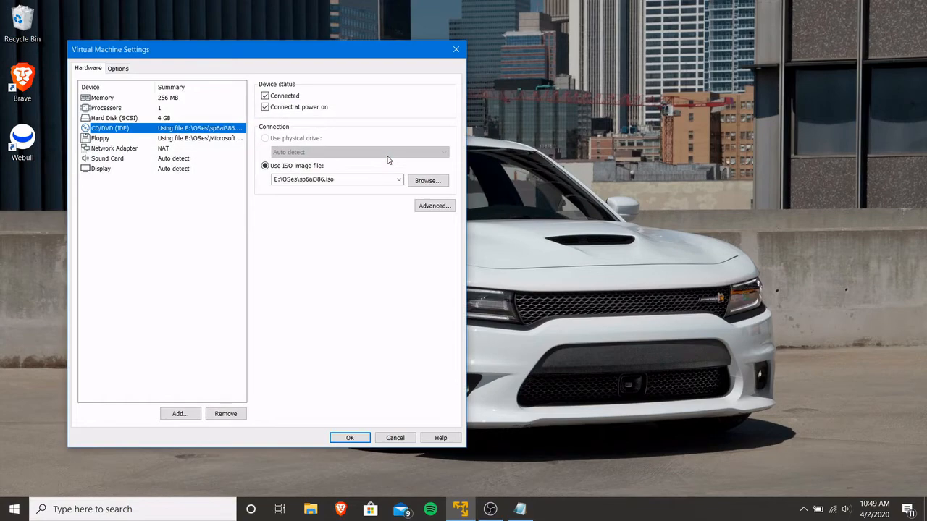
click(427, 180)
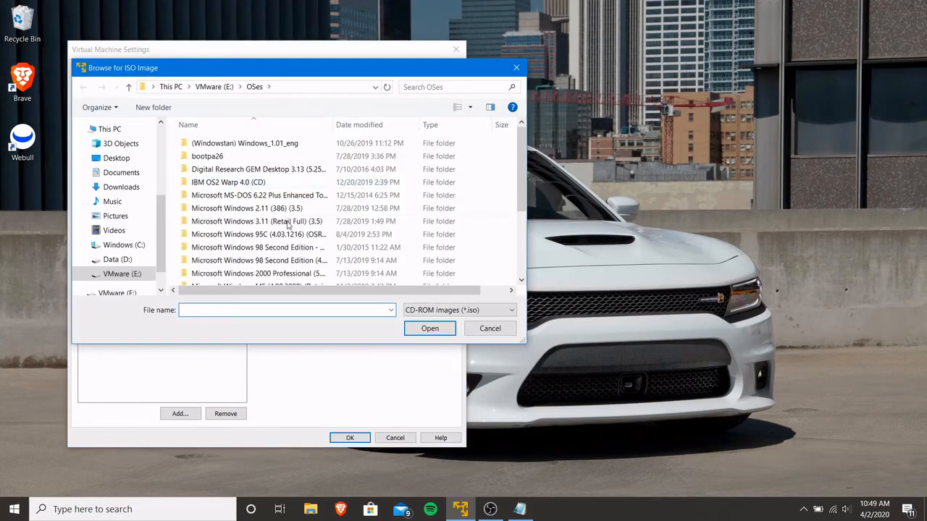
double_click(257, 276)
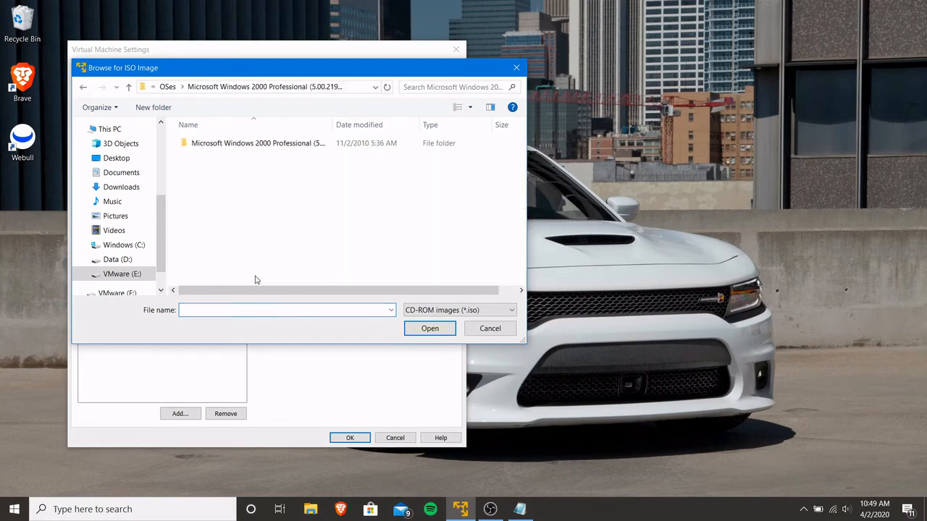
double_click(219, 149)
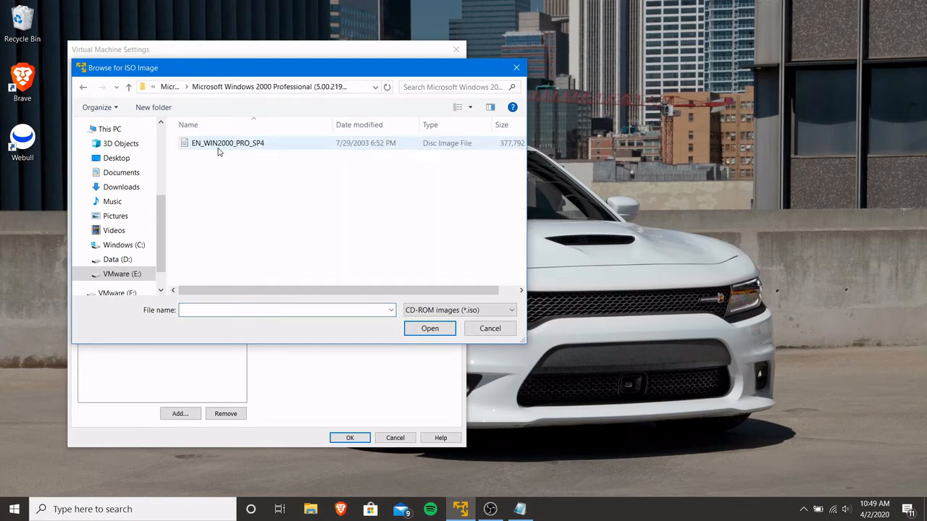
double_click(219, 149)
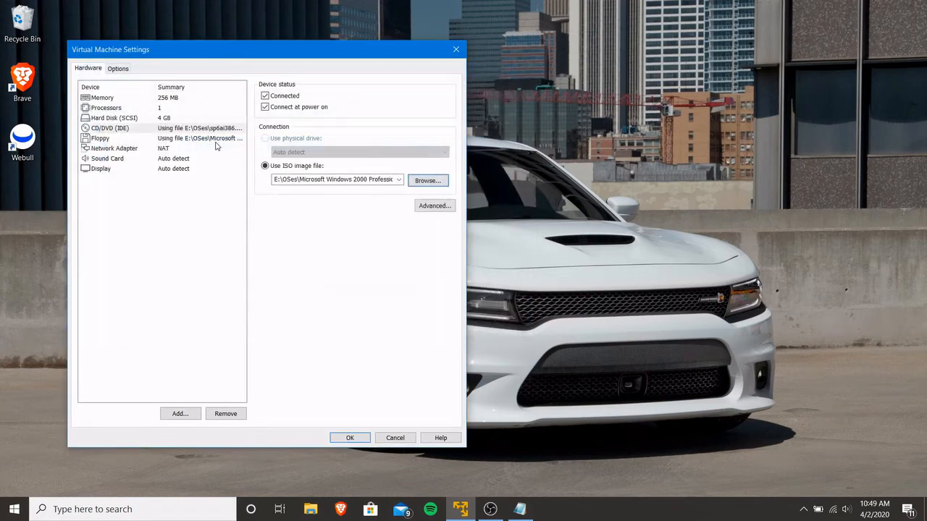
click(352, 438)
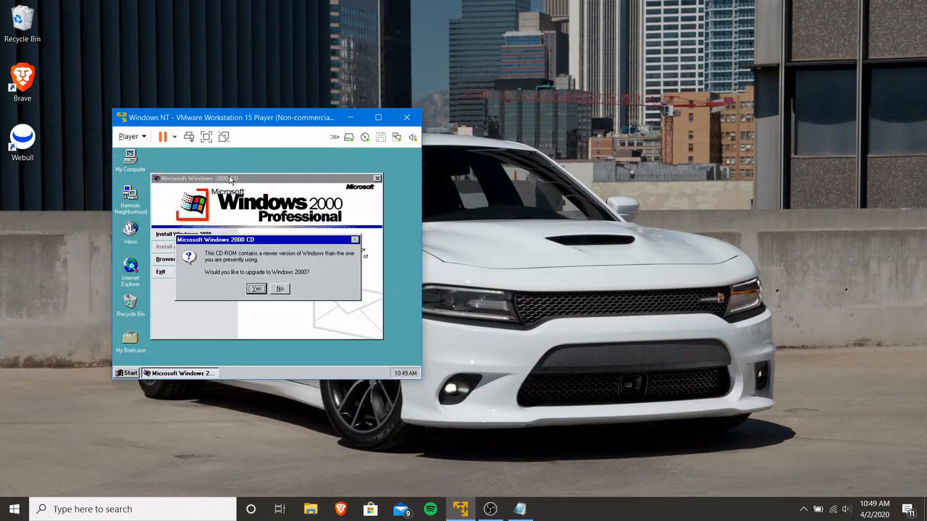
Decline the upgrade to Windows 2000, close the CD window and restart the computer
click(283, 290)
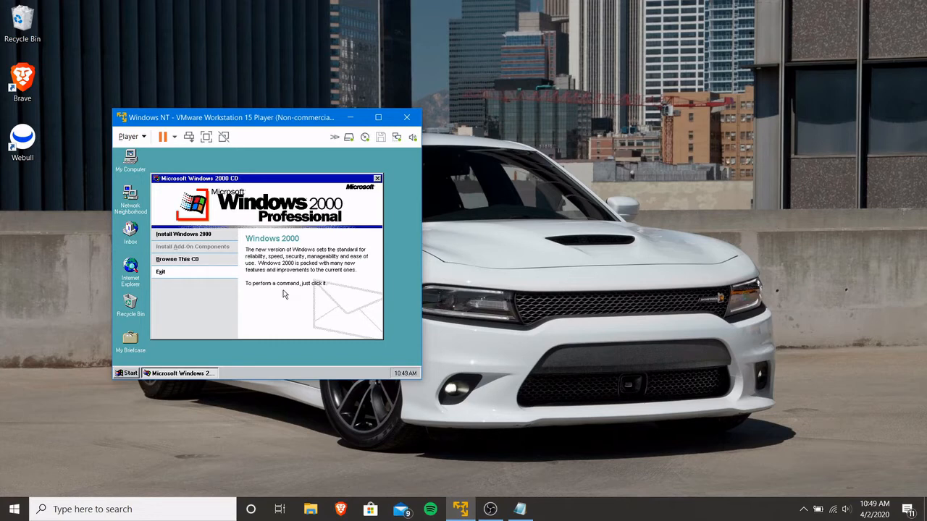
click(377, 179)
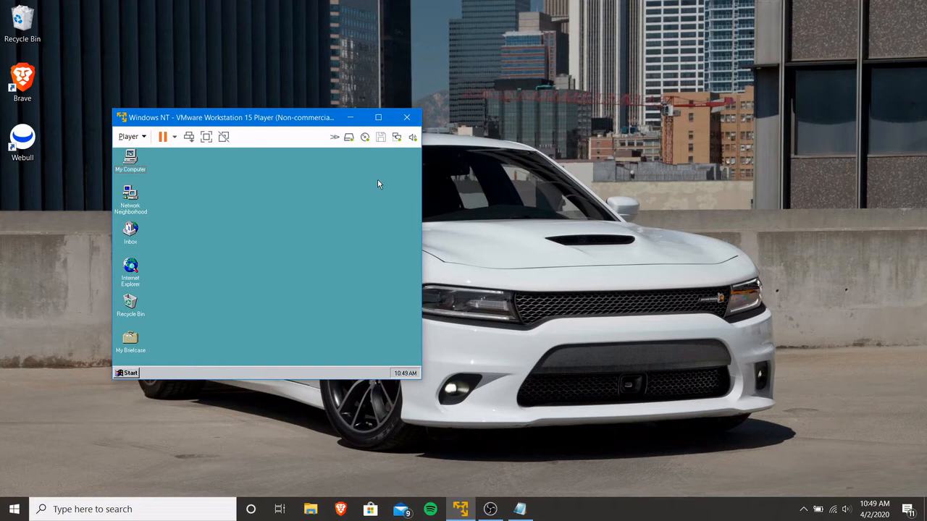
click(129, 373)
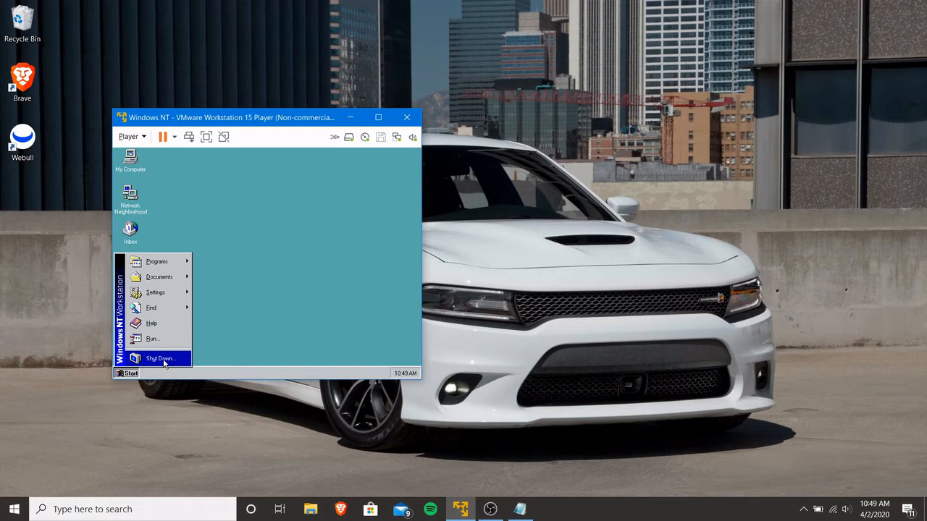
click(160, 359)
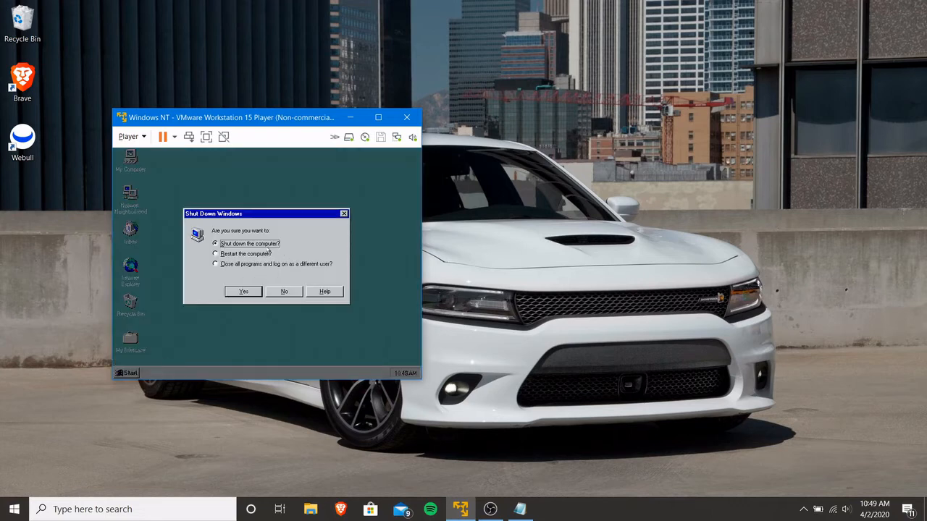
click(257, 253)
click(244, 291)
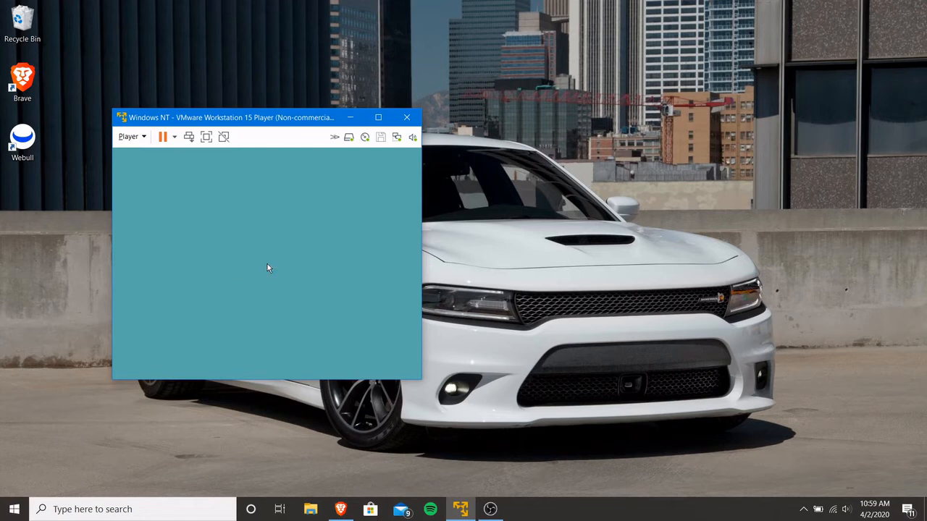
Complete the Network Identification Wizard with automatic logon and a blank password, and exit the Getting Started with Windows 2000 window
key(Return)
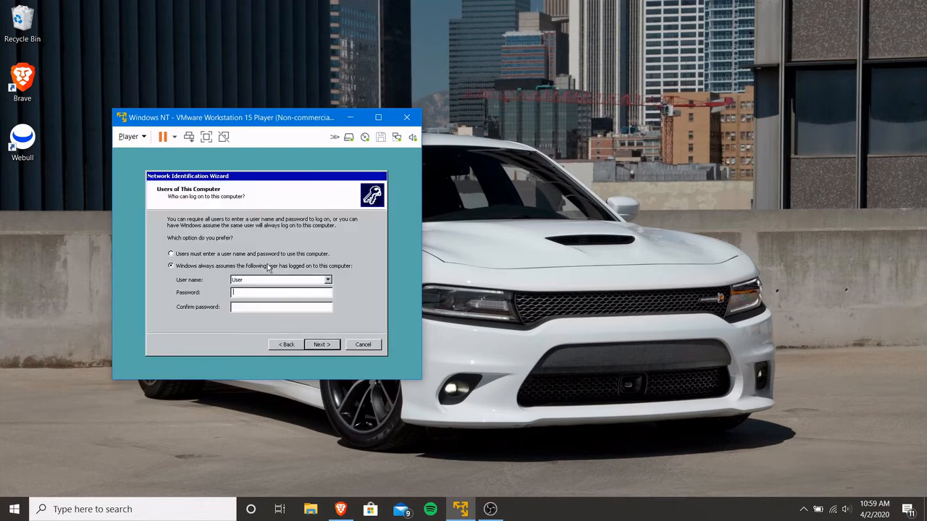
key(Return)
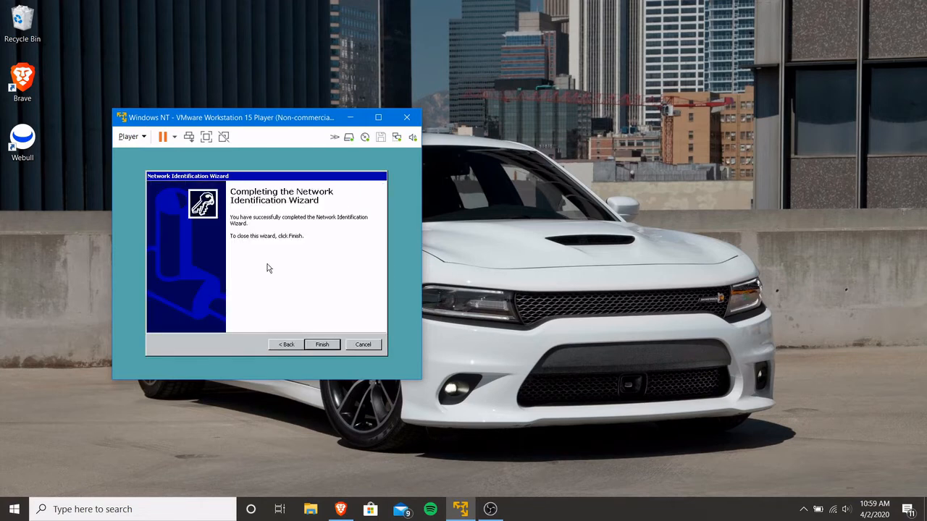
key(Return)
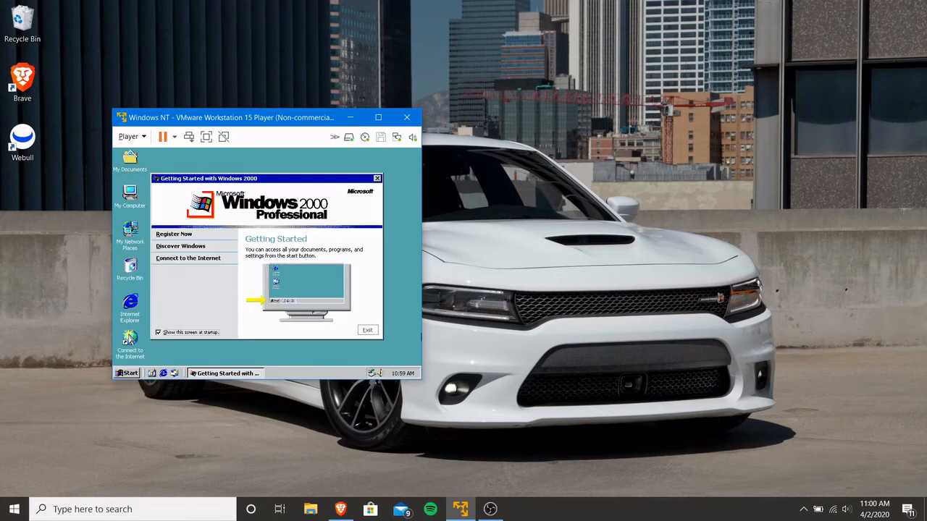
click(363, 330)
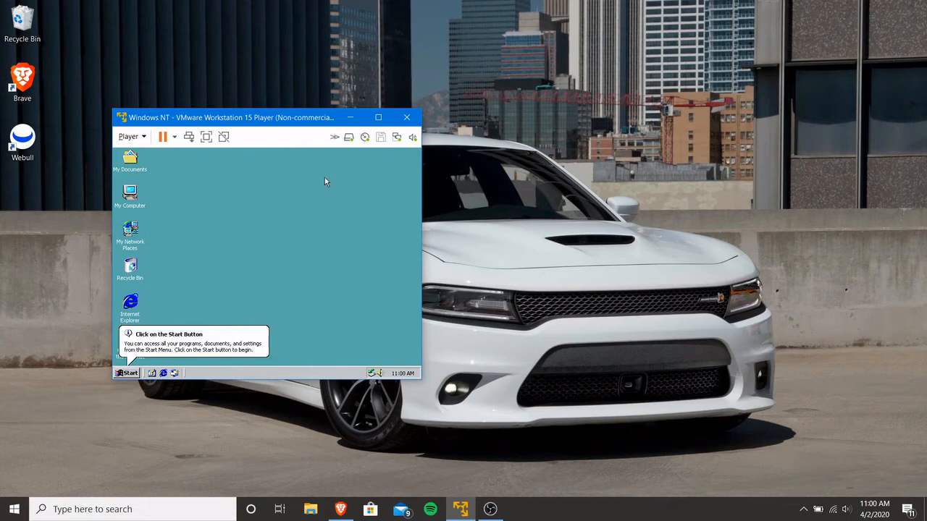
right_click(353, 148)
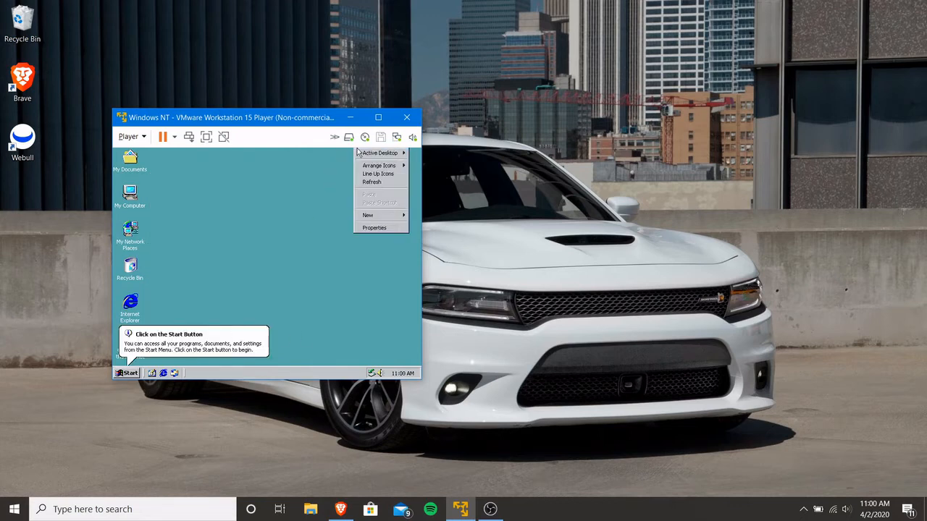
click(295, 174)
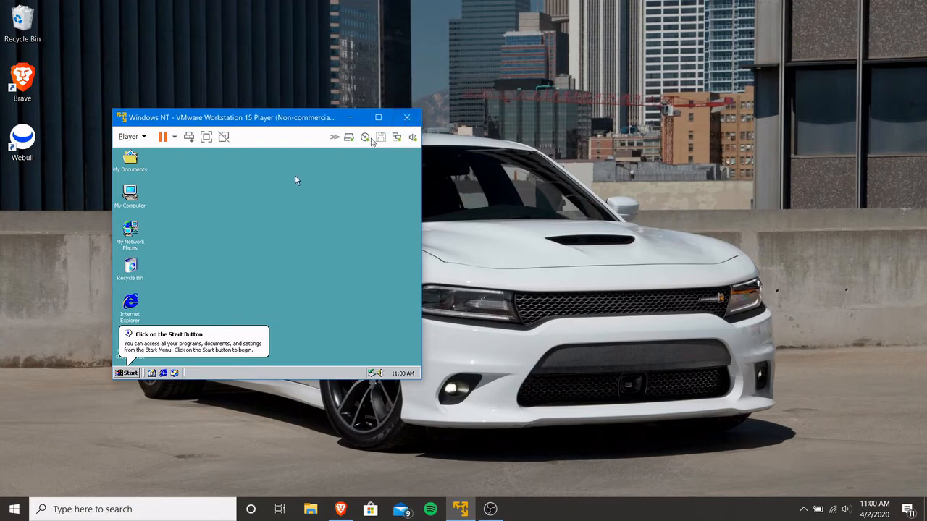
Set the virtual machine's CD/DVD drive to the Windows 2000 Fix ISO image in the OSes folder
click(364, 138)
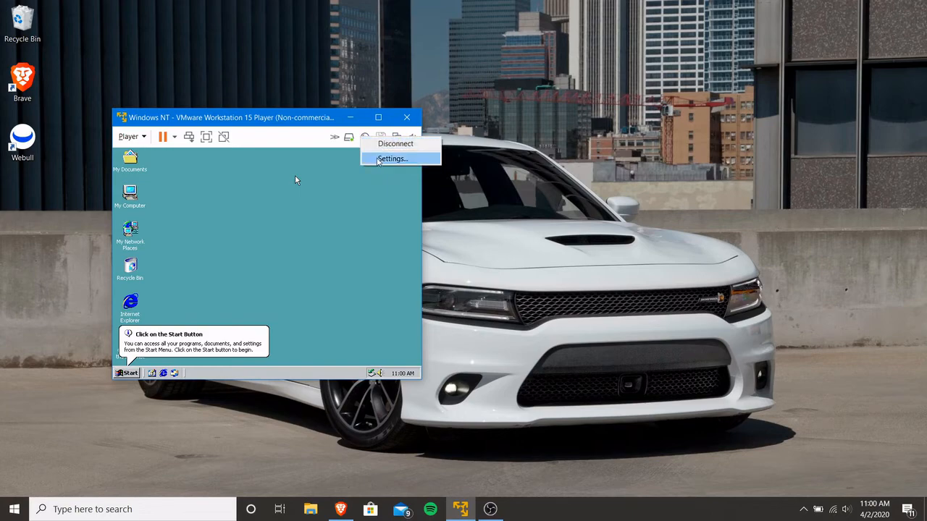
click(392, 159)
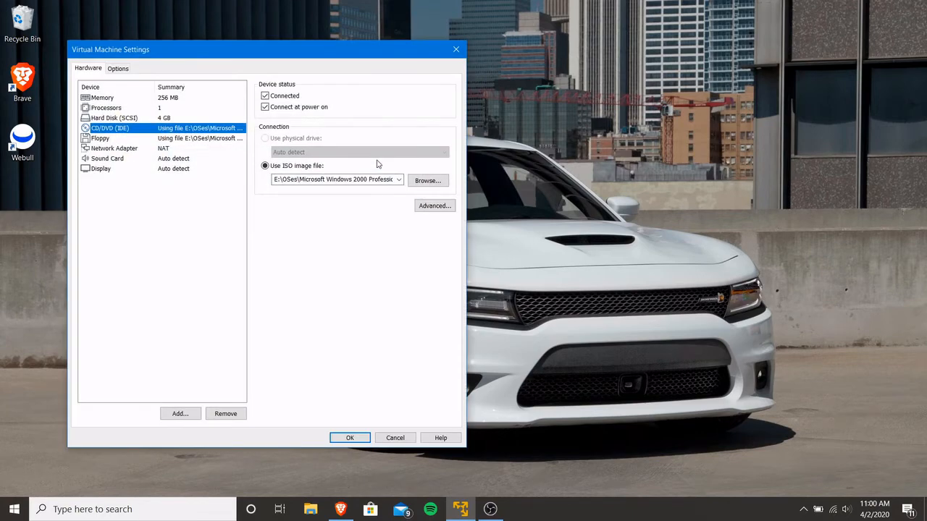
click(420, 181)
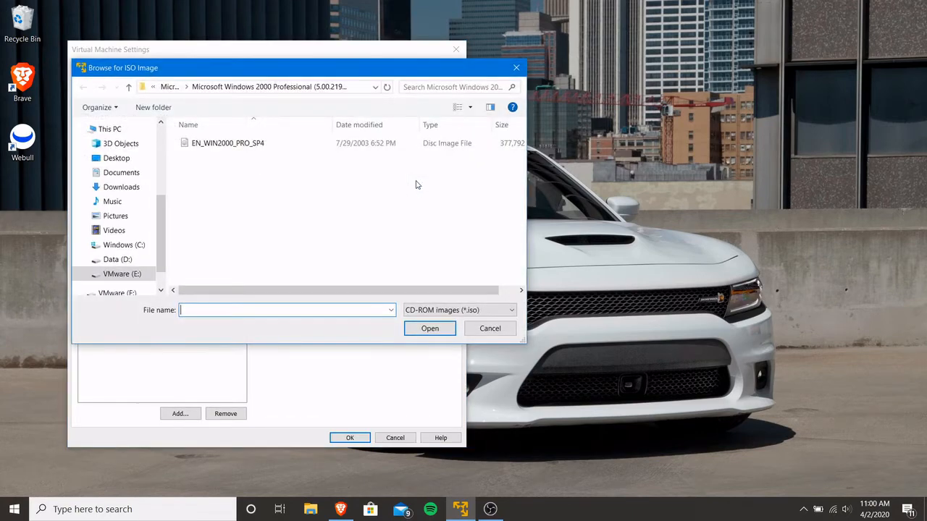
click(130, 89)
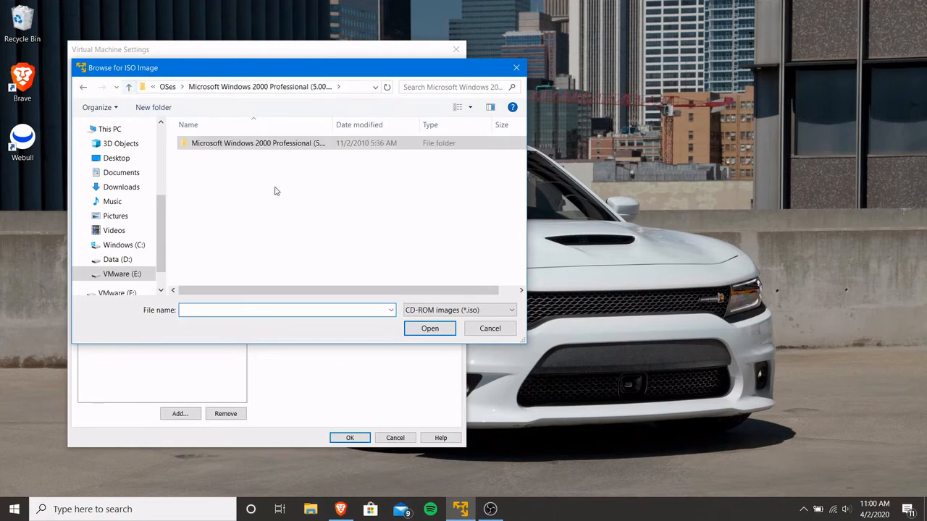
click(129, 89)
scroll(259, 230, down, 3)
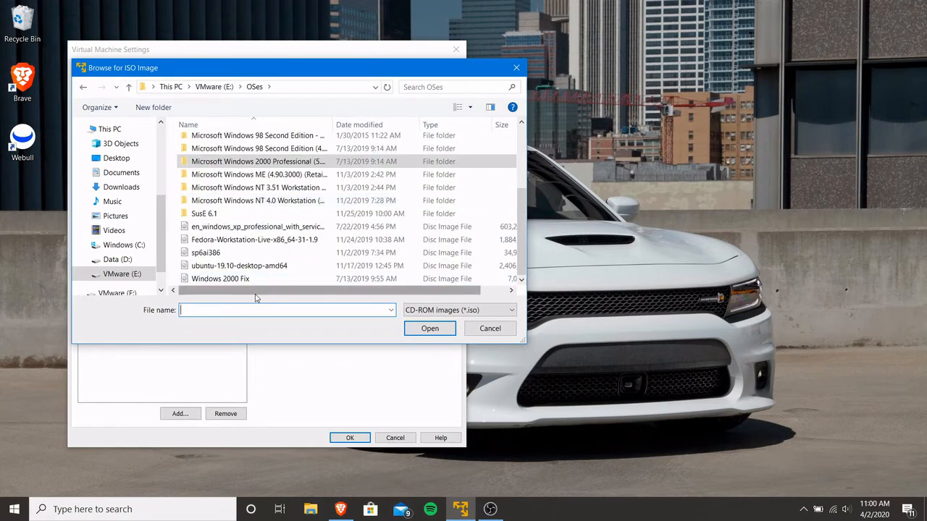
double_click(242, 280)
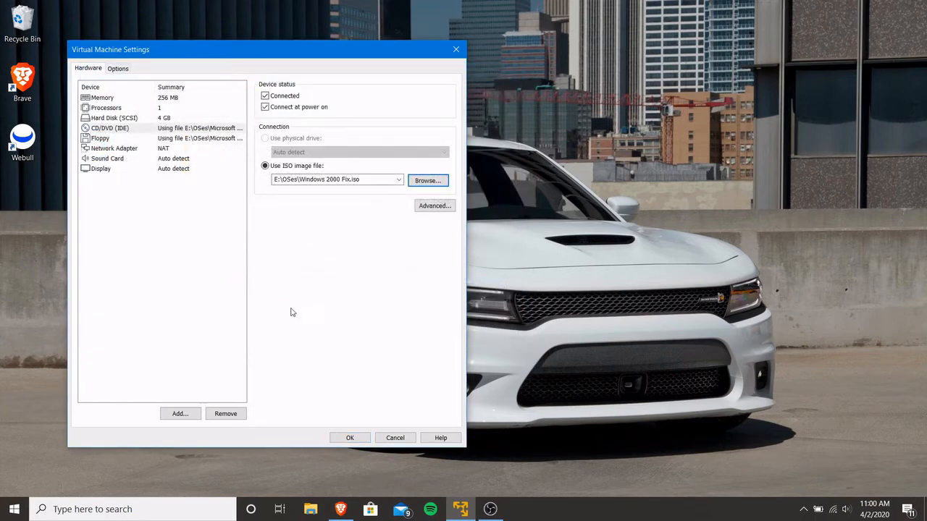
click(350, 438)
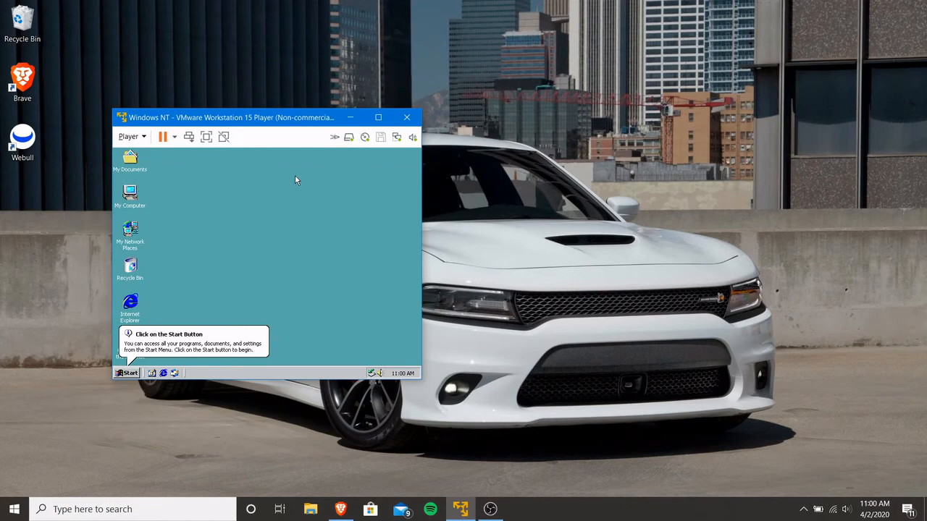
Launch the Windows2000-KB835732-x86-ENU installer from the D: drive in My Computer
double_click(131, 194)
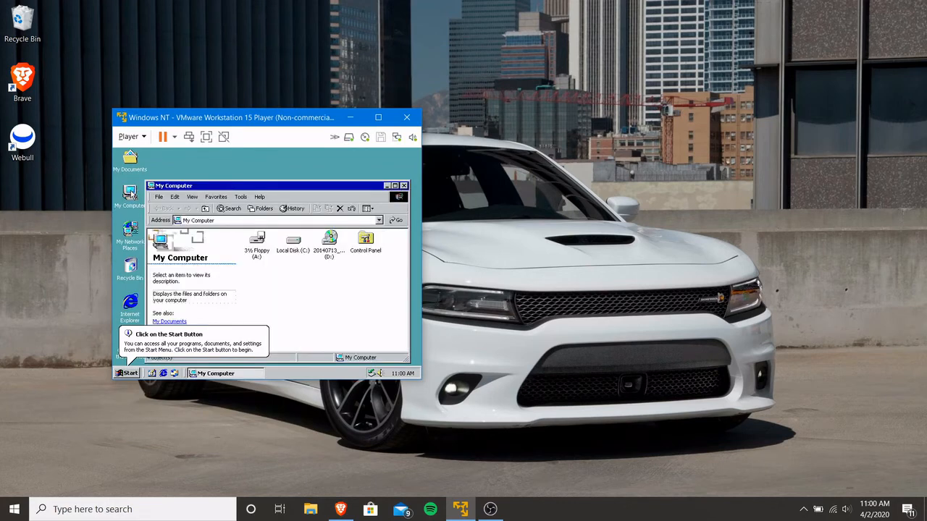
double_click(330, 242)
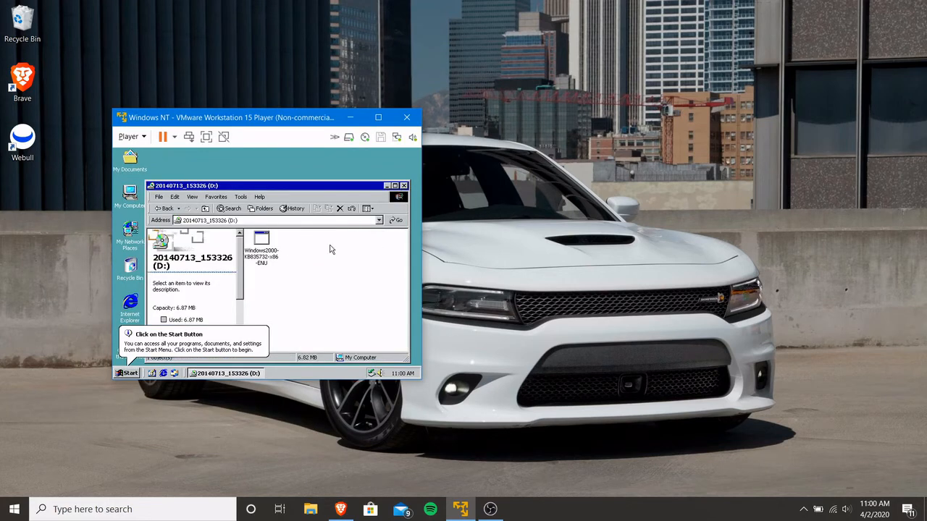
double_click(265, 240)
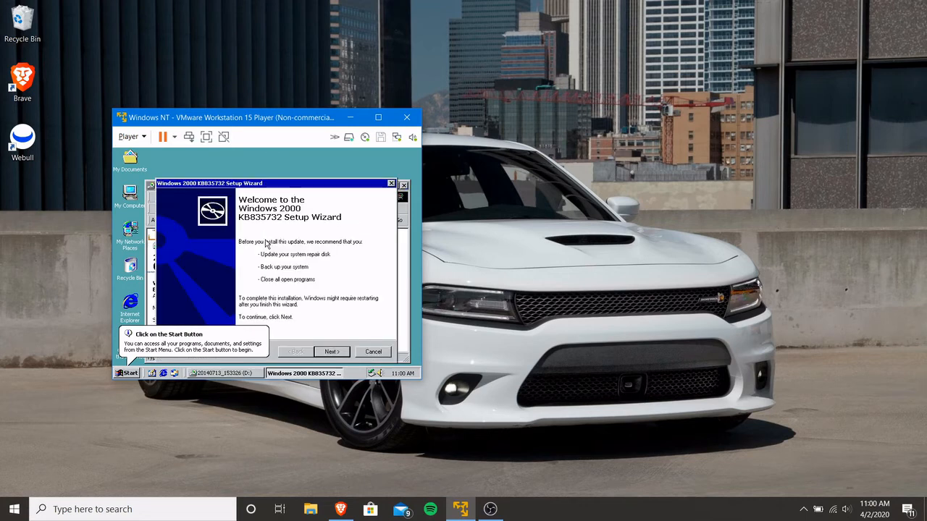
Accept the license agreement, install the KB835732 update and finish the wizard with an automatic restart
click(332, 352)
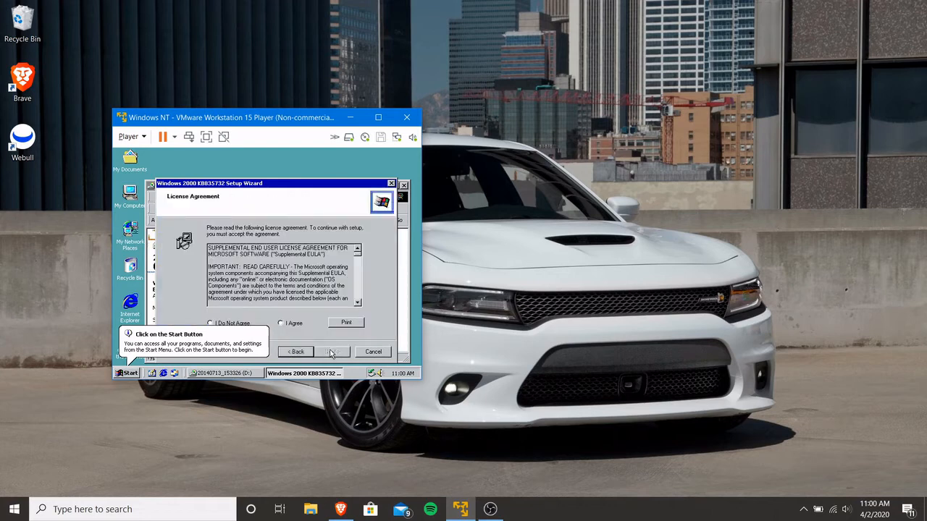
click(282, 324)
click(332, 352)
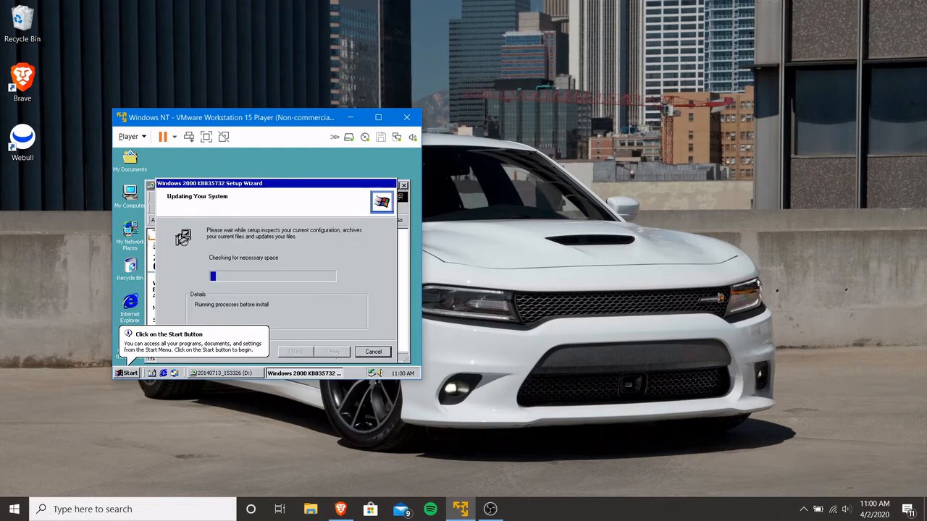
click(135, 374)
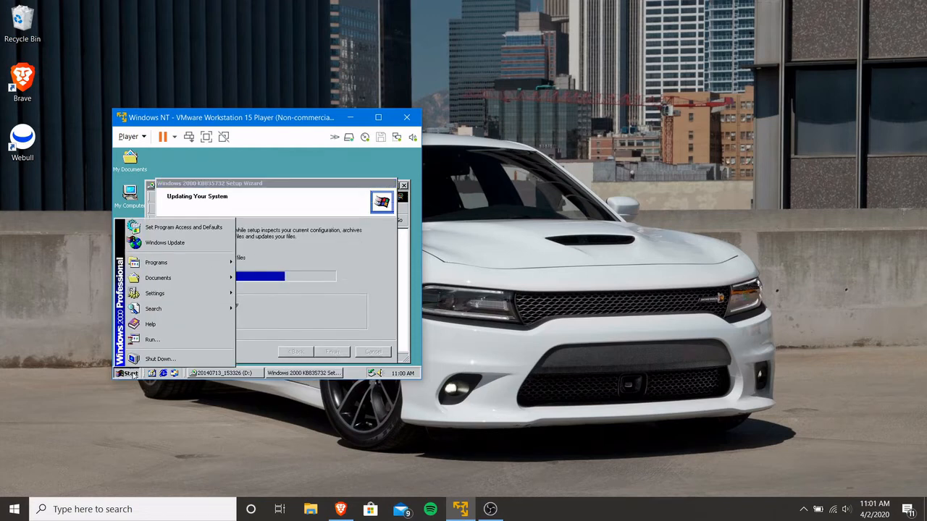
click(135, 373)
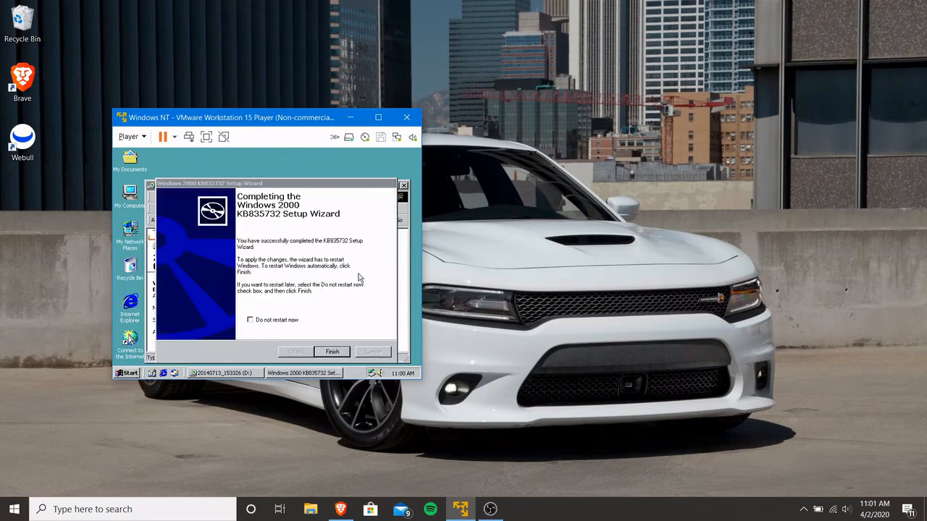
click(335, 352)
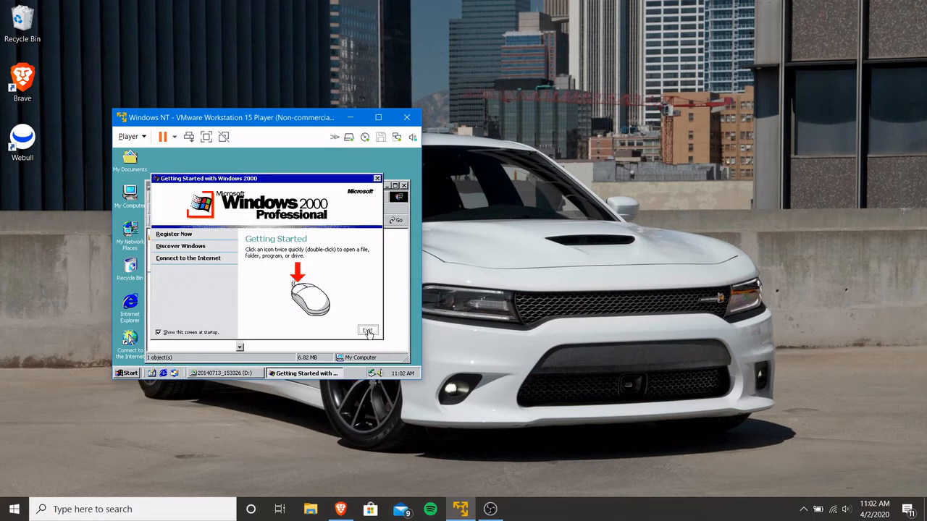
Close the Getting Started with Windows 2000 window and the D: drive window
click(367, 330)
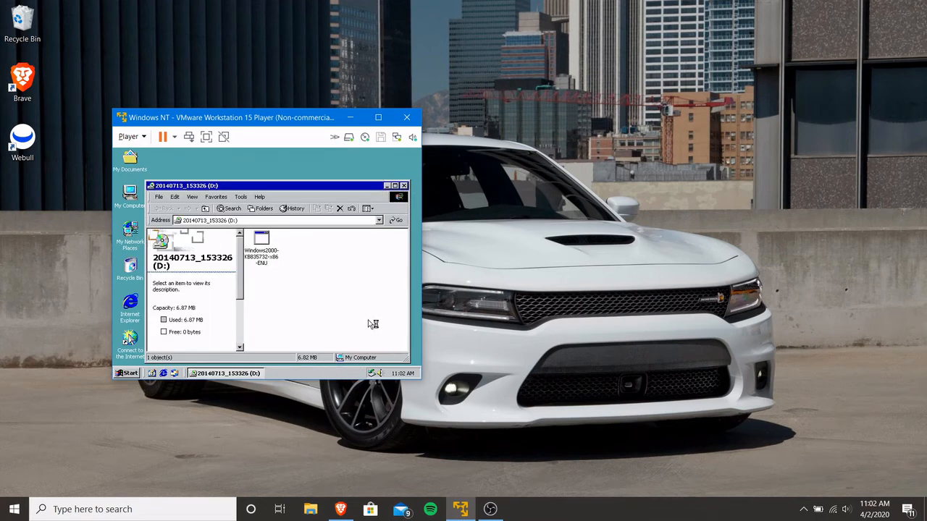
click(403, 186)
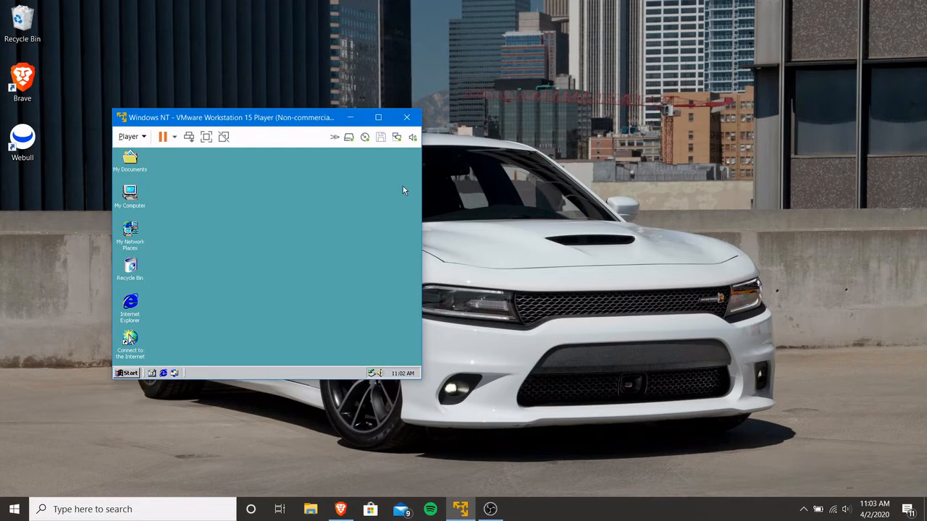
Set the virtual machine's CD/DVD drive to the winPreVista ISO image in C:\Program Files (x86)\VMware\VMware Player
click(363, 139)
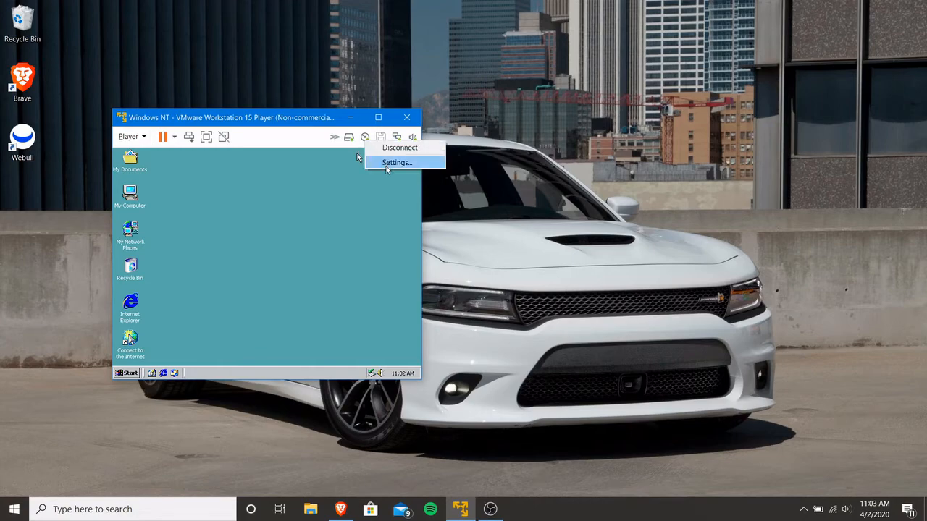
click(387, 164)
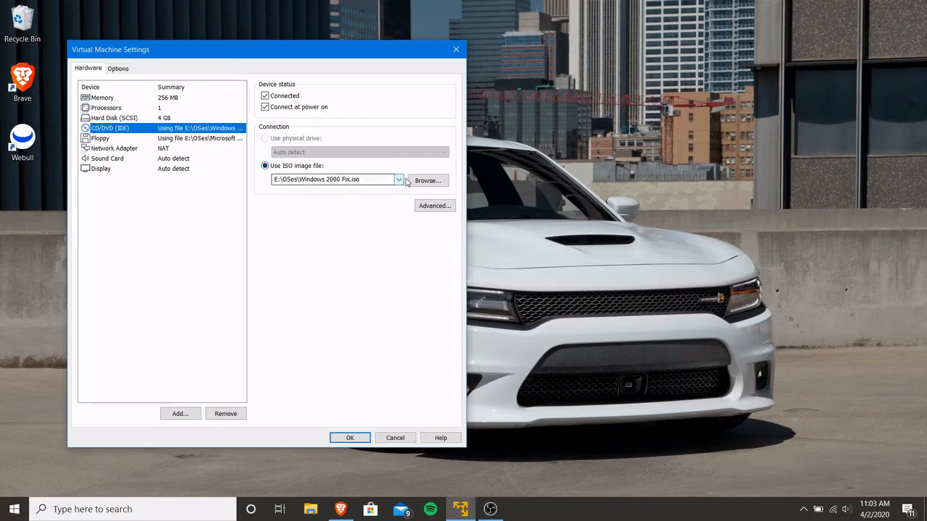
click(418, 182)
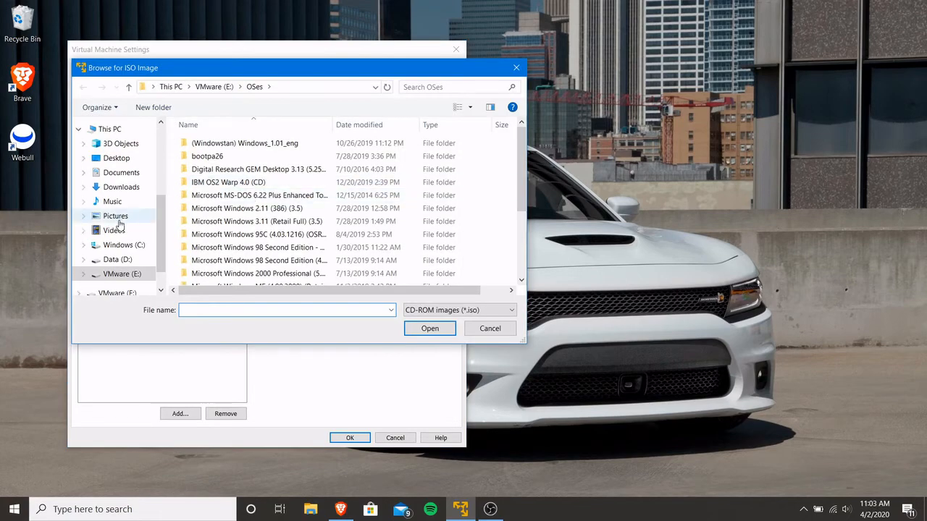
click(125, 245)
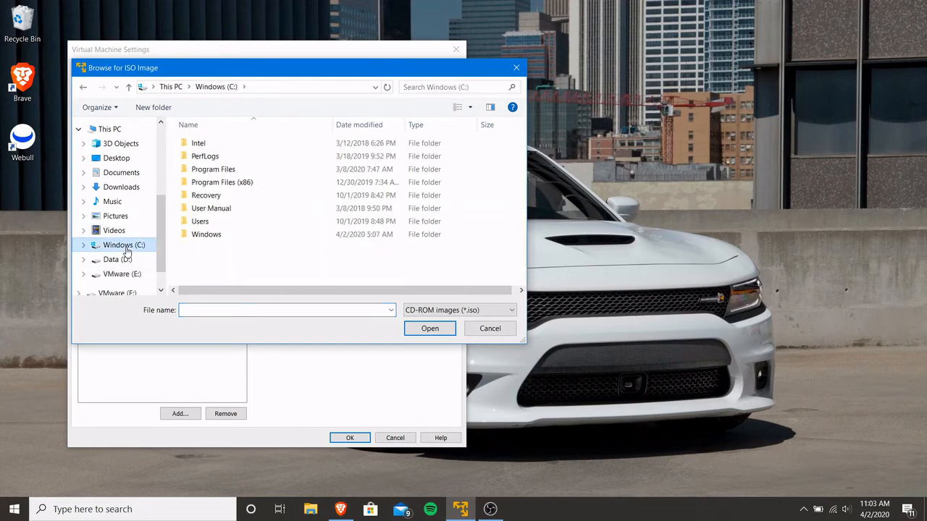
click(243, 185)
double_click(243, 185)
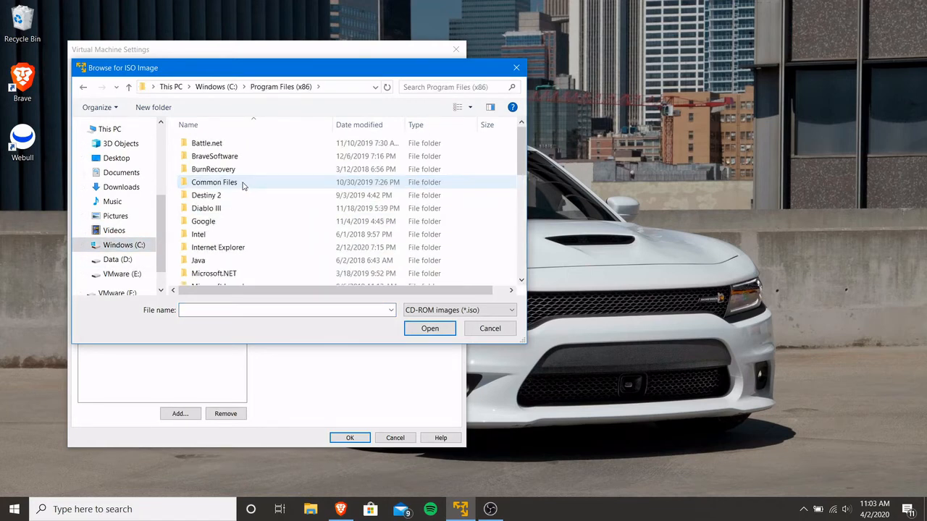
scroll(243, 187, down, 3)
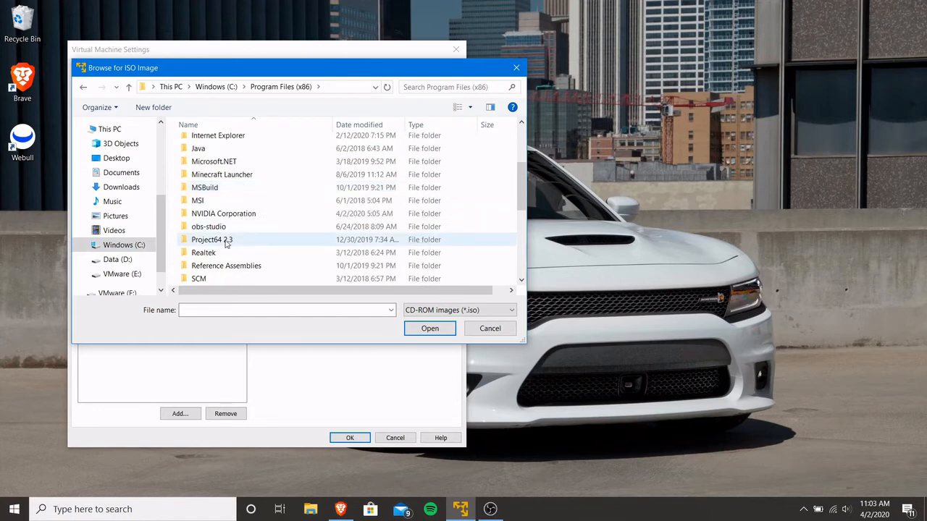
scroll(249, 249, down, 5)
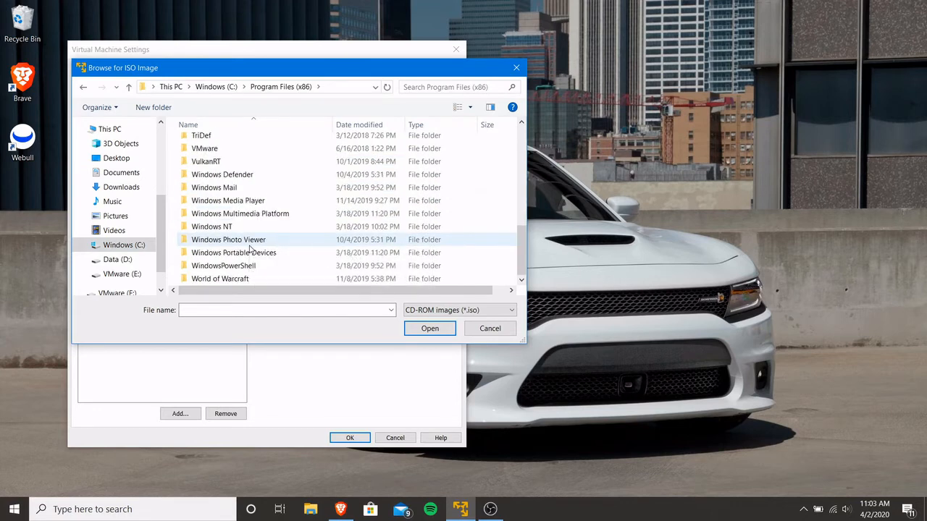
double_click(211, 148)
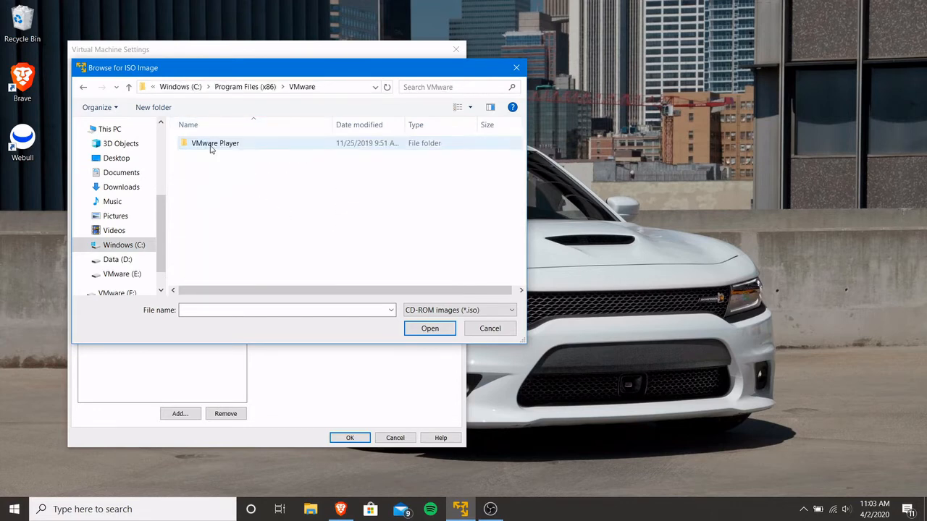
double_click(211, 144)
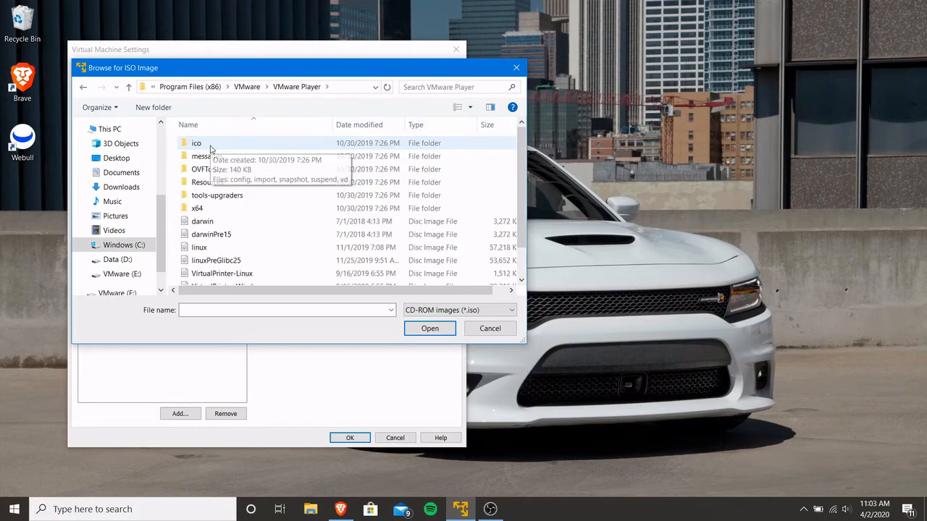
scroll(211, 150, down, 1)
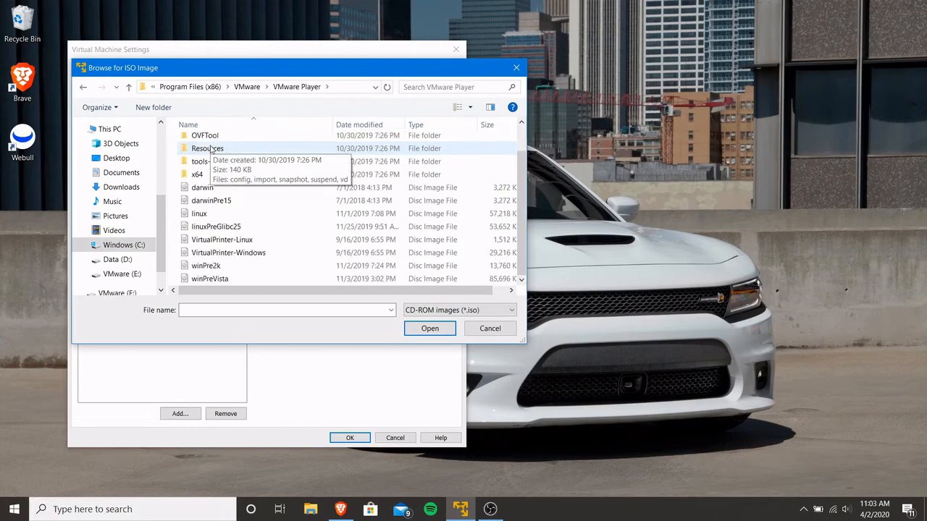
double_click(210, 280)
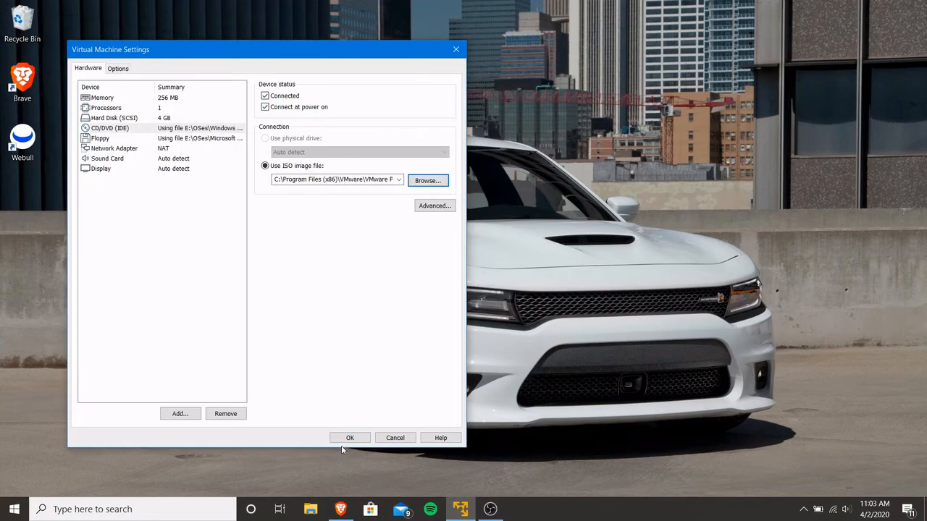
click(350, 438)
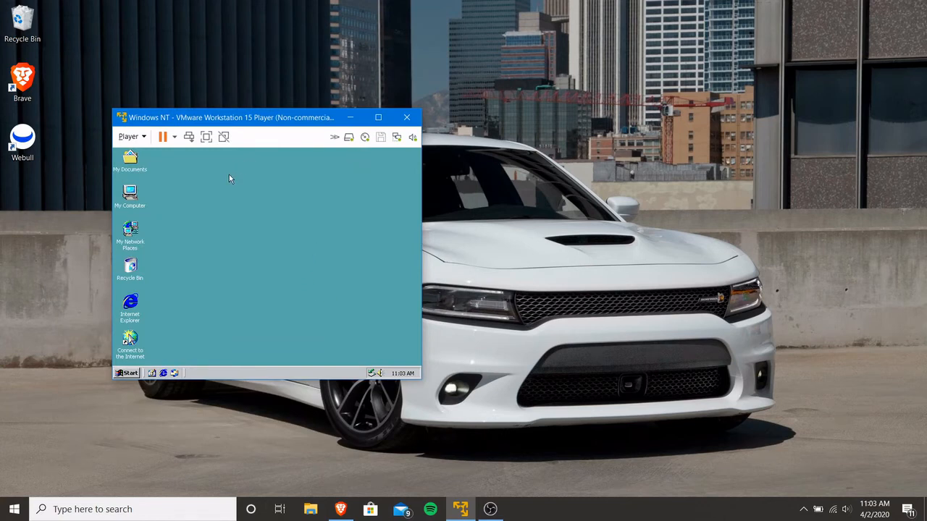
Launch the VMware Tools setup from the D: drive in My Computer
right_click(135, 194)
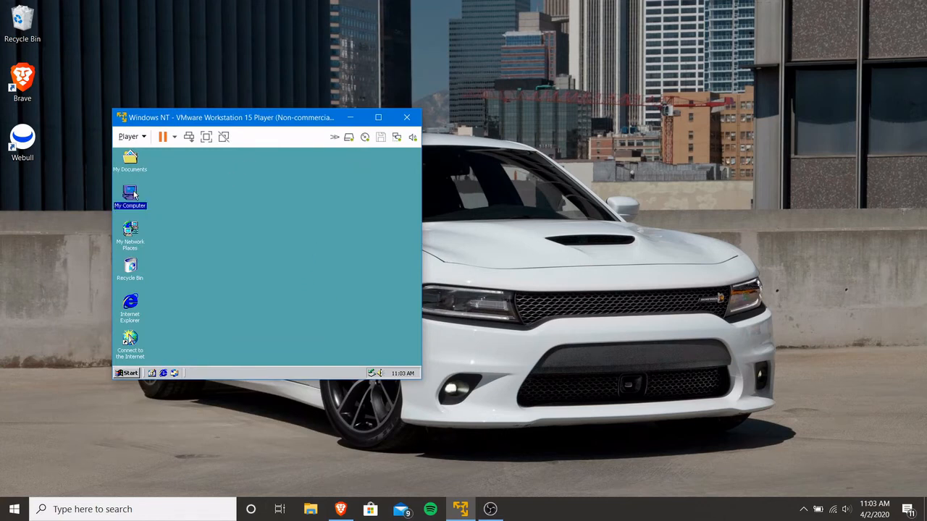
click(163, 200)
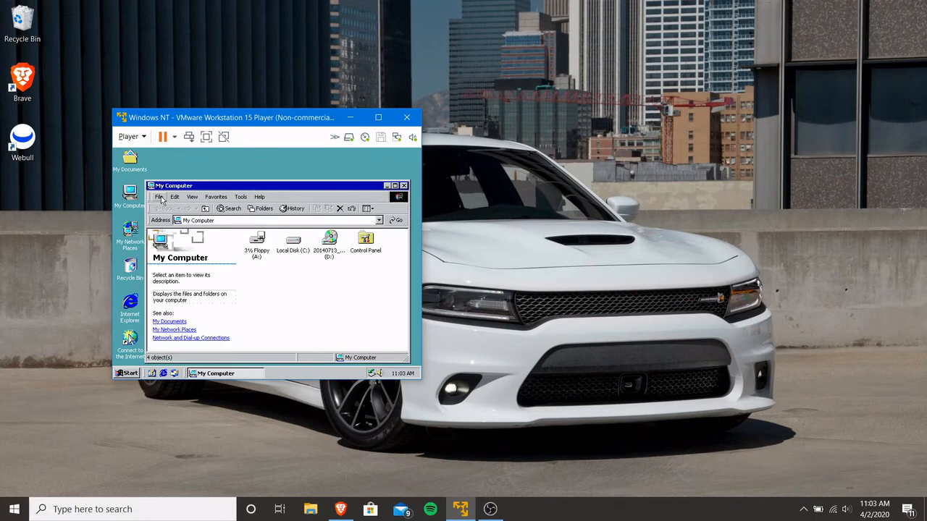
double_click(332, 241)
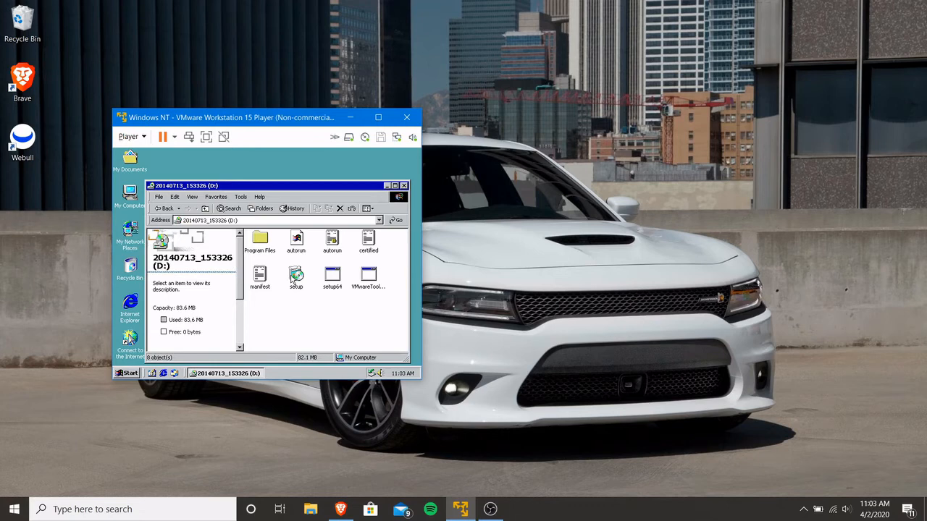
double_click(293, 277)
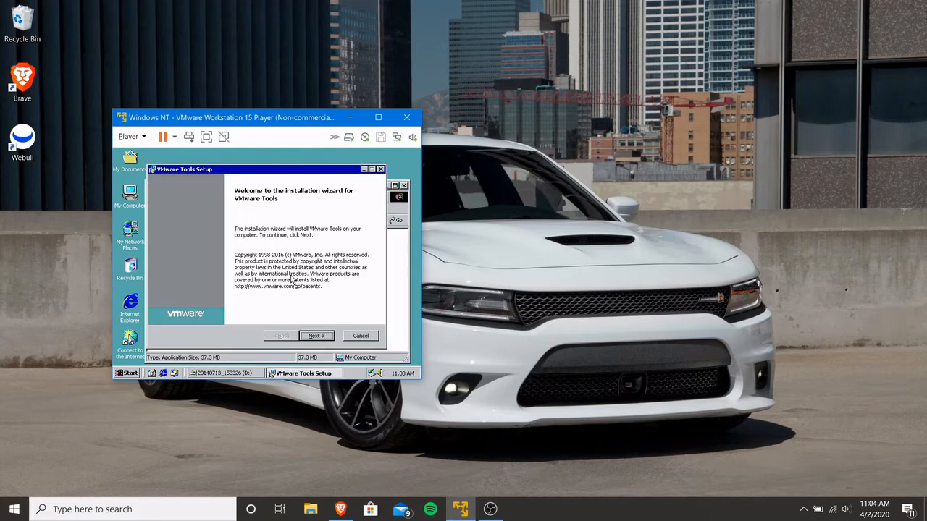
Choose the Custom setup type and set the VMware Device Drivers destination folder to C:\Program Files\VMware2000\VMware Tools\
click(308, 336)
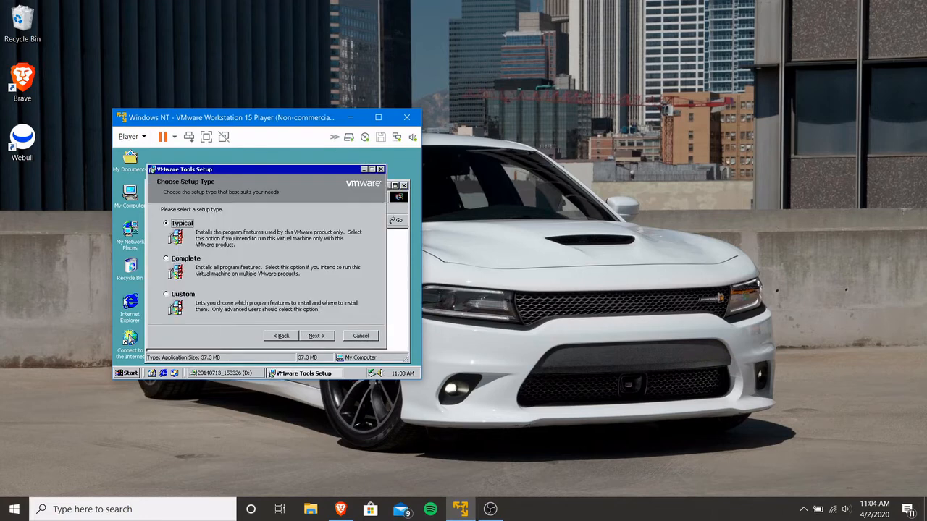
click(167, 294)
click(319, 337)
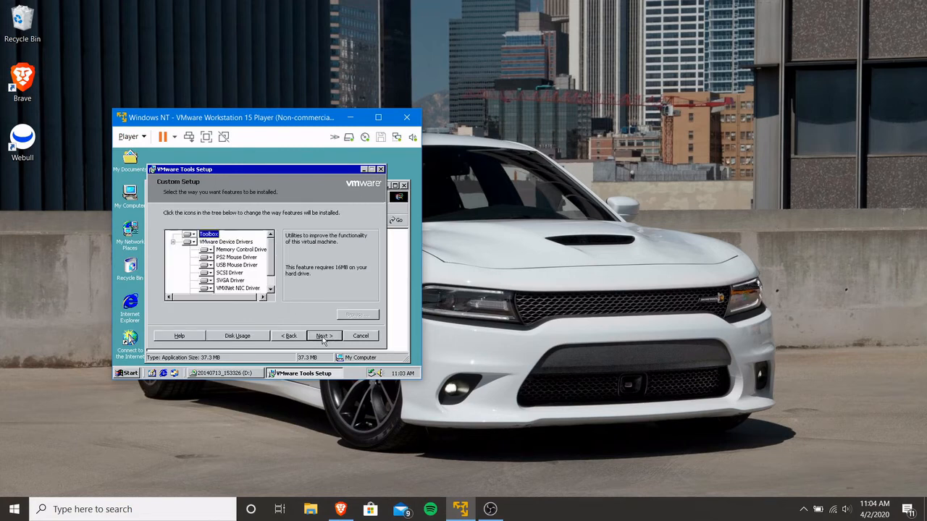
click(216, 243)
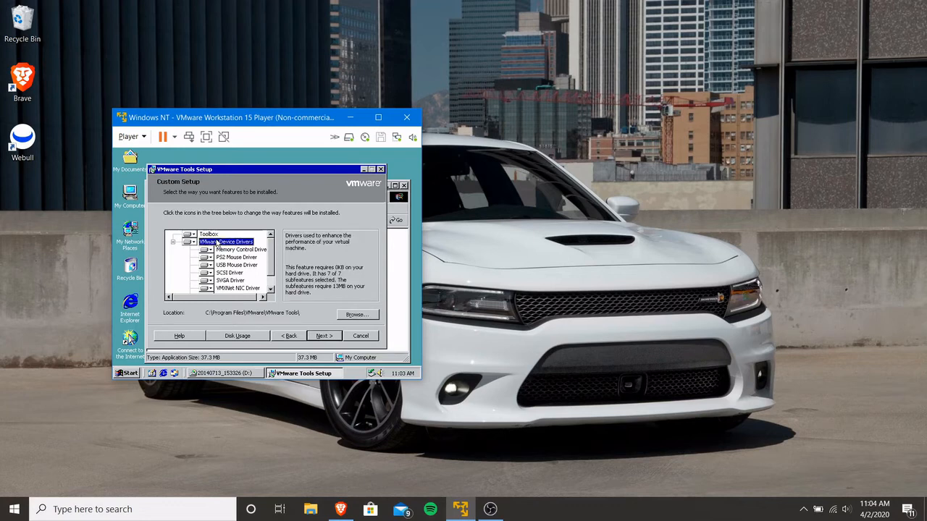
click(362, 316)
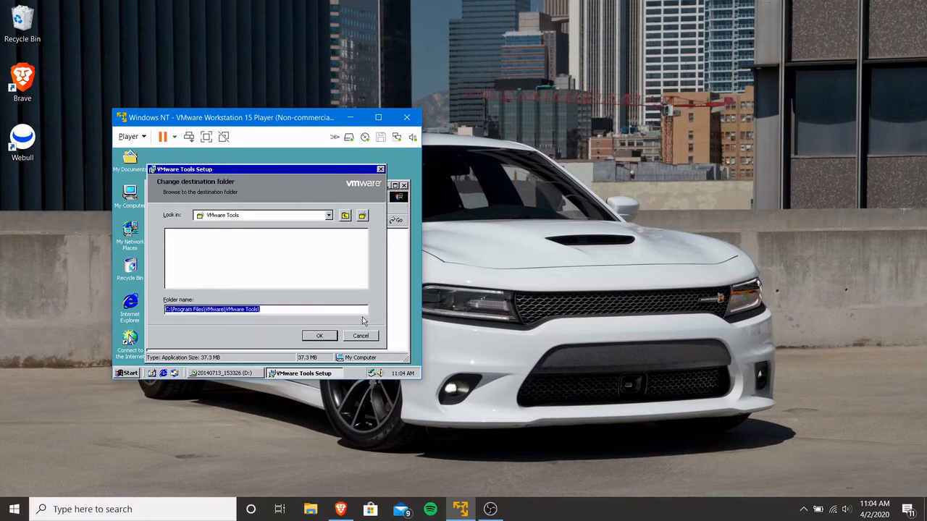
click(224, 310)
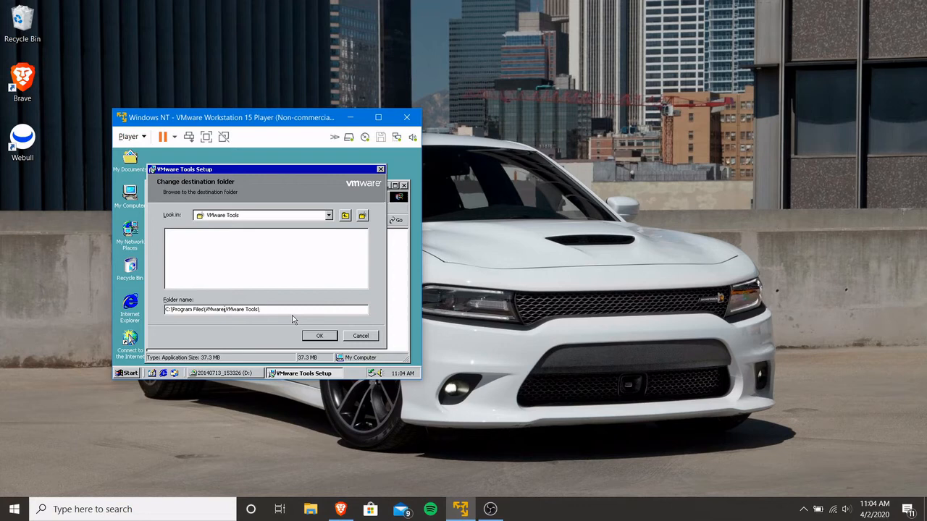
text(2000)
click(320, 337)
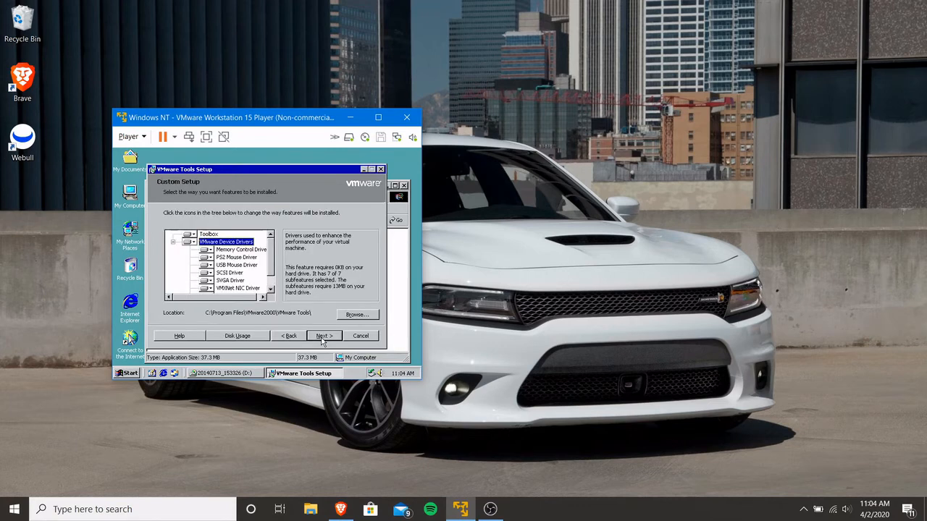
Install VMware Tools, finish the wizard and restart into Microsoft Windows 2000 Professional
click(323, 337)
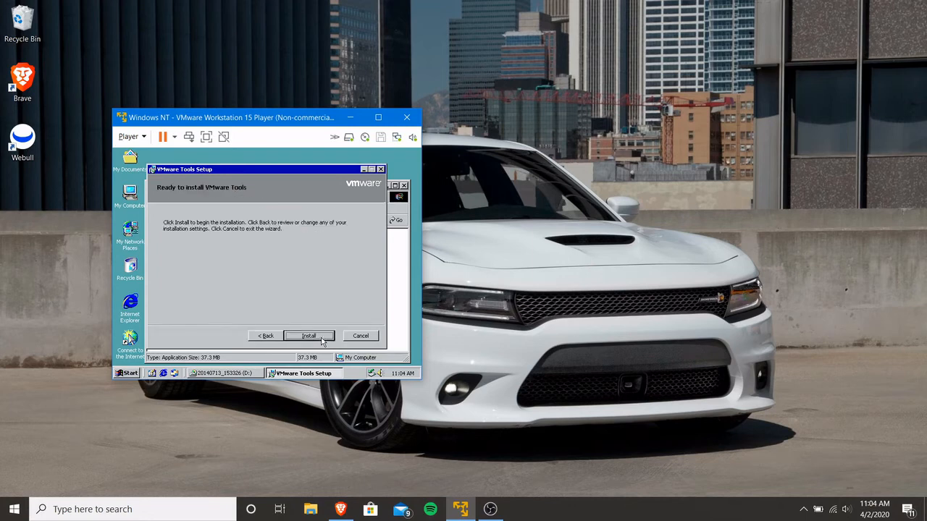
click(309, 336)
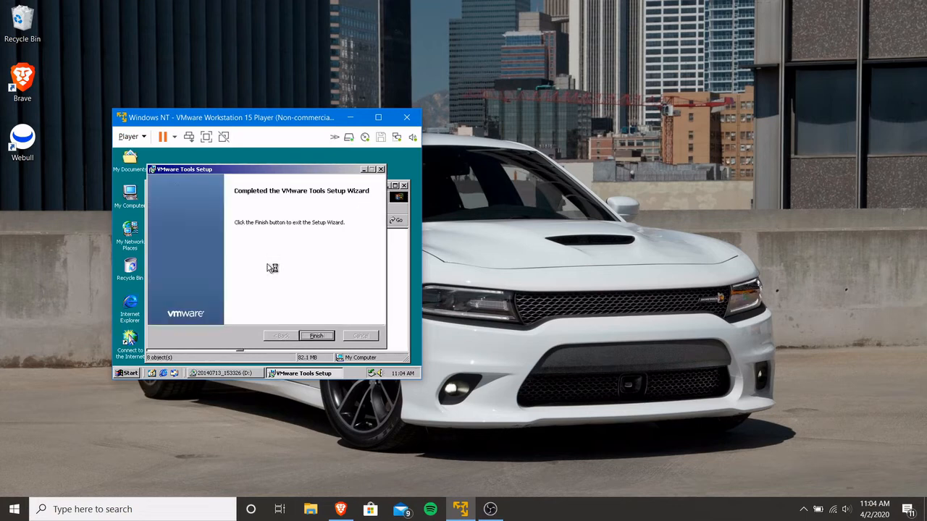
click(317, 338)
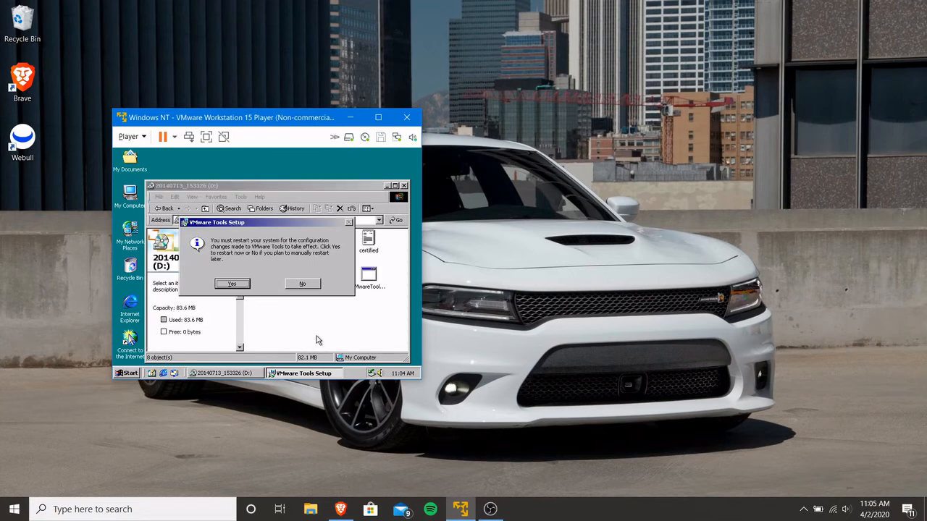
key(Return)
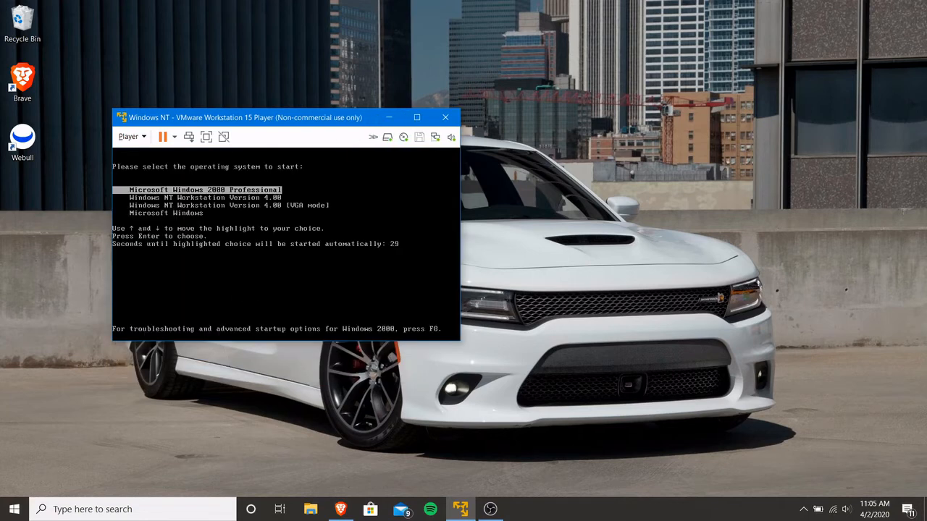
key(Return)
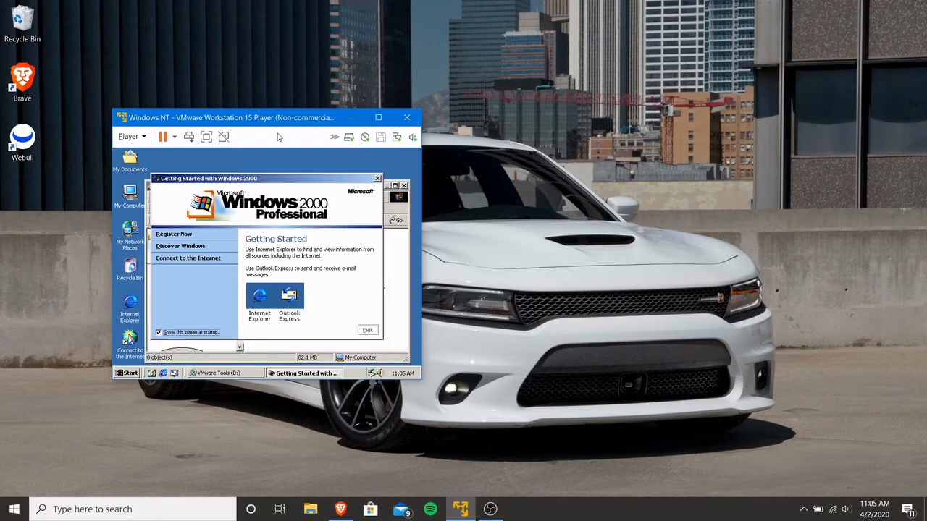
Switch the virtual machine to full screen and close the Getting Started with Windows 2000 and VMware Tools (D:) windows
click(206, 137)
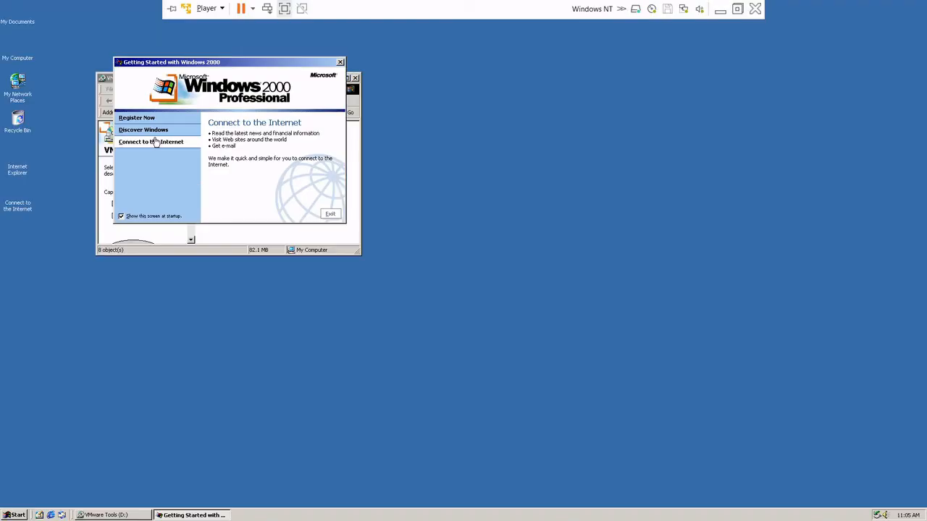
click(340, 61)
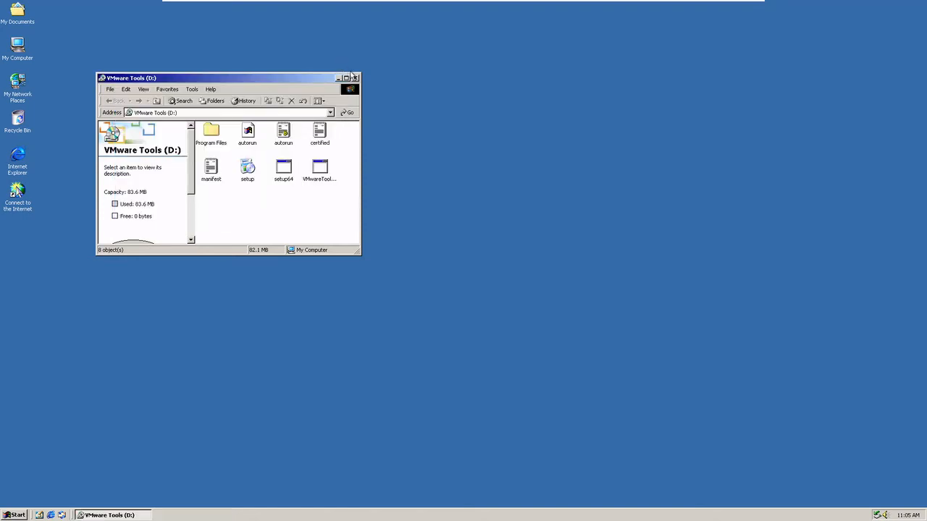
click(355, 77)
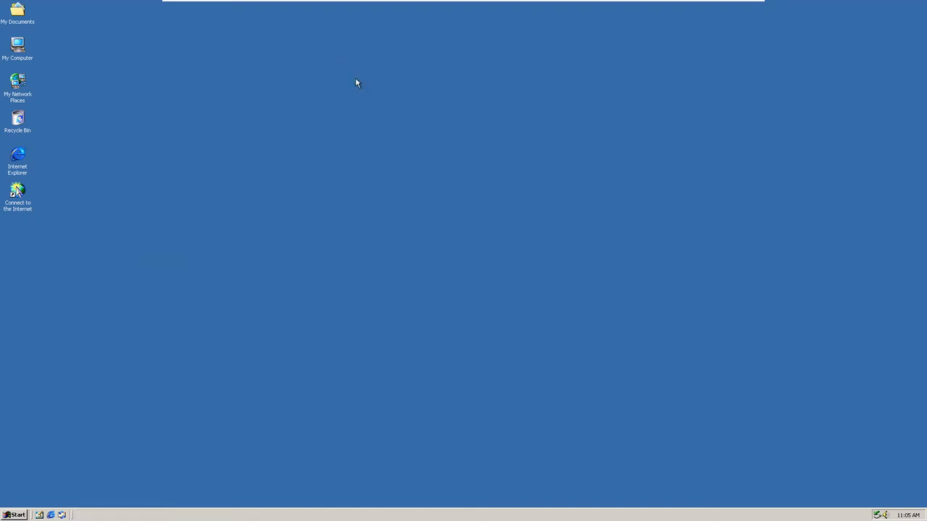
Restart Windows 2000 Professional and boot into Windows NT Workstation Version 4.00
click(18, 515)
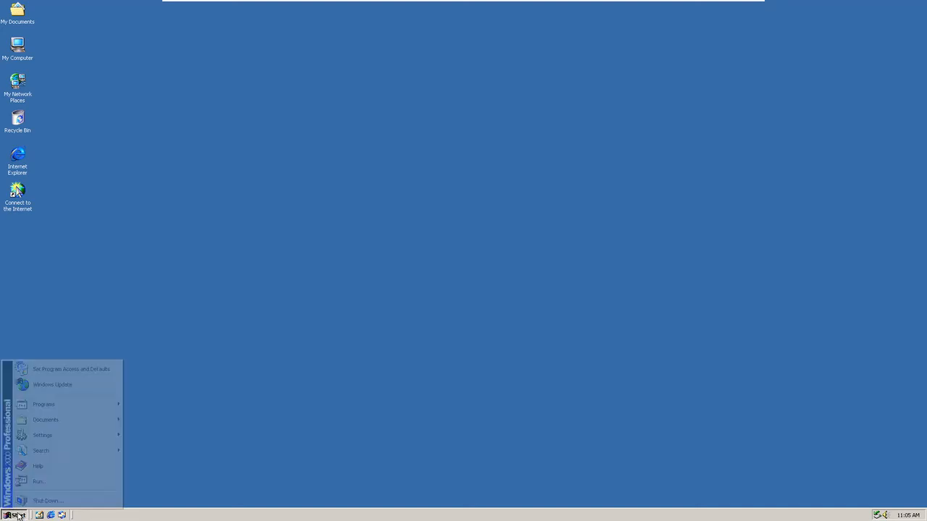
click(47, 500)
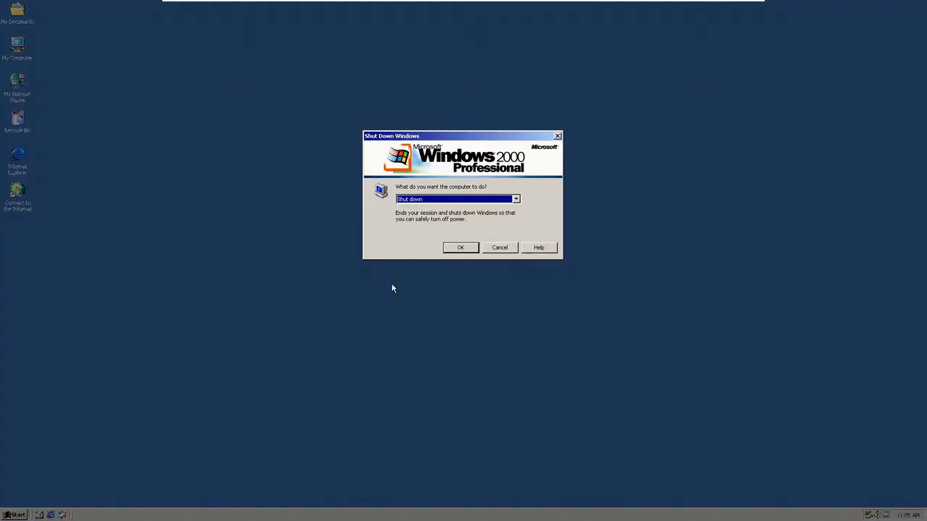
key(Down)
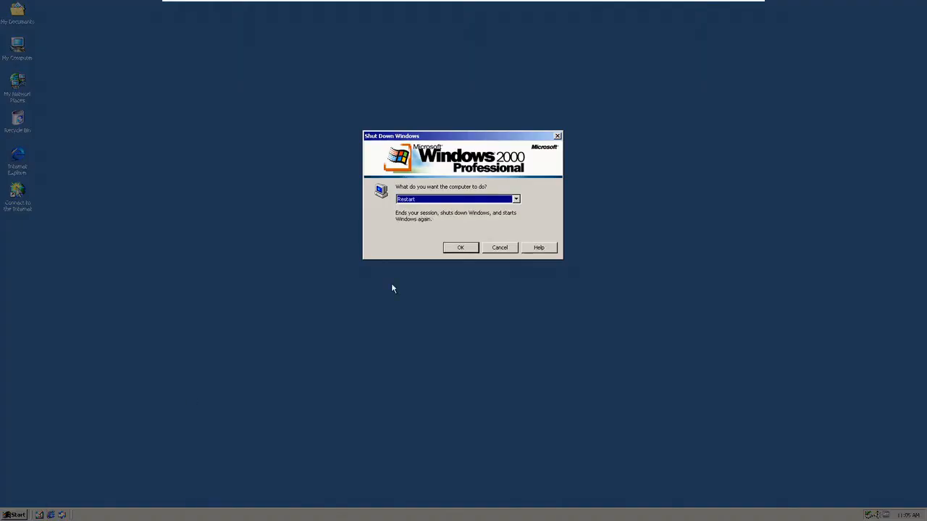
key(Return)
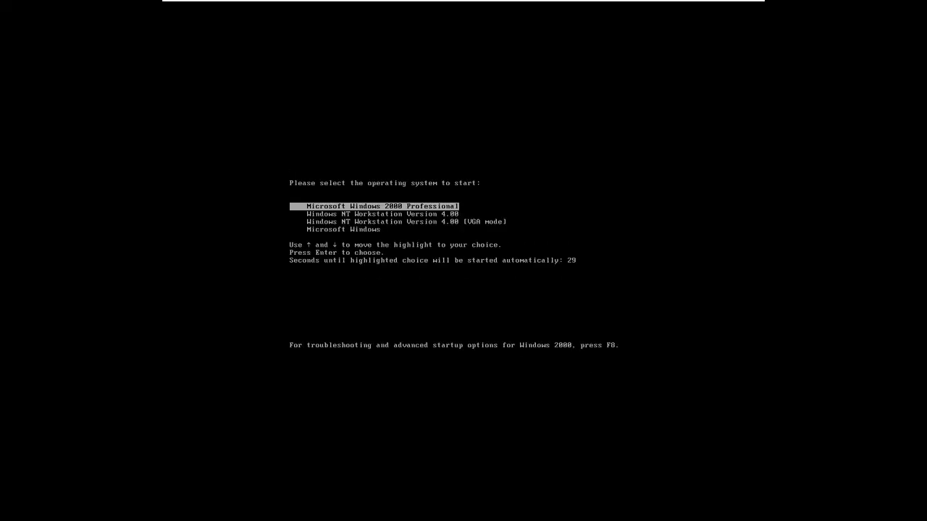
key(Down)
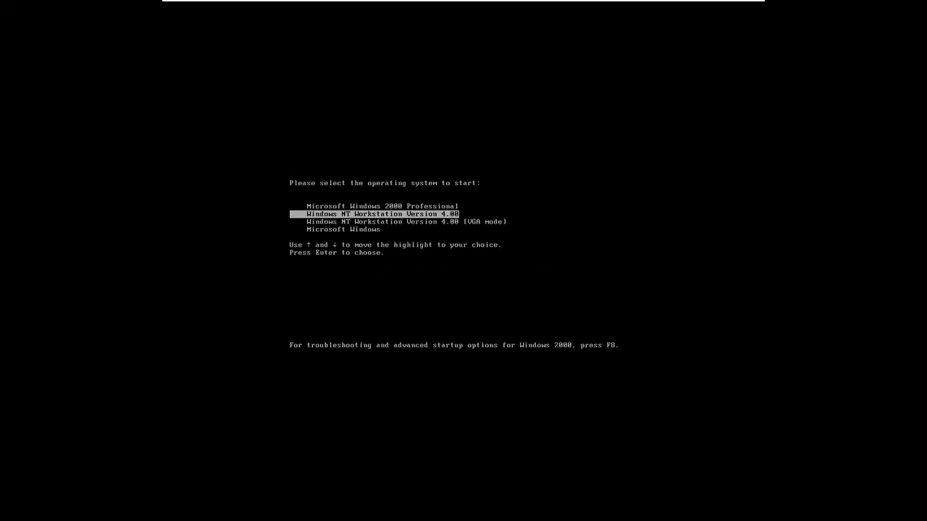
key(Return)
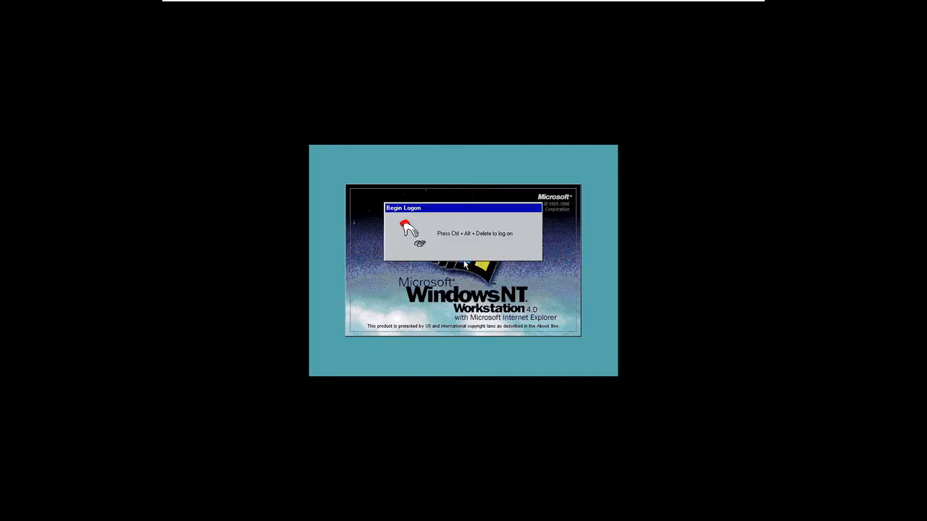
Log on to Windows NT as Administrator with a blank password and close the Welcome window
key(ctrl+alt+Delete)
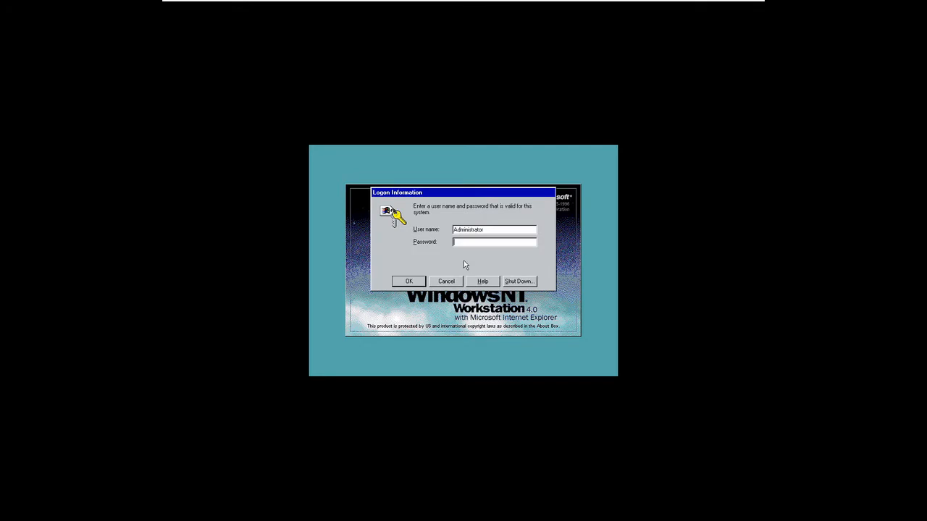
key(Return)
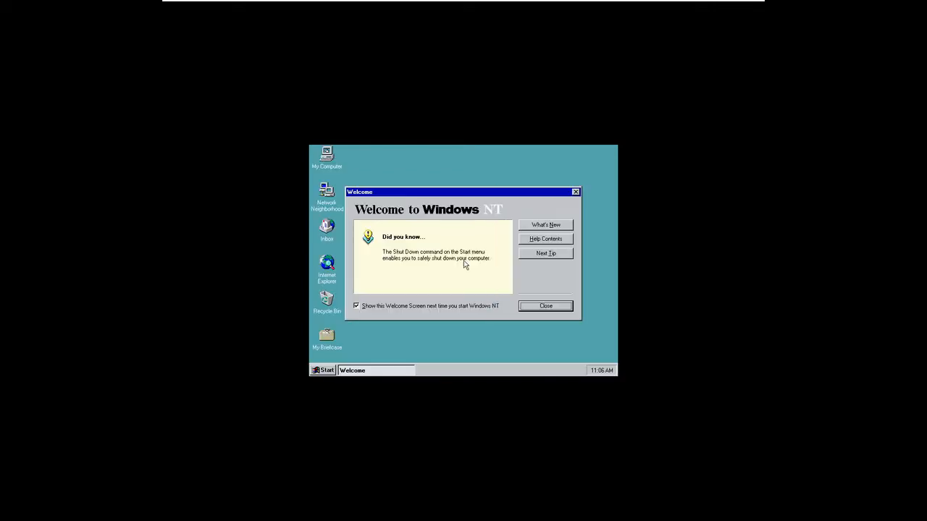
click(556, 307)
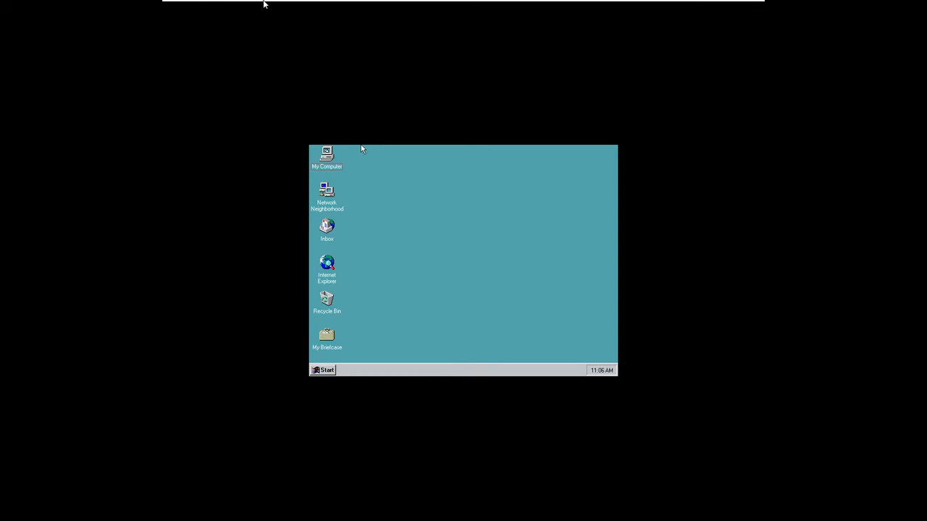
Connect the VMware Tools installer CD to the virtual machine and let its setup wizard start
mouse_move(263, 2)
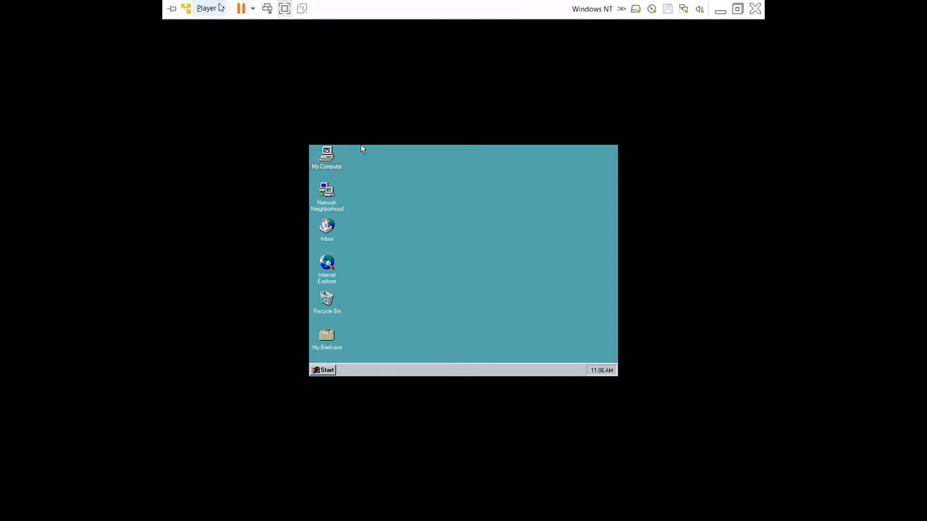
click(219, 8)
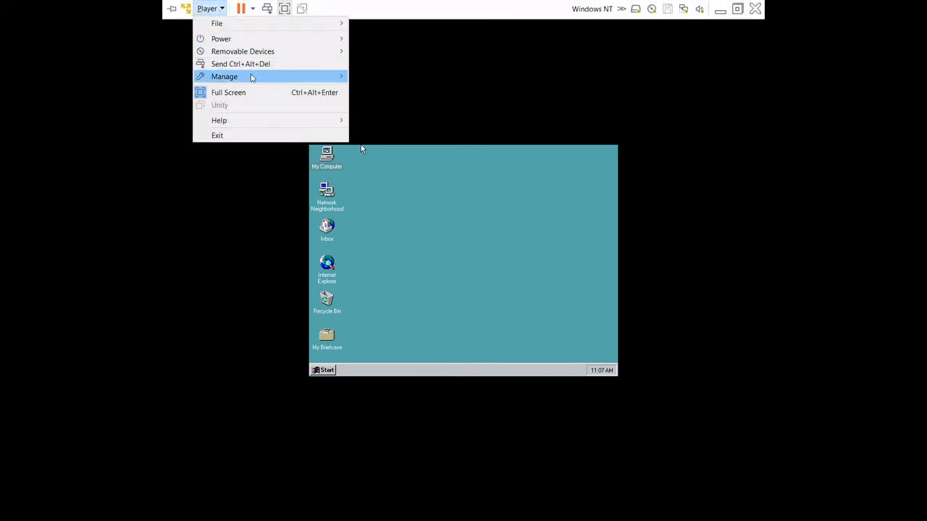
mouse_move(262, 79)
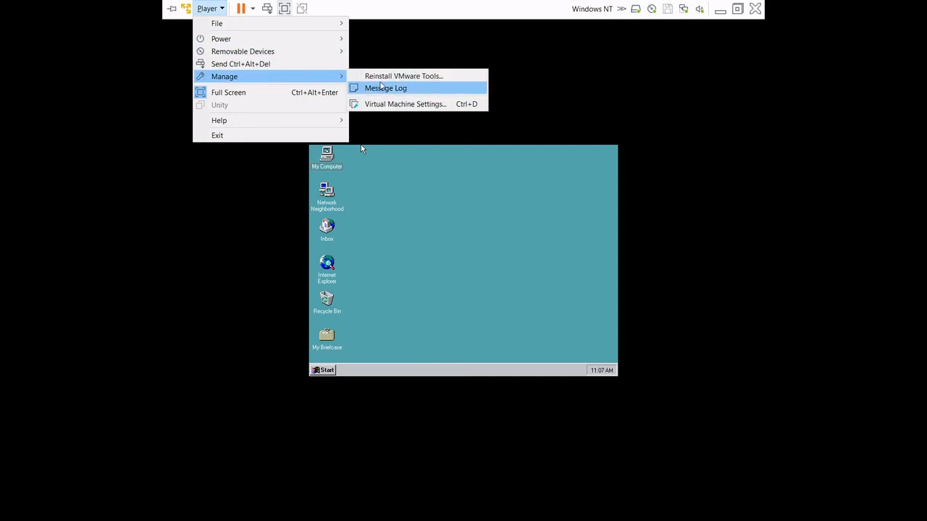
click(388, 80)
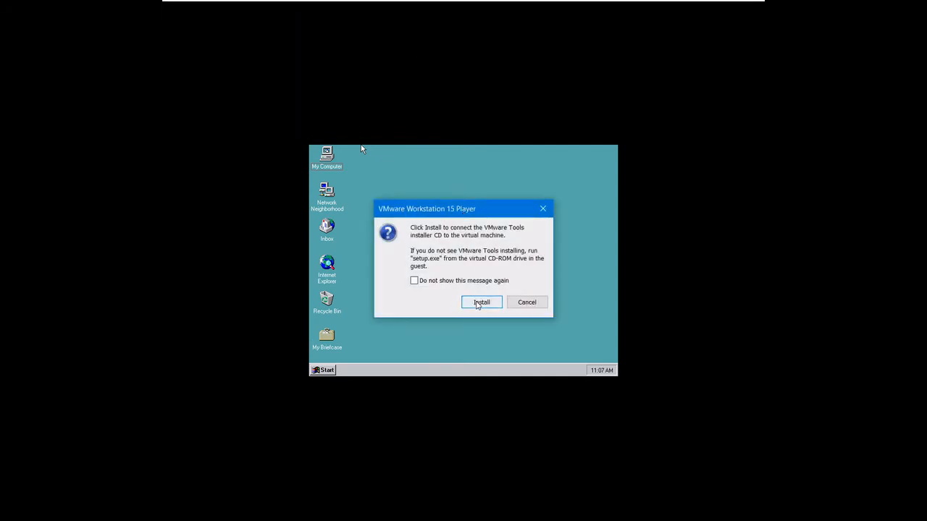
click(481, 302)
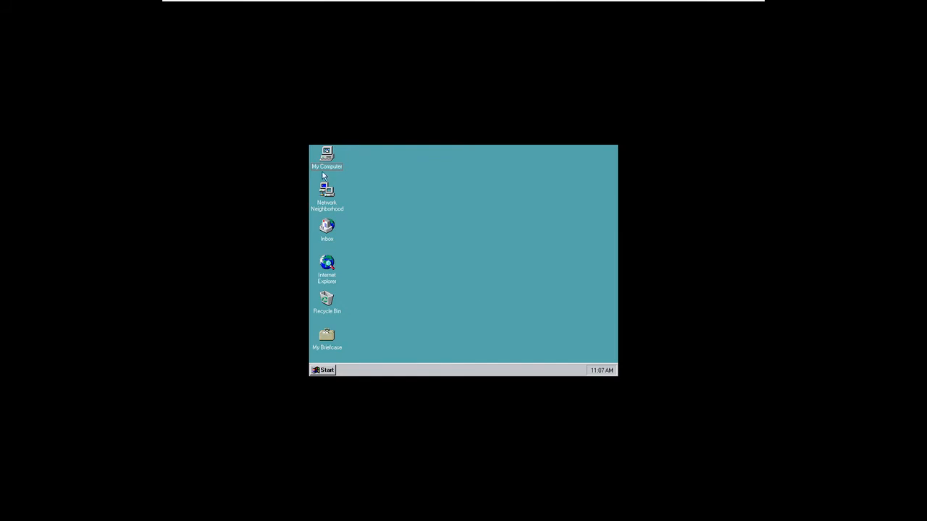
click(327, 156)
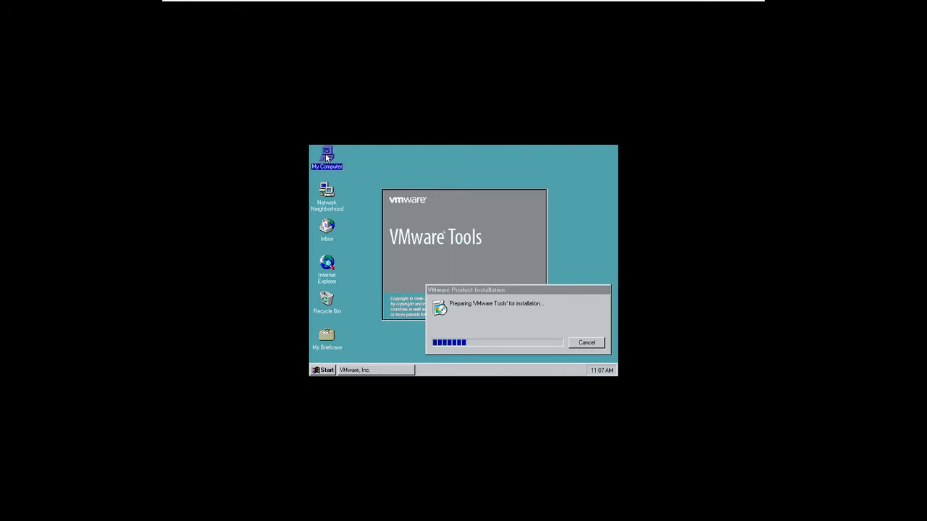
click(488, 293)
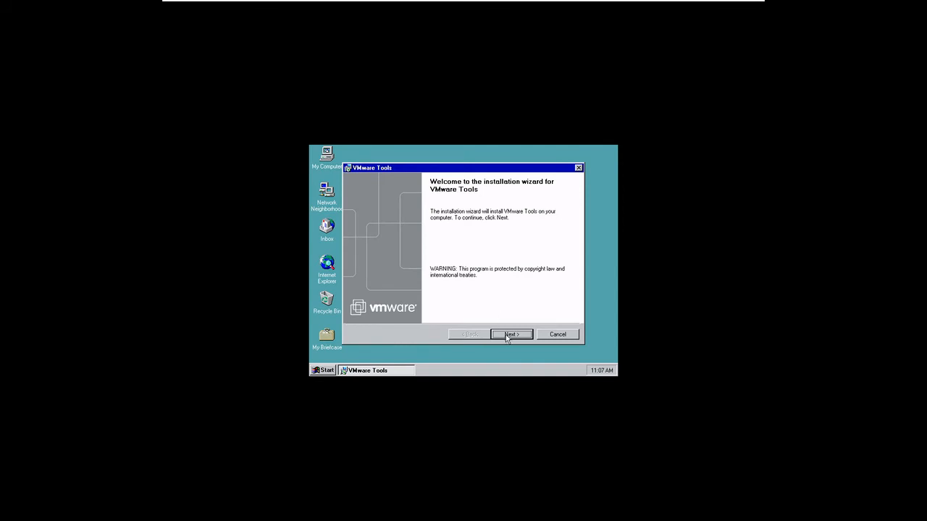
Choose the Custom setup type and set the VMware Tools destination folder to C:\Program Files\VMwareNT\VMware Tools\
click(508, 335)
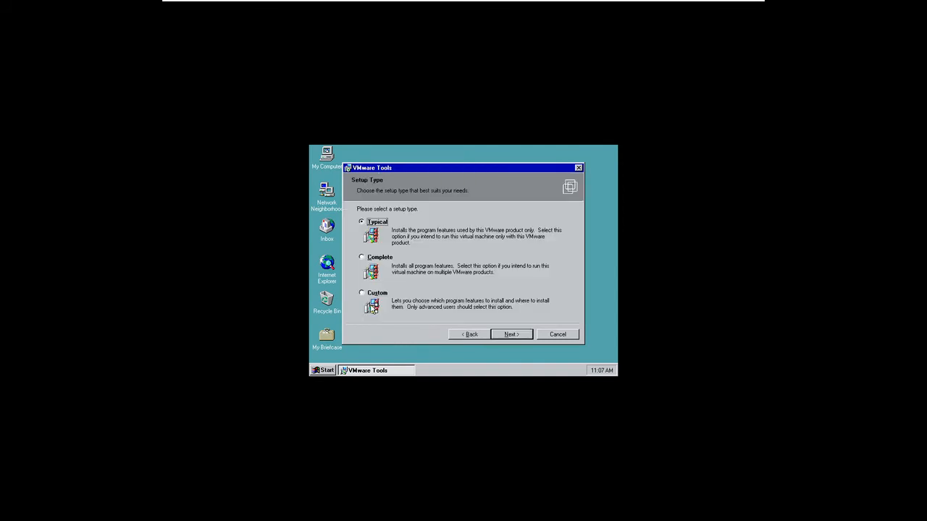
click(371, 293)
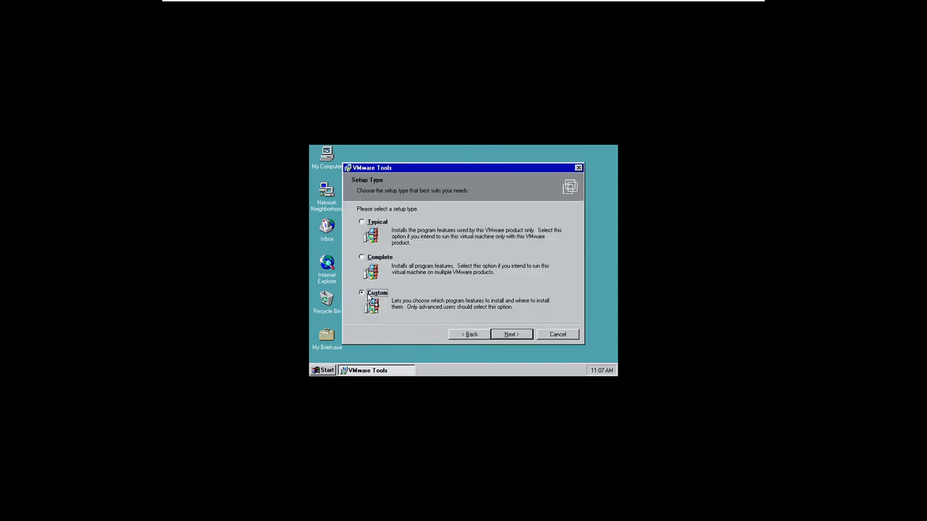
click(513, 336)
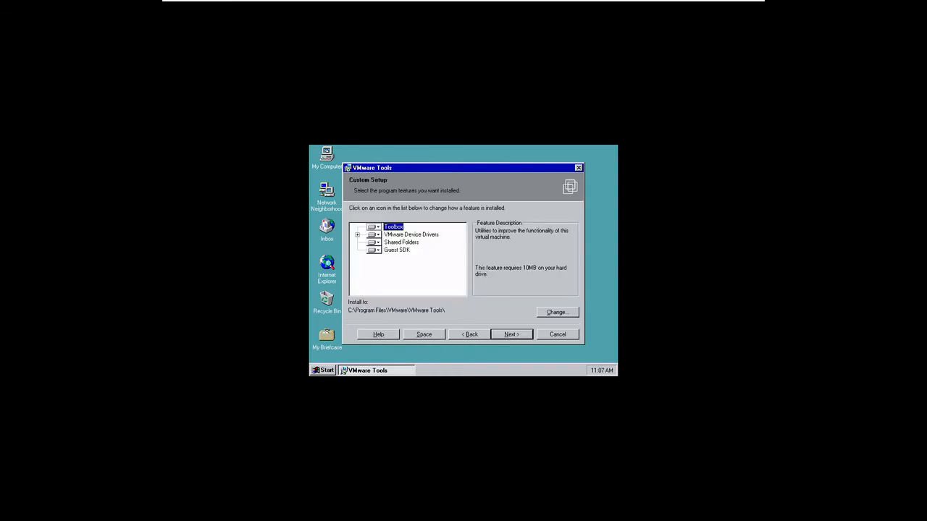
click(563, 315)
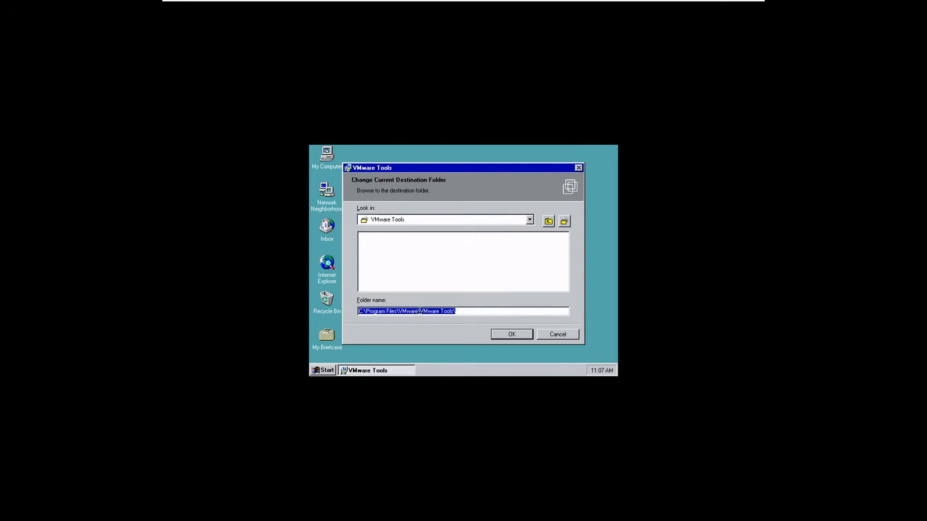
click(419, 311)
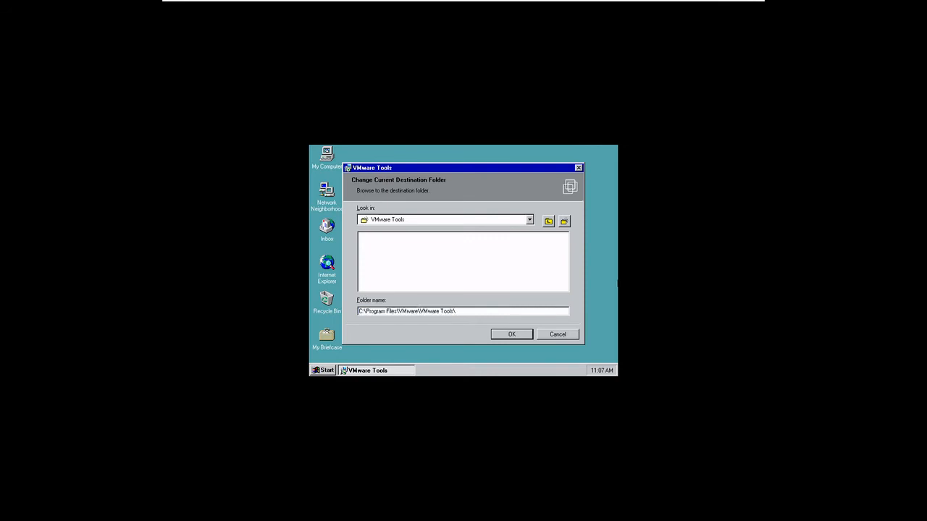
text(ni)
key(BackSpace)
key(BackSpace)
text(\NT\)
key(Return)
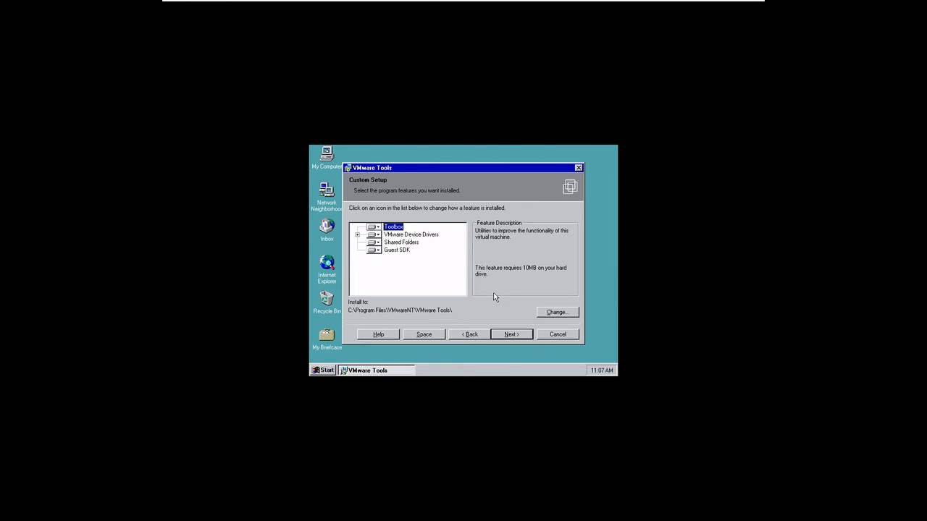
Install VMware Tools without the HTML Help engine, finish the wizard and restart Windows NT
key(Return)
key(Return)
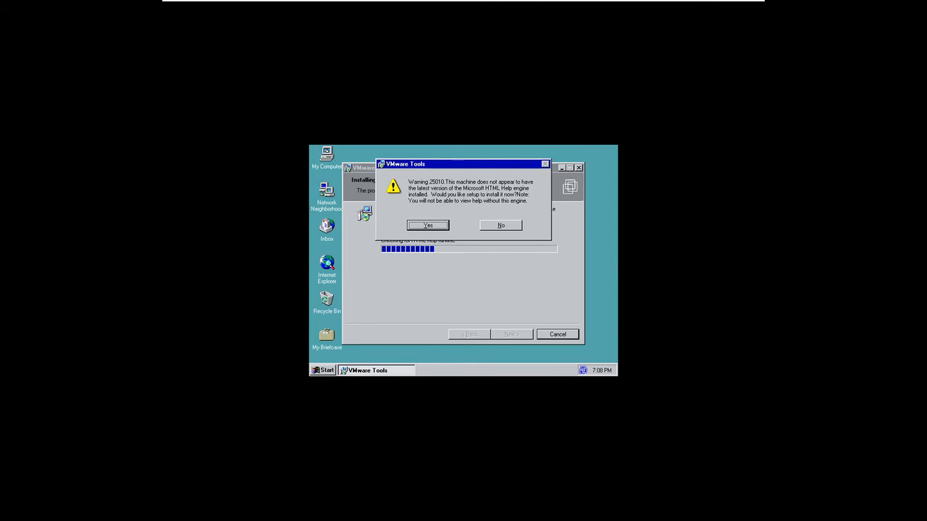
click(498, 225)
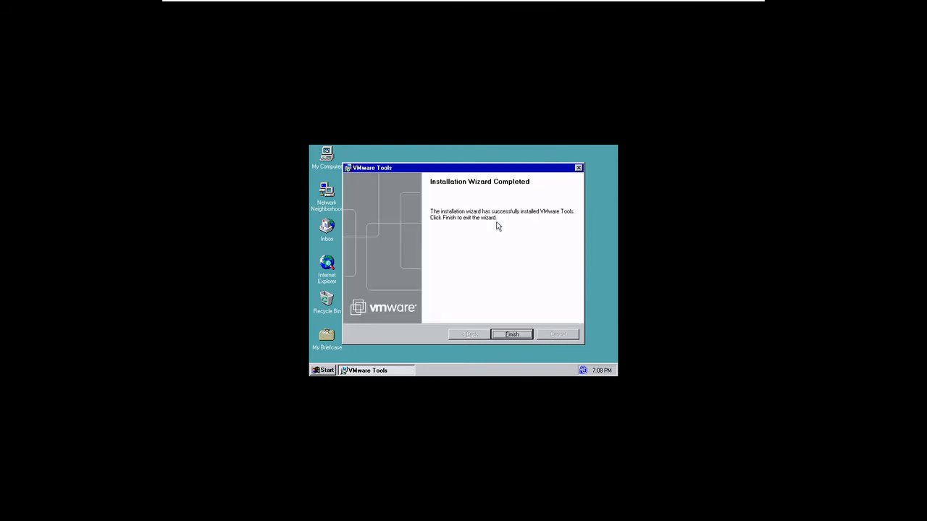
key(Return)
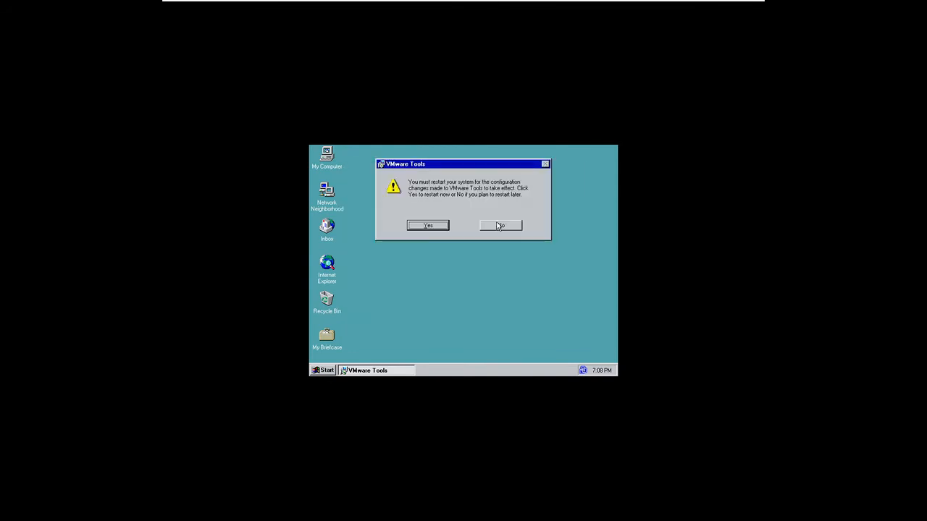
key(Return)
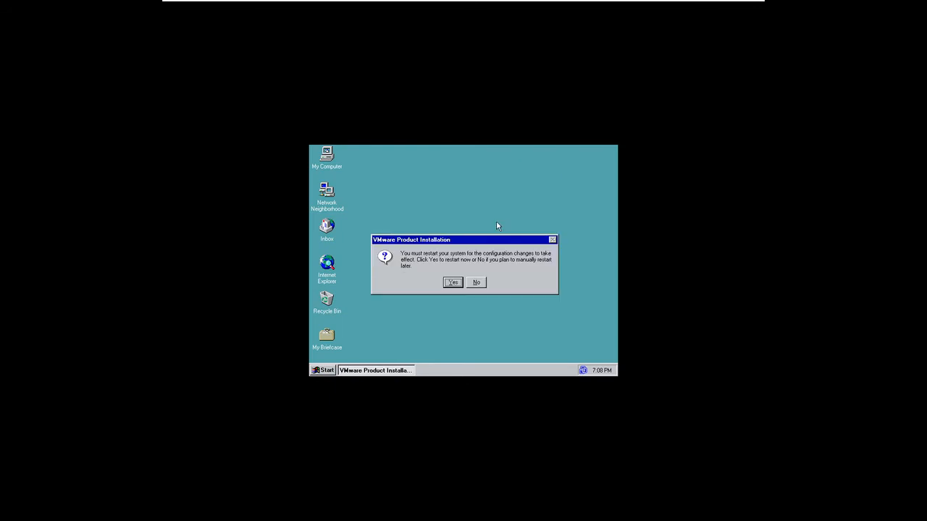
key(Return)
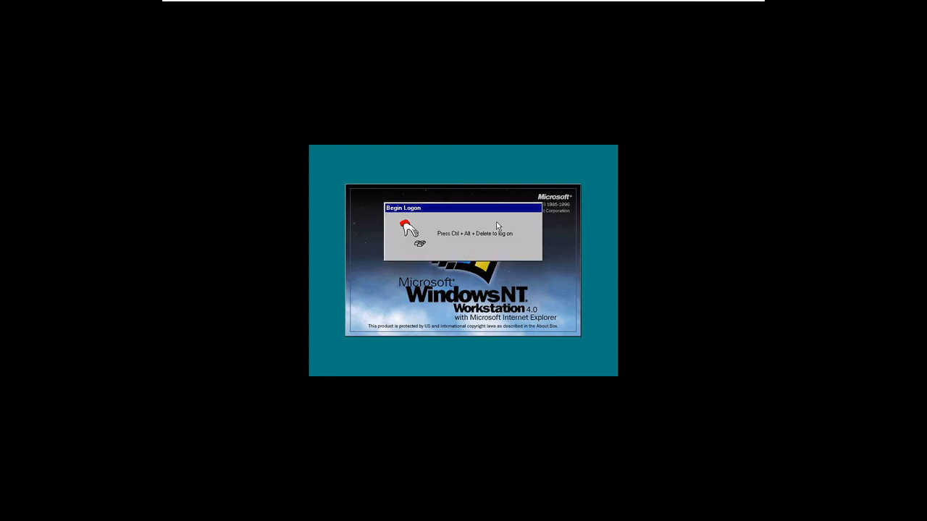
Log on to Windows NT as Administrator and dismiss the Welcome, Invalid Display Settings and Display Properties windows
key(ctrl+alt+Delete)
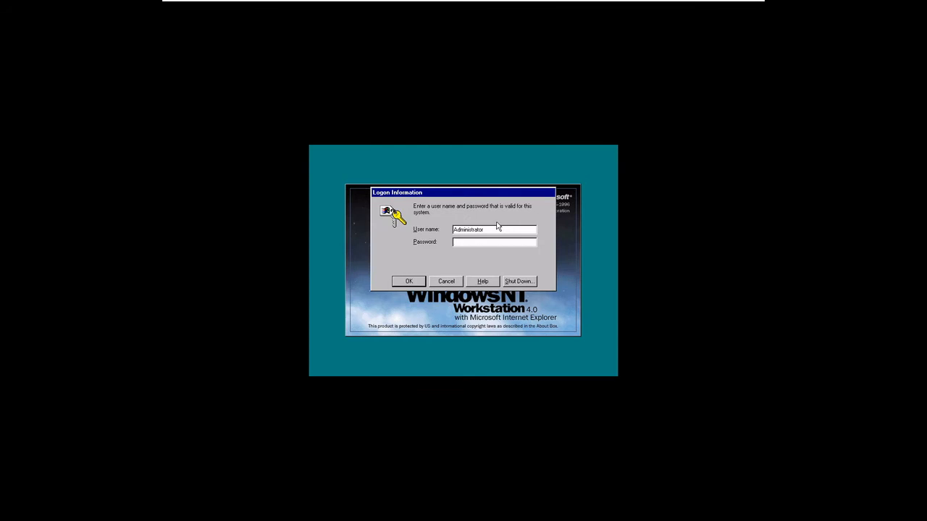
key(Return)
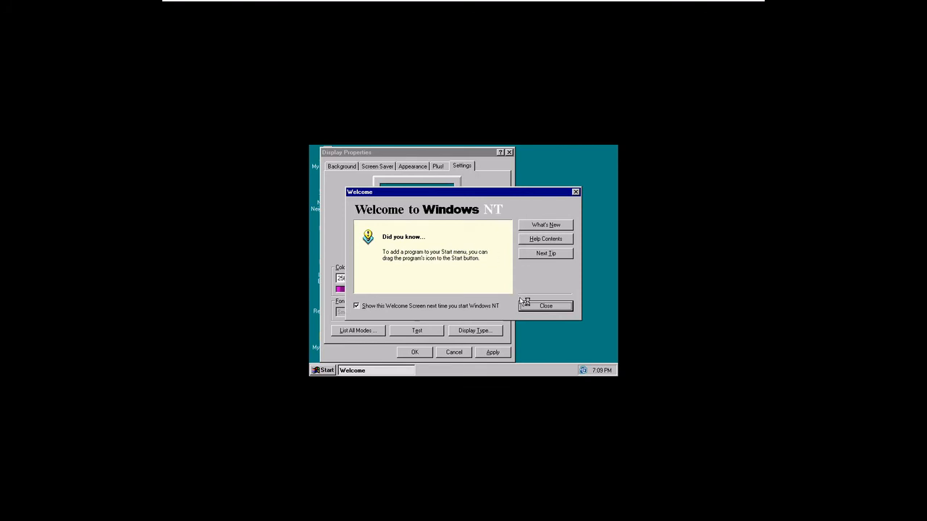
click(536, 307)
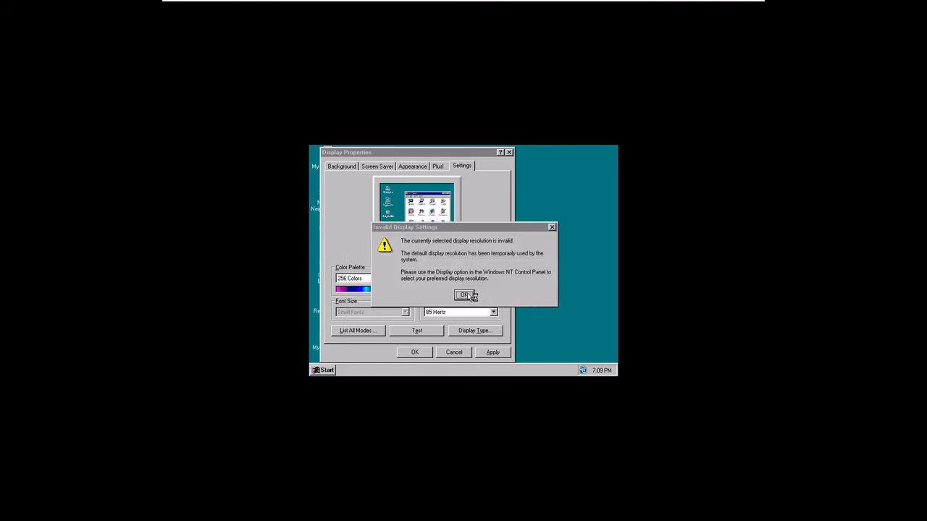
click(464, 294)
click(454, 352)
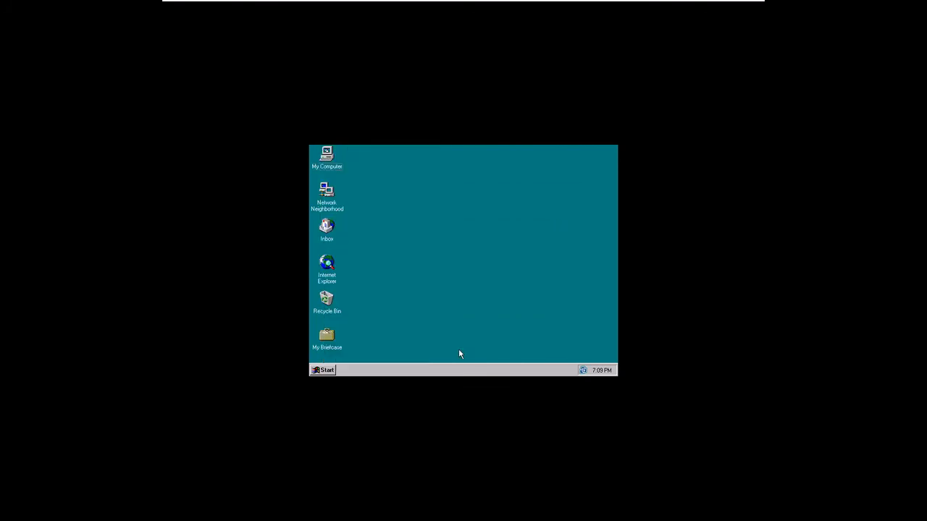
Take the virtual machine out of full screen and back in so the Windows NT desktop fills the display
mouse_move(230, 3)
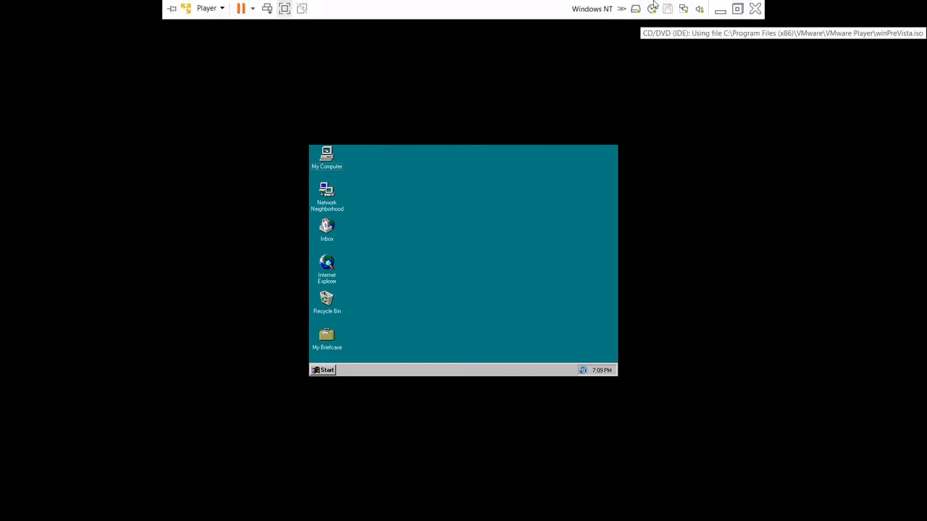
click(286, 8)
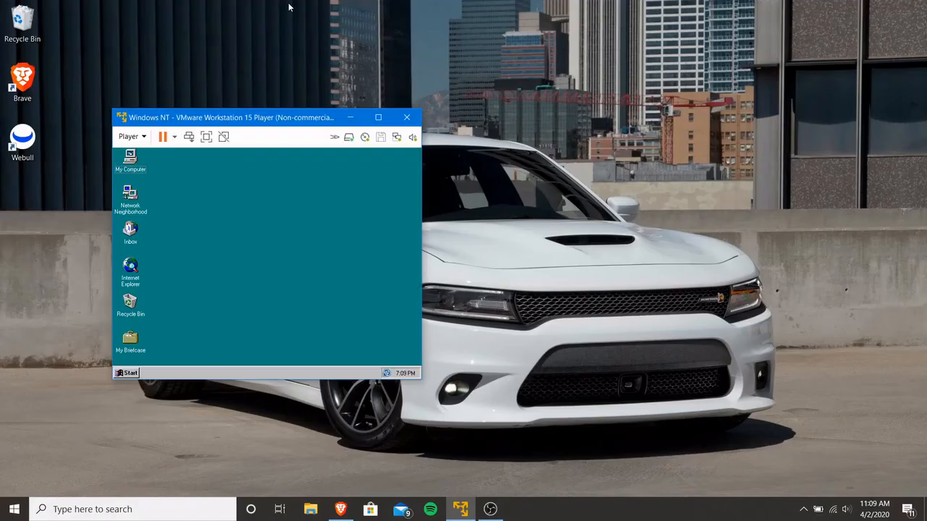
click(206, 136)
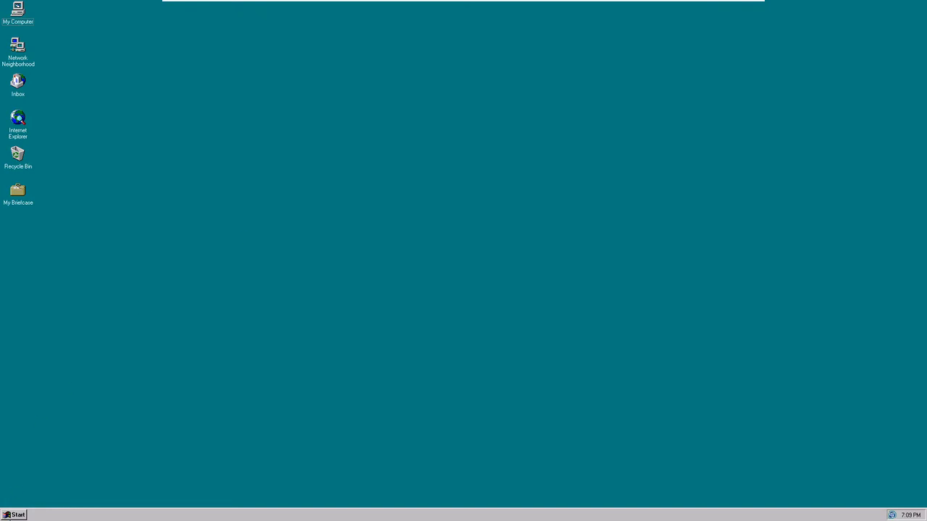
Restart the computer from Windows NT
click(14, 515)
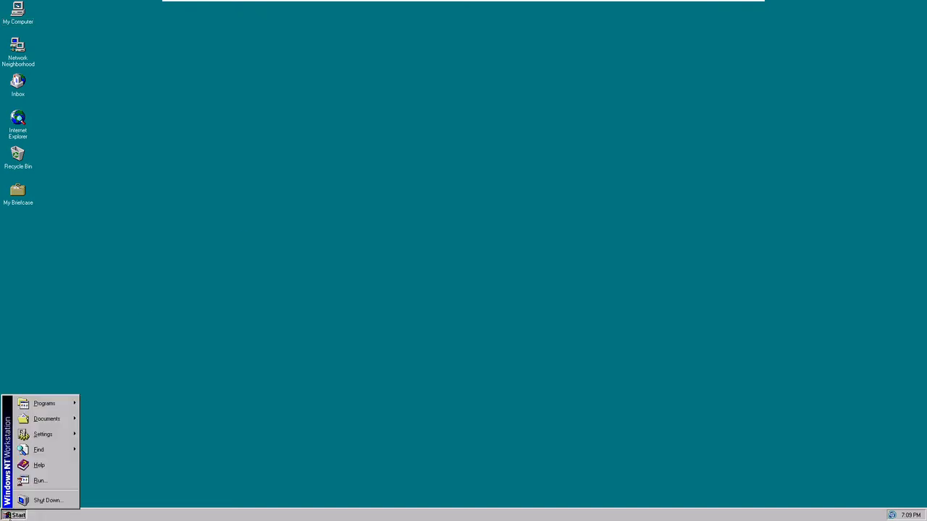
click(64, 502)
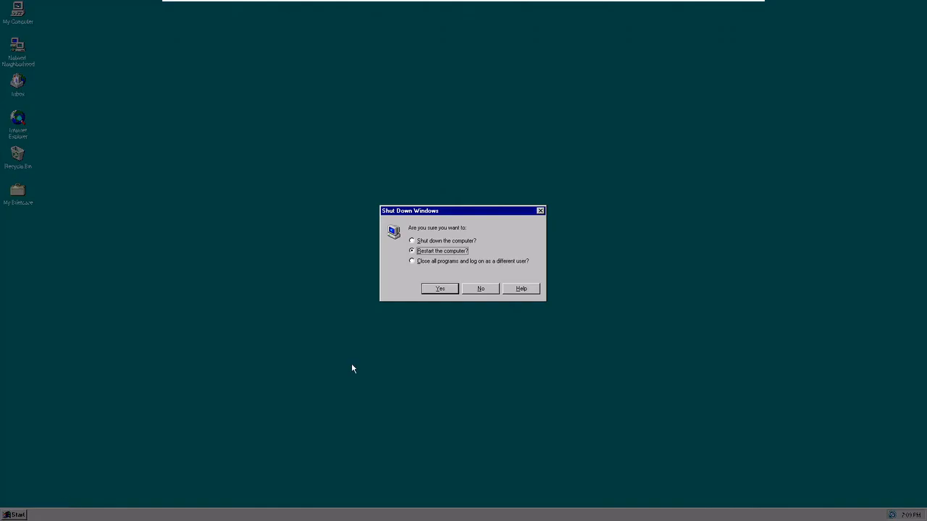
click(439, 289)
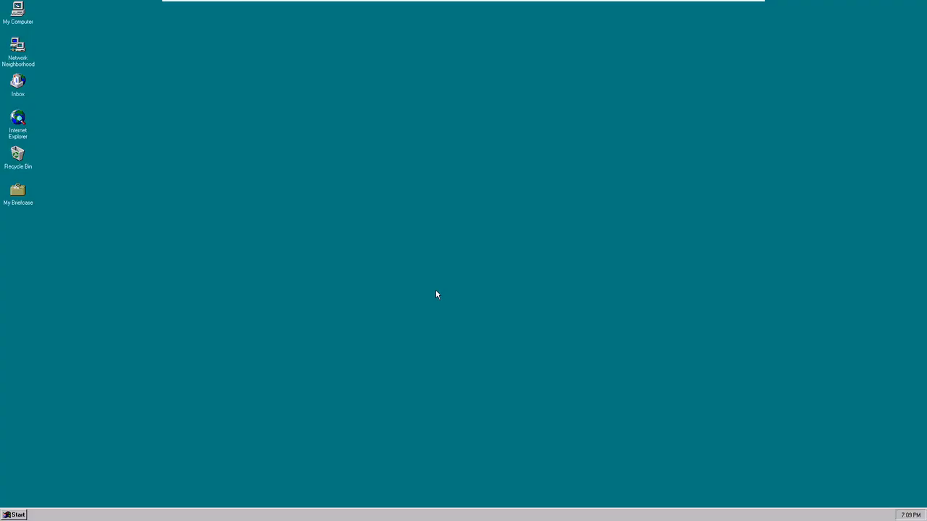